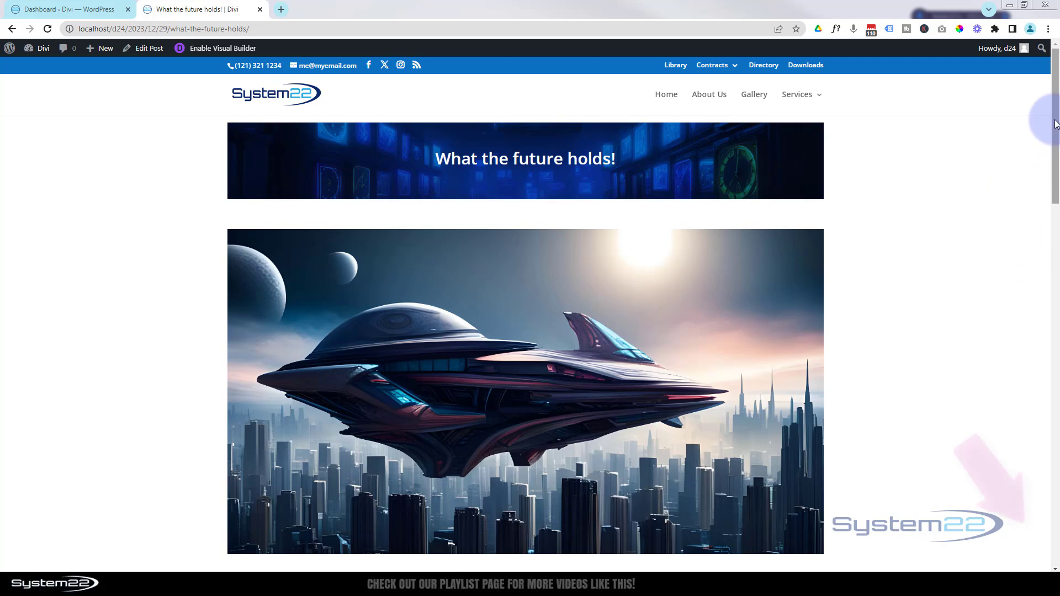
{"action": "left_click_drag", "start_coordinate": [1053, 118], "coordinate": [1054, 95]}
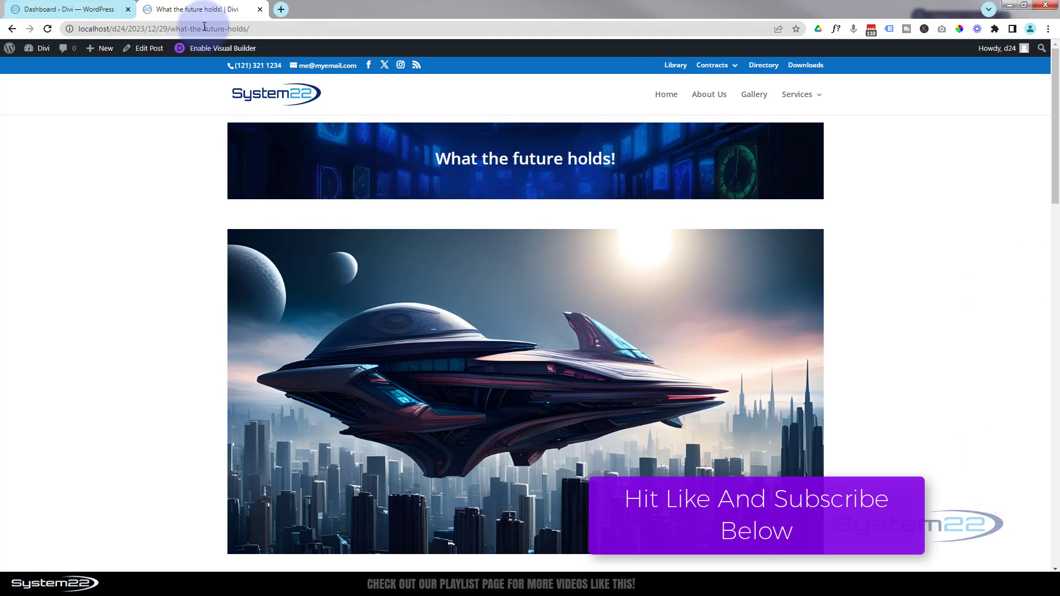
Create a new post titled "Web Design: The Role of Artificial Intelligence (AI)".
{"action": "mouse_move", "coordinate": [106, 50]}
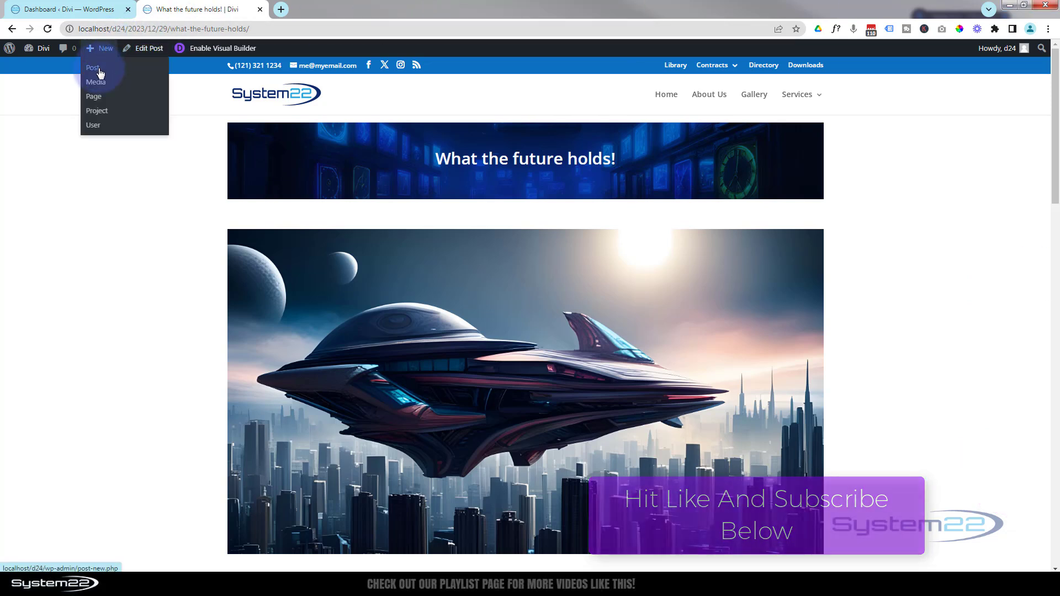
{"action": "left_click", "coordinate": [92, 67]}
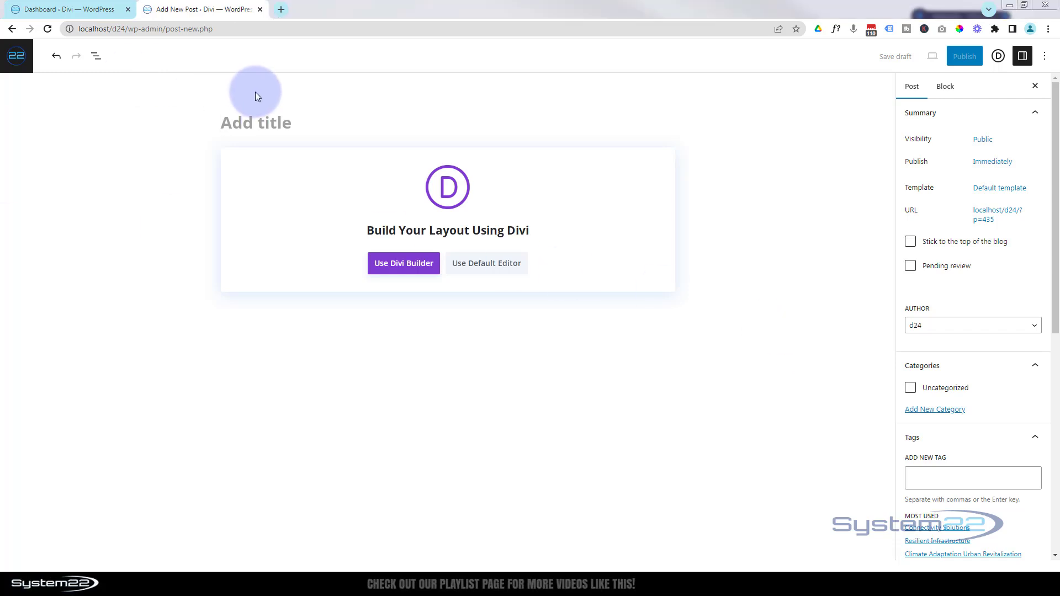
{"action": "left_click", "coordinate": [227, 121]}
{"action": "type", "text": "Revolutionizing Web Design: The Role of Artificial Intelligence (AI)"}
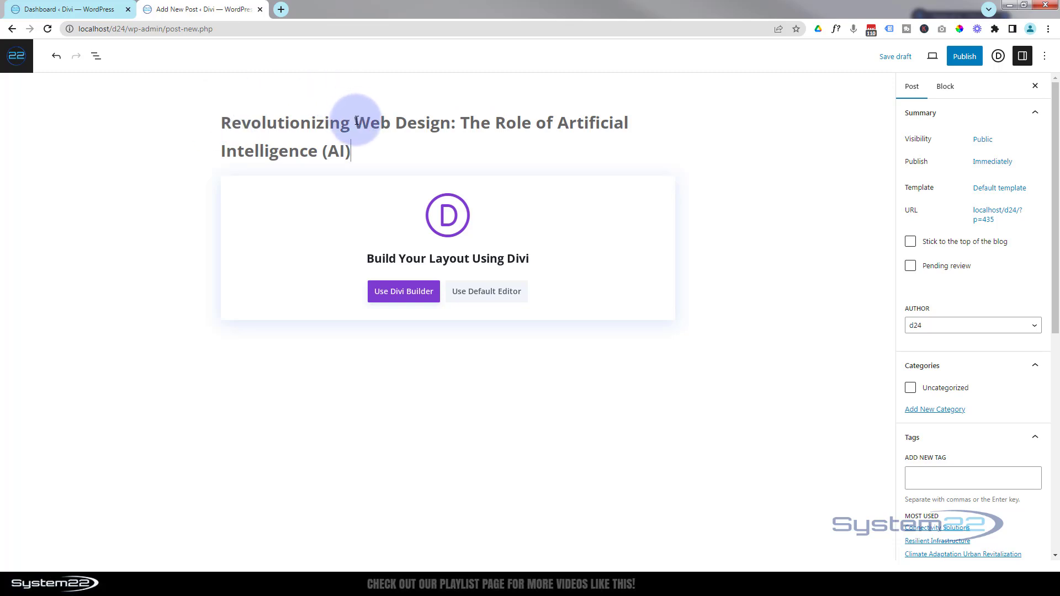
{"action": "left_click_drag", "start_coordinate": [357, 120], "coordinate": [227, 114]}
{"action": "key", "text": "BackSpace"}
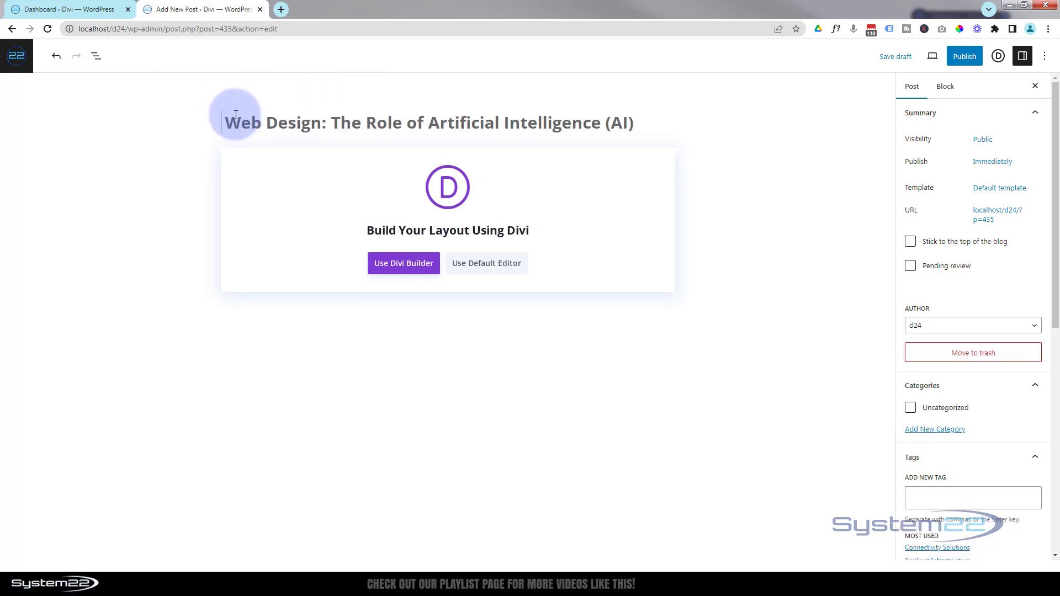
{"action": "key", "text": "Delete"}
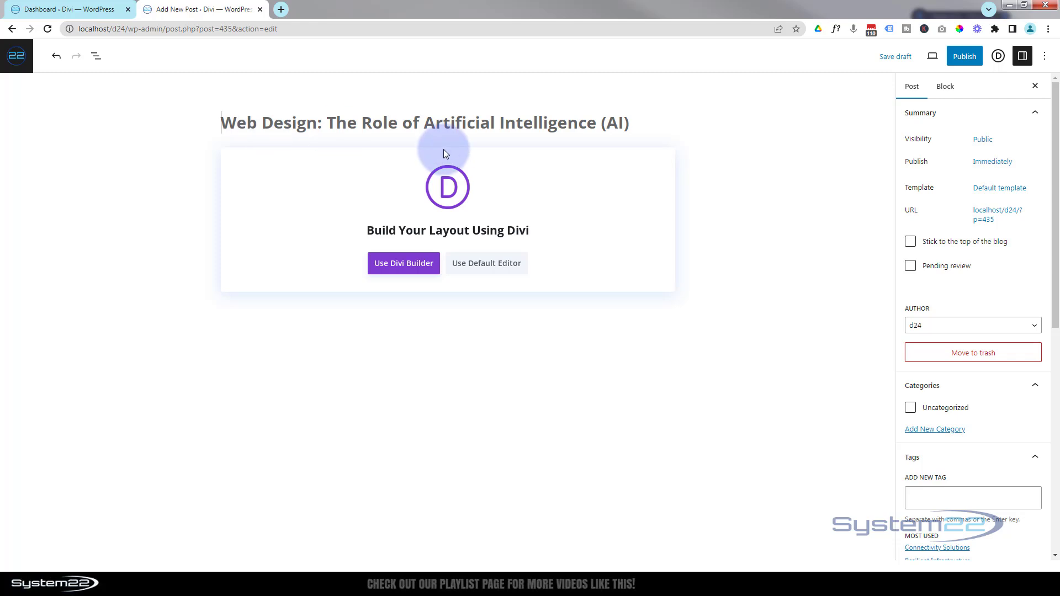
Start building the post from scratch with the Divi Builder and insert a single-column row.
{"action": "left_click", "coordinate": [400, 268]}
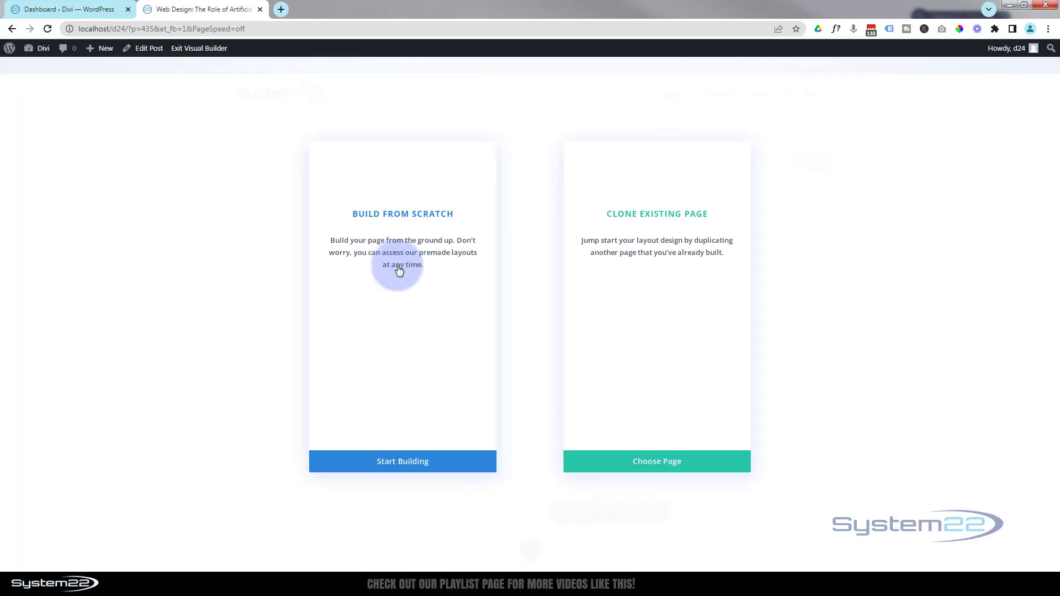
{"action": "left_click", "coordinate": [321, 465]}
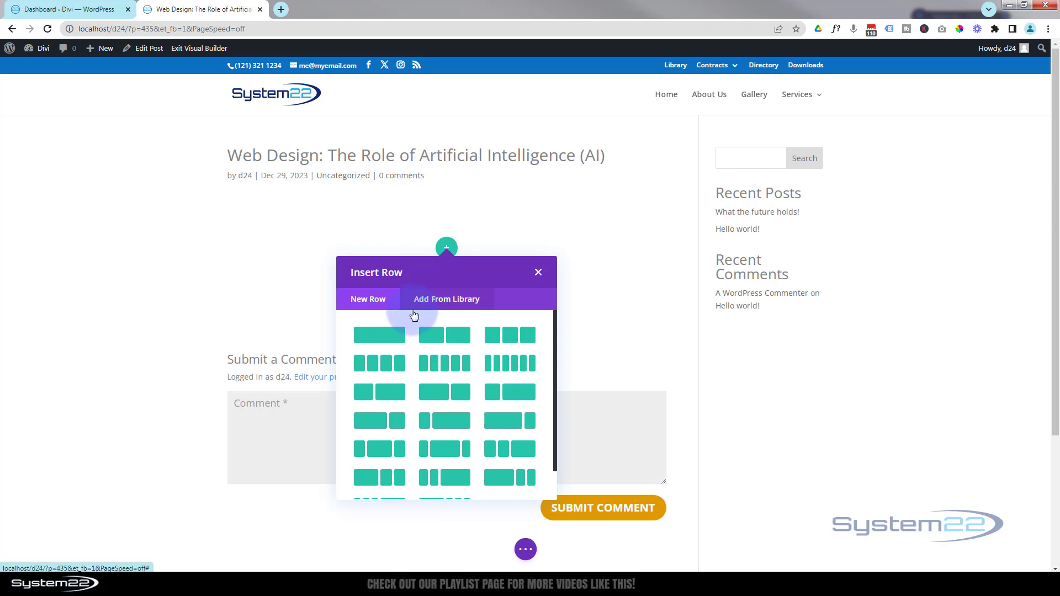
{"action": "left_click", "coordinate": [388, 338]}
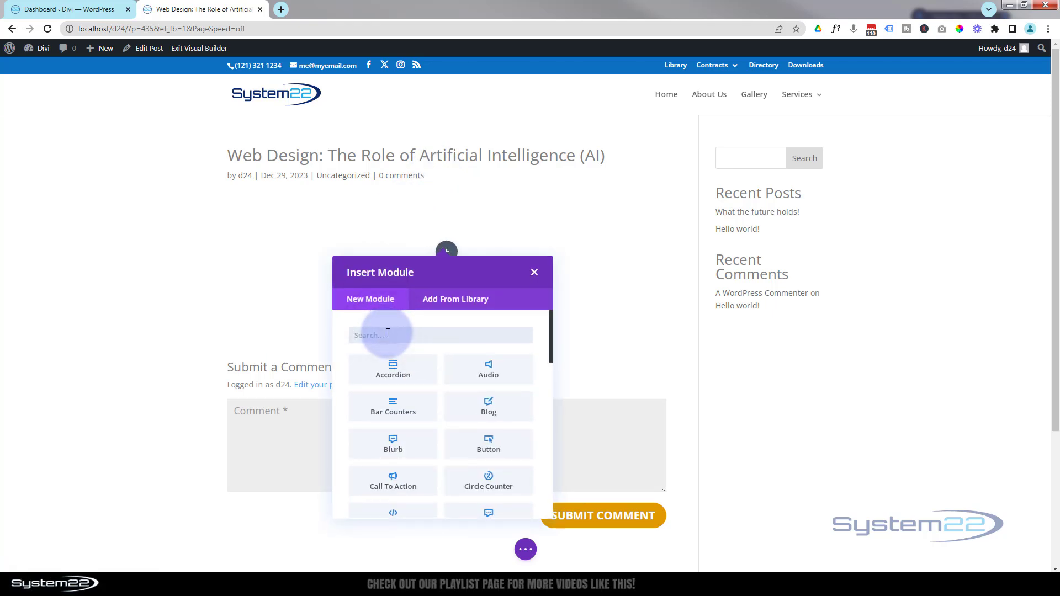
Add a Heading module to the new row.
{"action": "scroll", "coordinate": [433, 389], "scroll_direction": "down", "scroll_amount": 3}
{"action": "scroll", "coordinate": [434, 390], "scroll_direction": "up", "scroll_amount": 2}
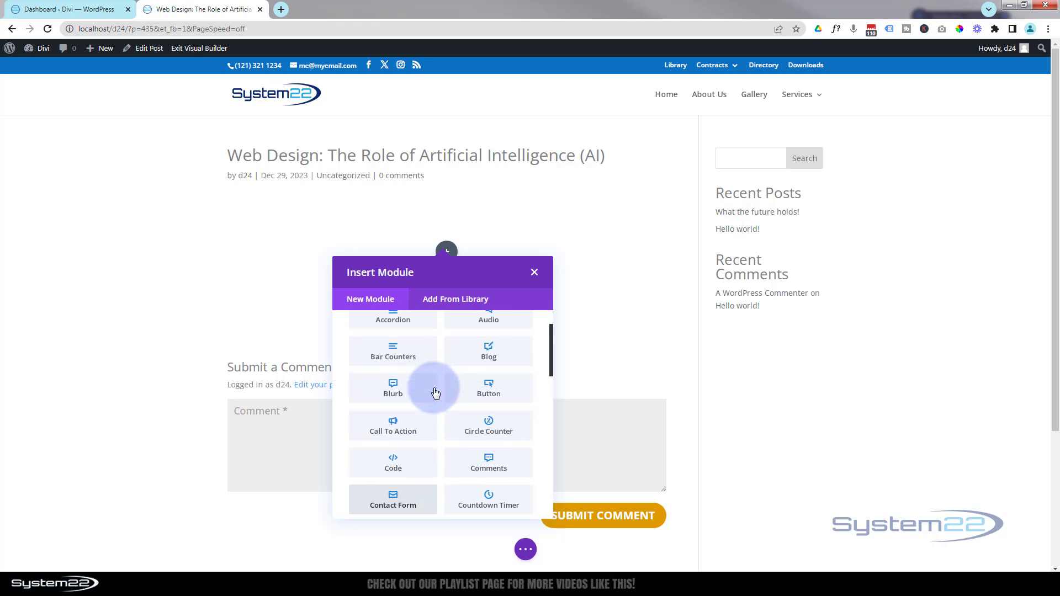
{"action": "scroll", "coordinate": [426, 383], "scroll_direction": "down", "scroll_amount": 3}
{"action": "left_click", "coordinate": [404, 443]}
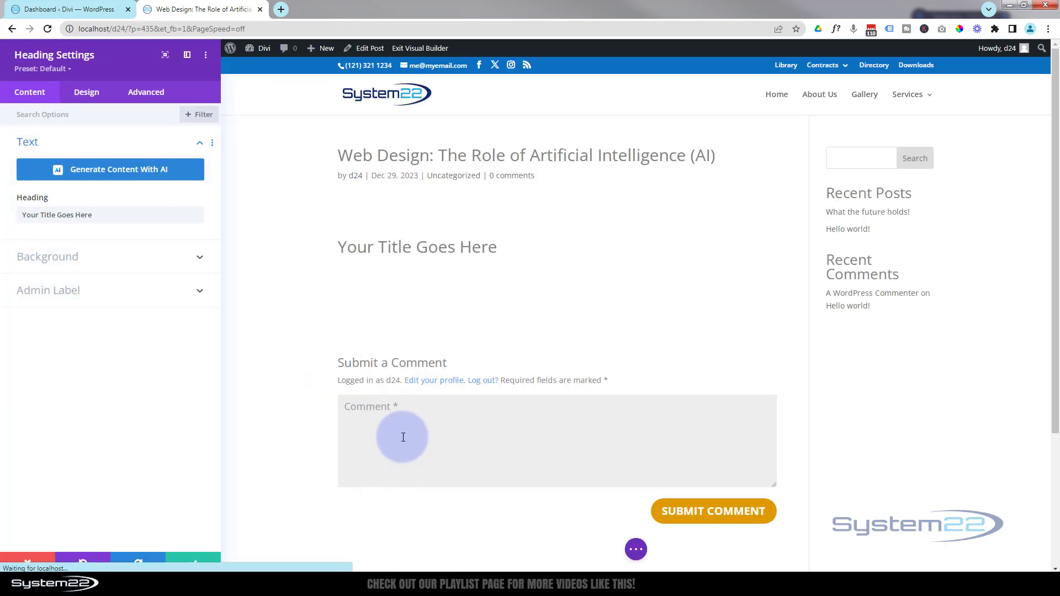
Set the module's heading text to "Revolutionizing Web Design: The Role of Artificial Intelligence (AI)".
{"action": "left_click_drag", "start_coordinate": [340, 155], "coordinate": [717, 156]}
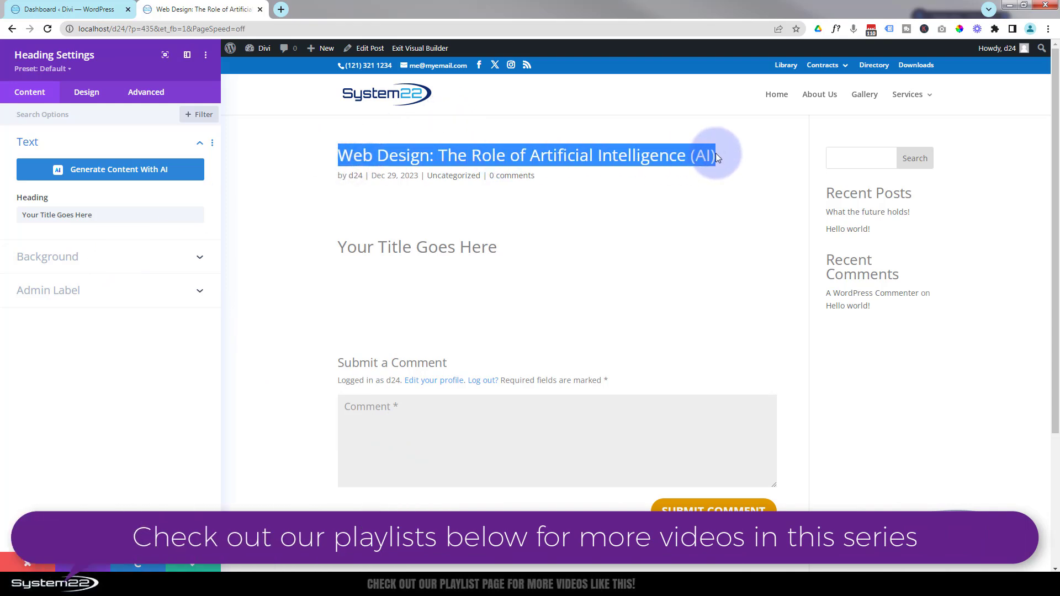
{"action": "left_click", "coordinate": [113, 215]}
{"action": "key", "text": "ctrl+a"}
{"action": "type", "text": "Revolutionizing Web Design: The Role of Artificial Intelligence (AI)"}
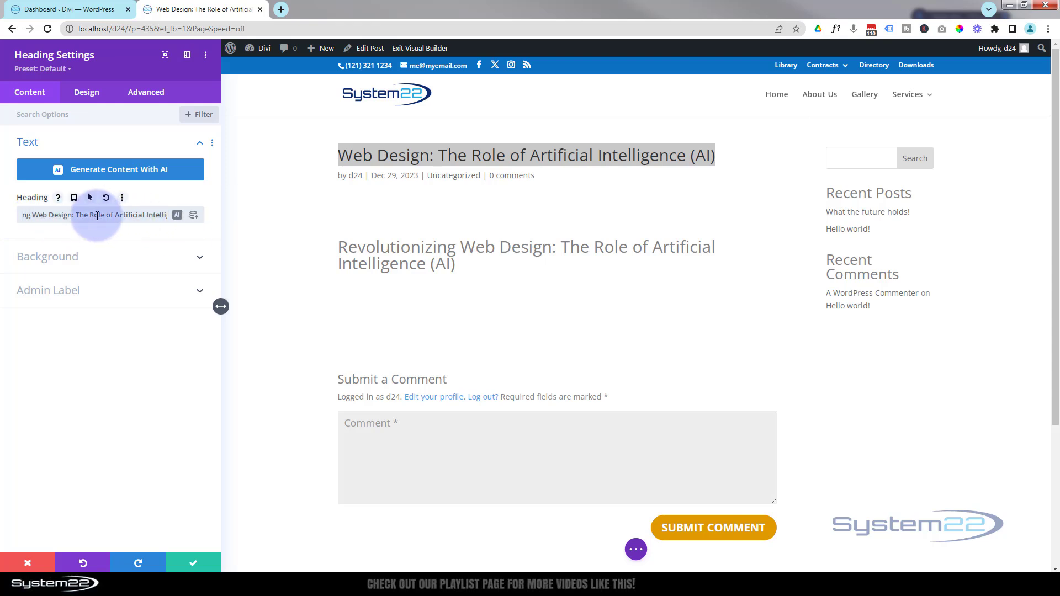
Fill the module's heading with the dynamic Post/Archive Title content.
{"action": "left_click", "coordinate": [194, 220]}
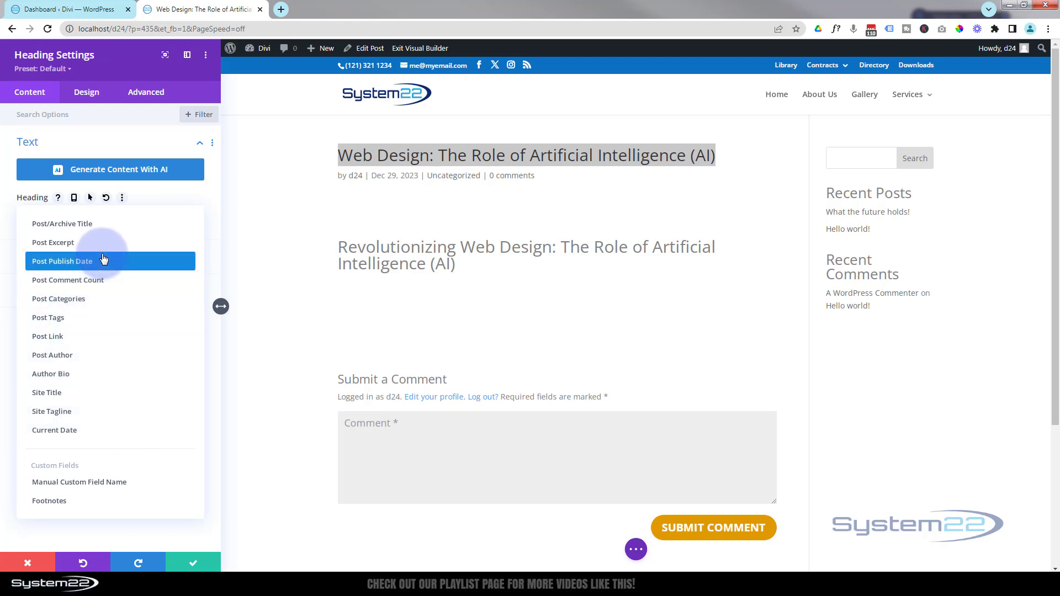
{"action": "left_click", "coordinate": [56, 224]}
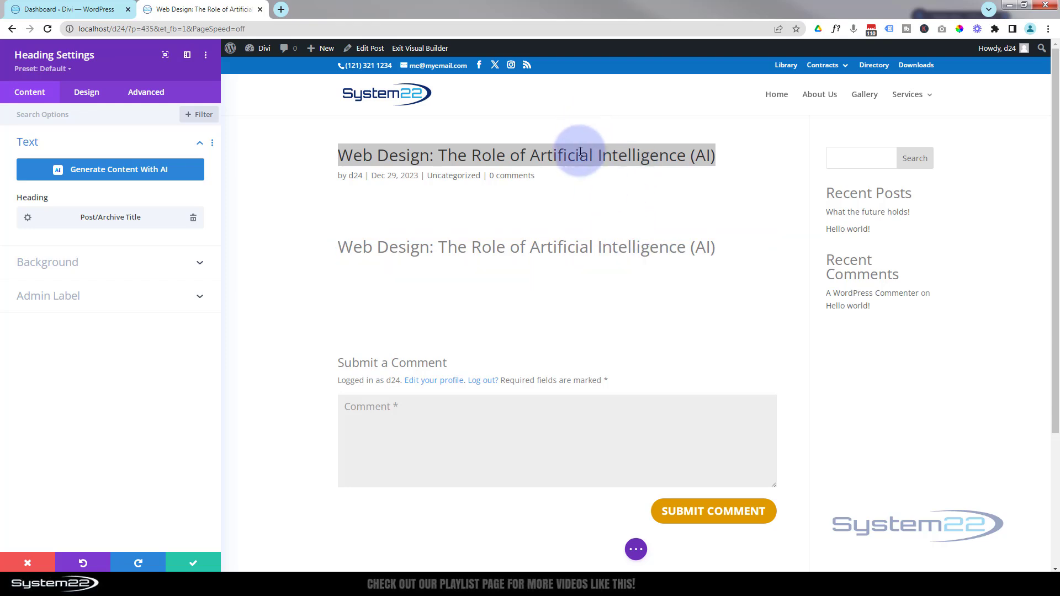
Give the heading module a blue #0c71c3 background color and the neon pink-and-blue corridor picture from the media library as background image.
{"action": "left_click", "coordinate": [142, 261]}
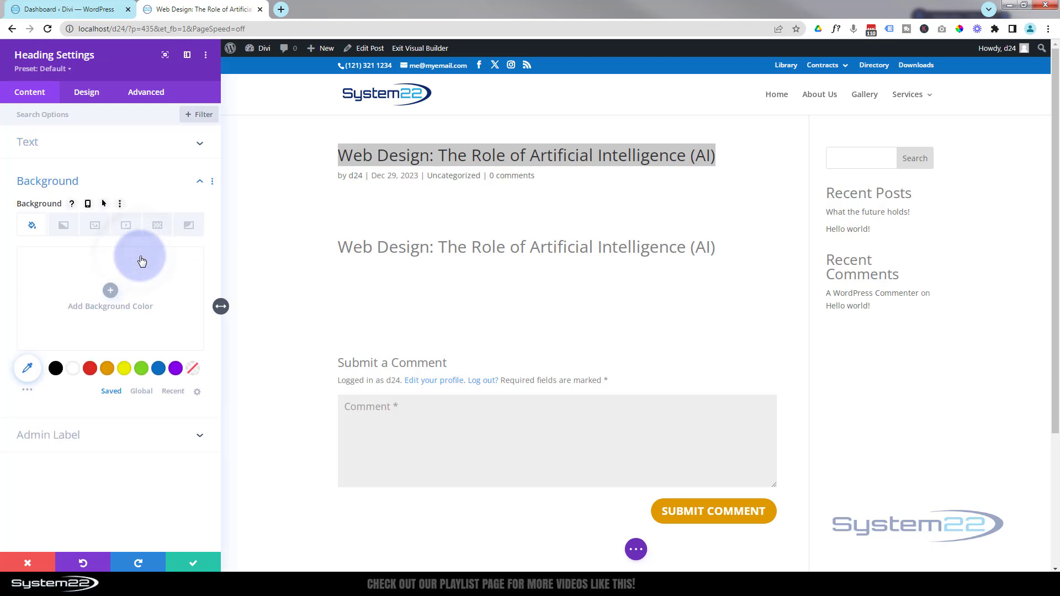
{"action": "left_click", "coordinate": [158, 369]}
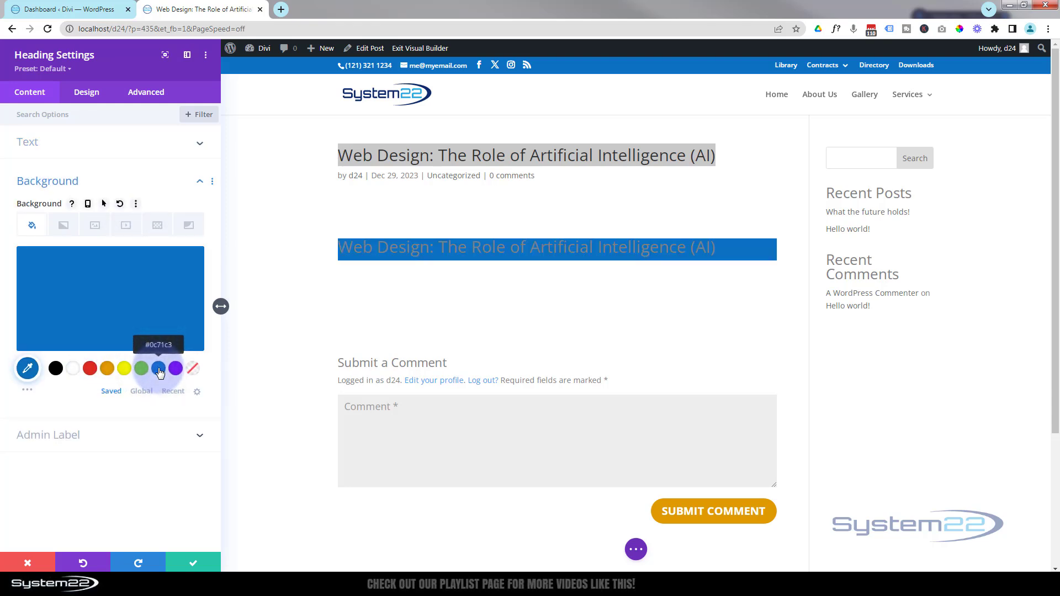
{"action": "left_click", "coordinate": [96, 227]}
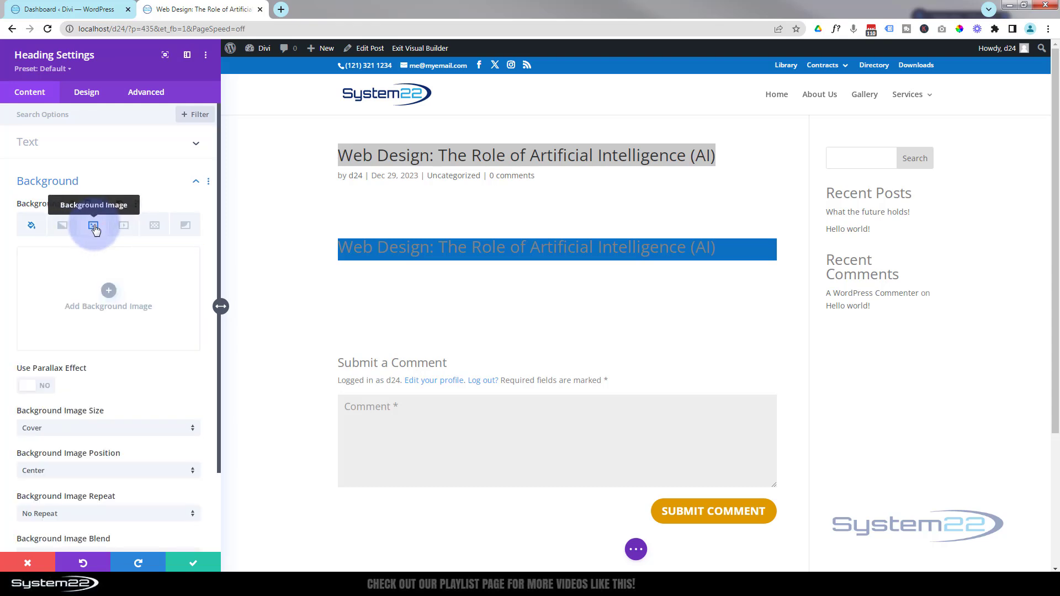
{"action": "left_click", "coordinate": [108, 291]}
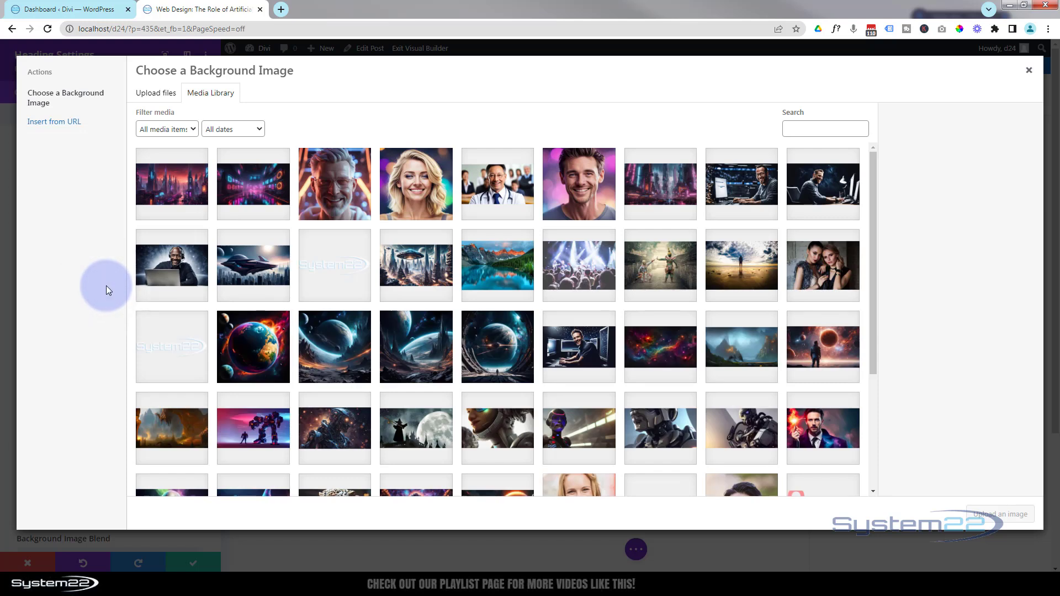
{"action": "left_click", "coordinate": [258, 205]}
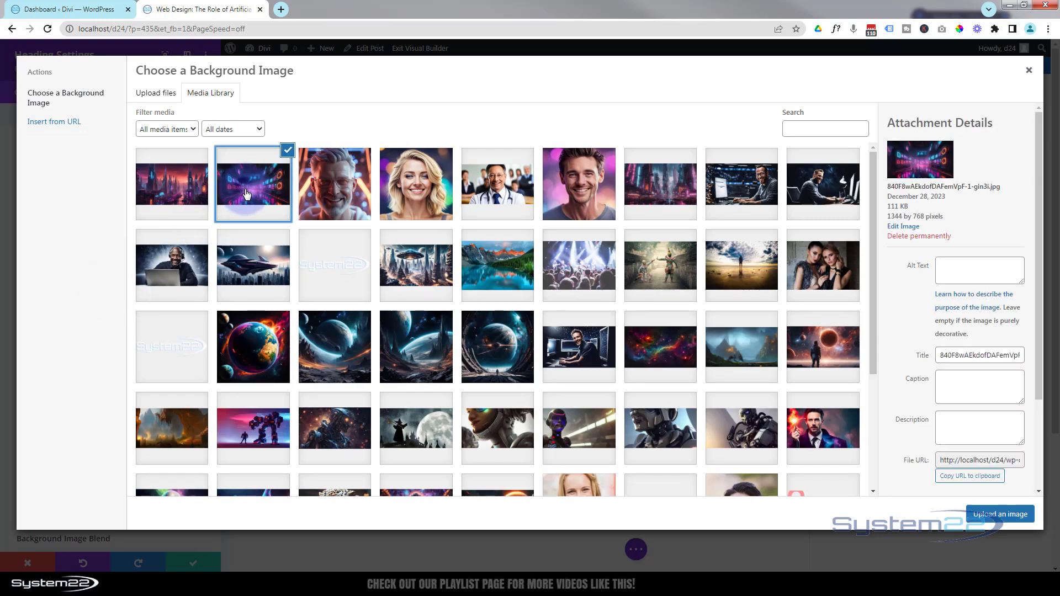
{"action": "left_click", "coordinate": [954, 515]}
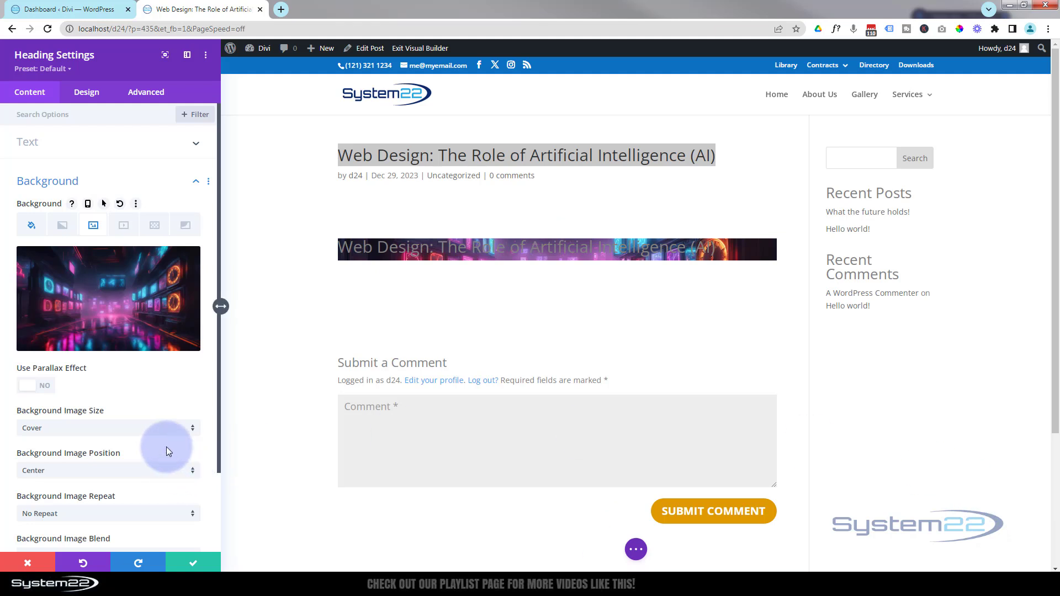
Set the heading's background image blend to Multiply.
{"action": "scroll", "coordinate": [179, 390], "scroll_direction": "down", "scroll_amount": 2}
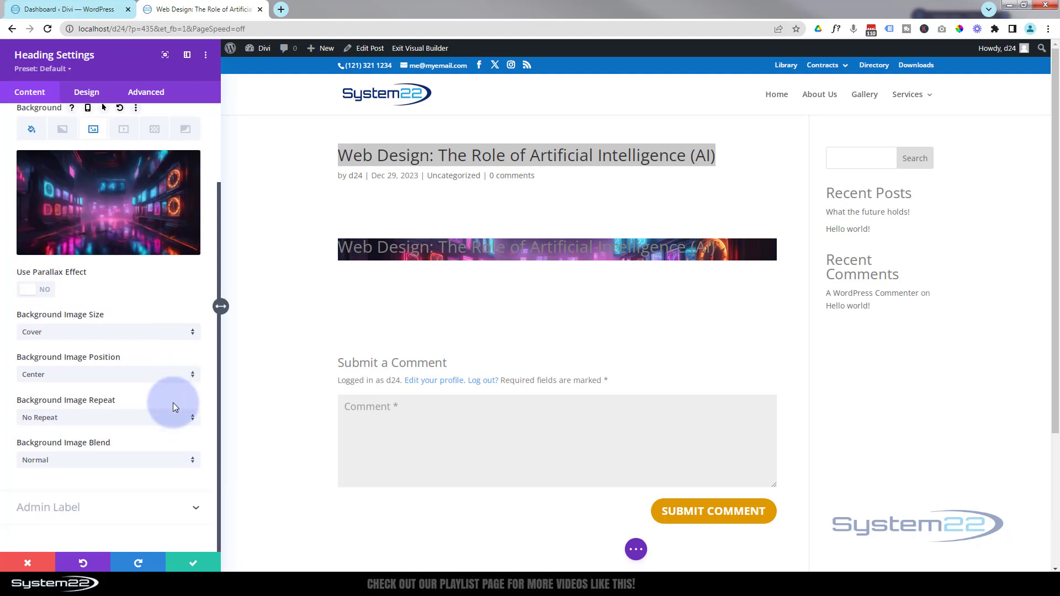
{"action": "left_click", "coordinate": [98, 461]}
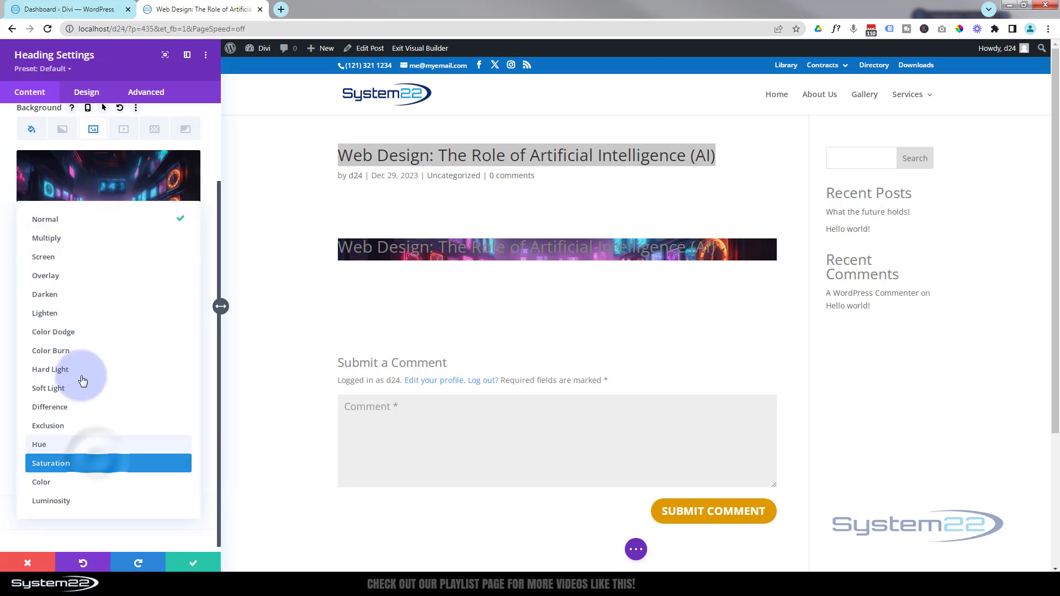
{"action": "left_click", "coordinate": [65, 239]}
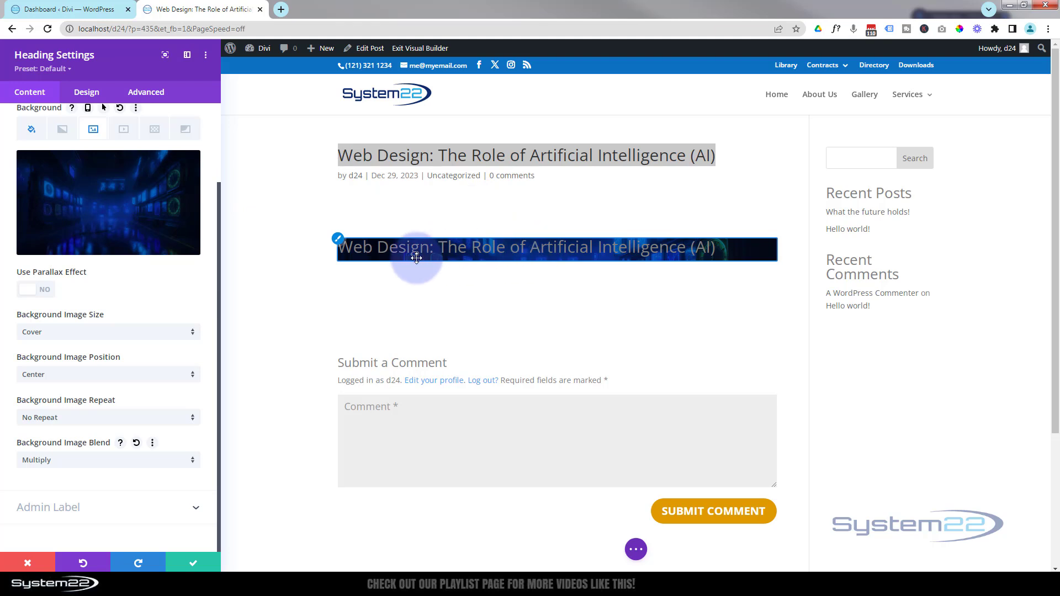
Open the module's heading text design settings and browse the available heading fonts.
{"action": "left_click", "coordinate": [340, 244]}
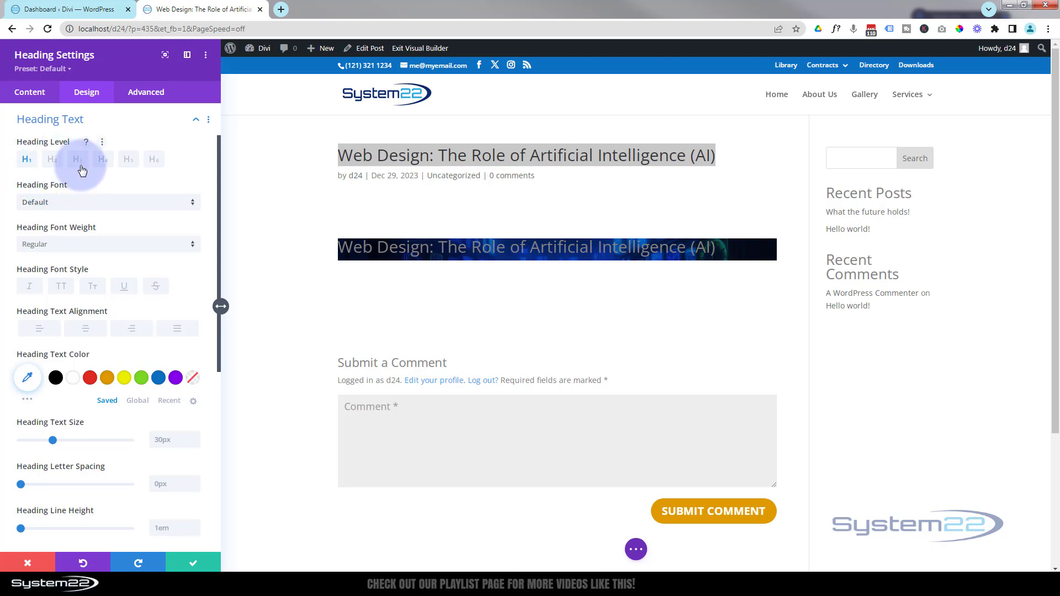
{"action": "left_click", "coordinate": [111, 203]}
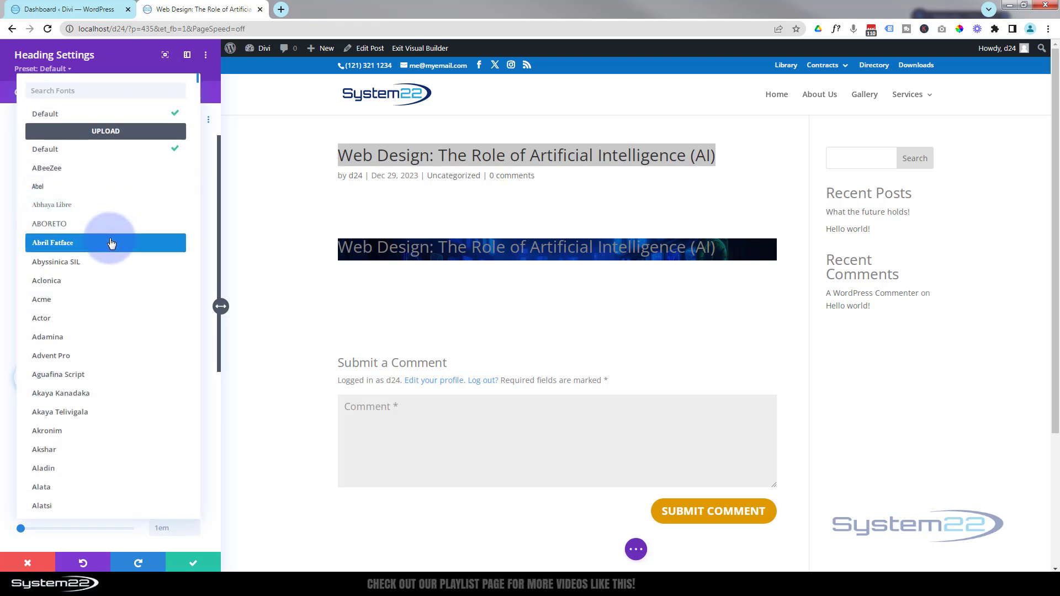
{"action": "left_click", "coordinate": [10, 181]}
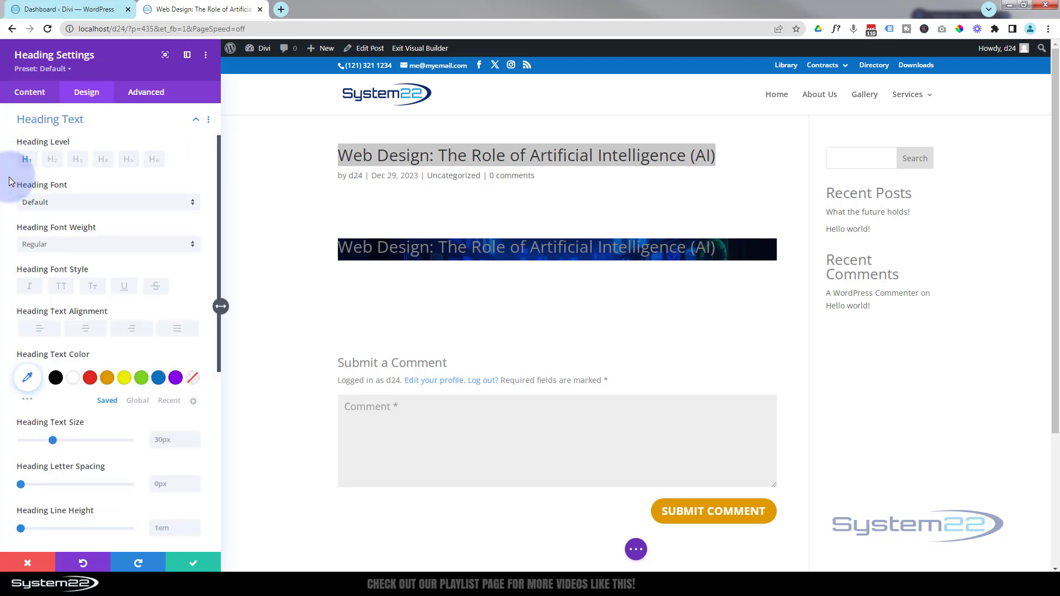
{"action": "left_click", "coordinate": [79, 205]}
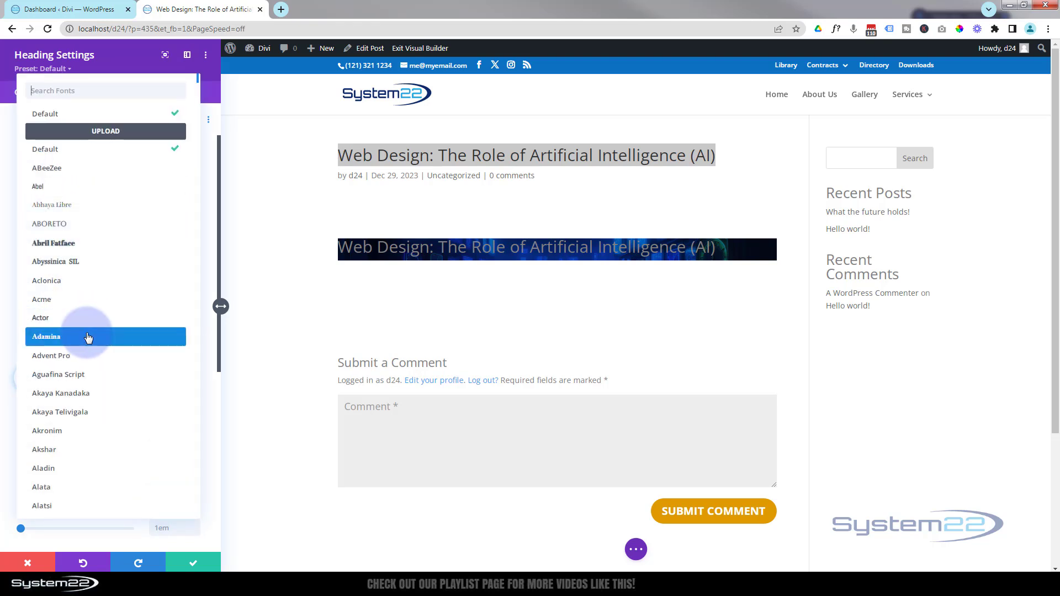
{"action": "left_click", "coordinate": [14, 216]}
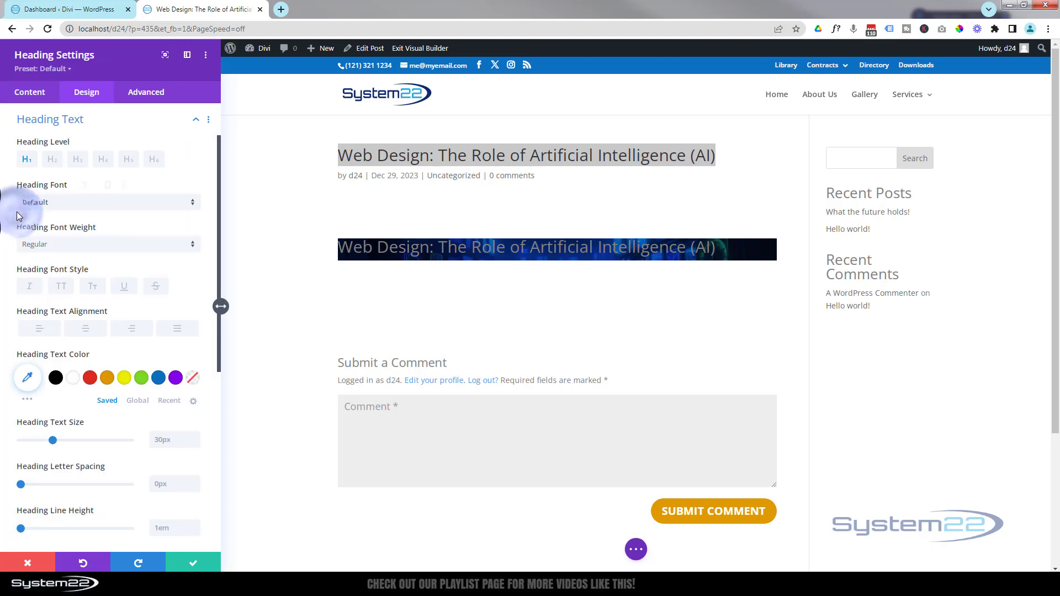
Style the heading text as Semi Bold, white (#ffffff) and center-aligned.
{"action": "left_click", "coordinate": [64, 244]}
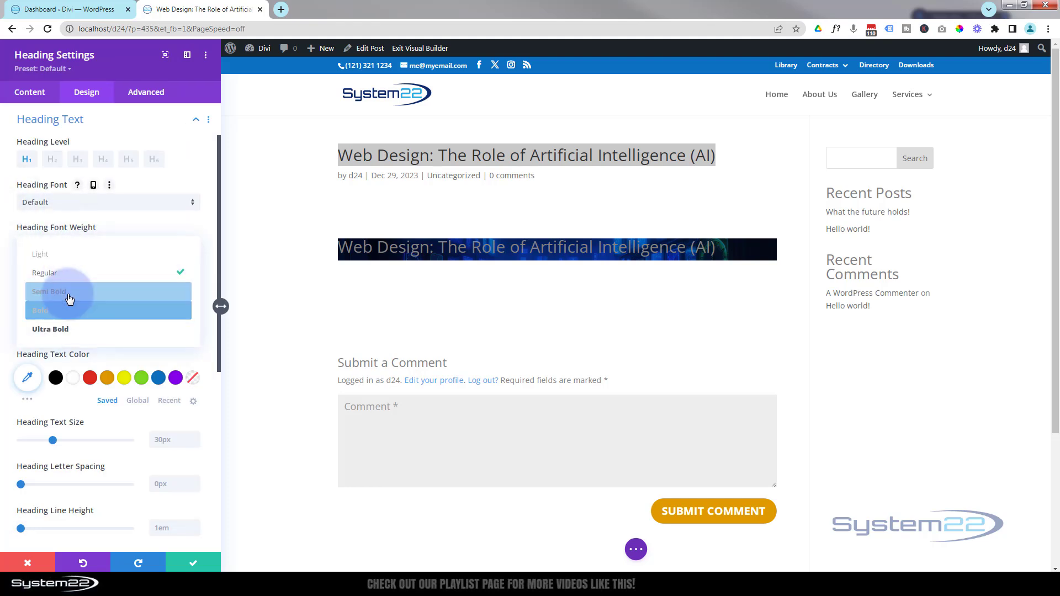
{"action": "left_click", "coordinate": [69, 297]}
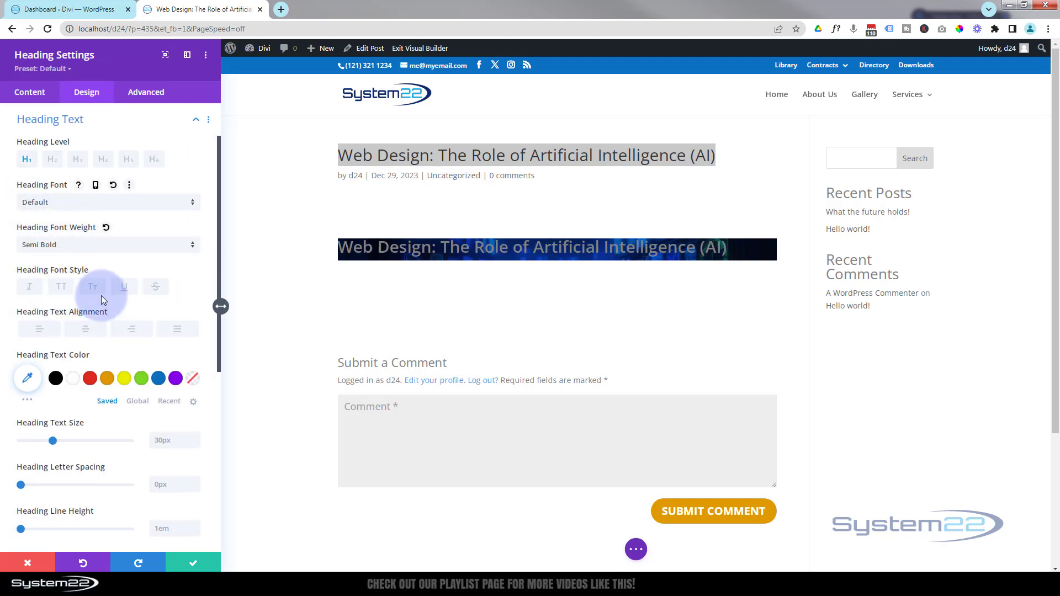
{"action": "left_click", "coordinate": [74, 380]}
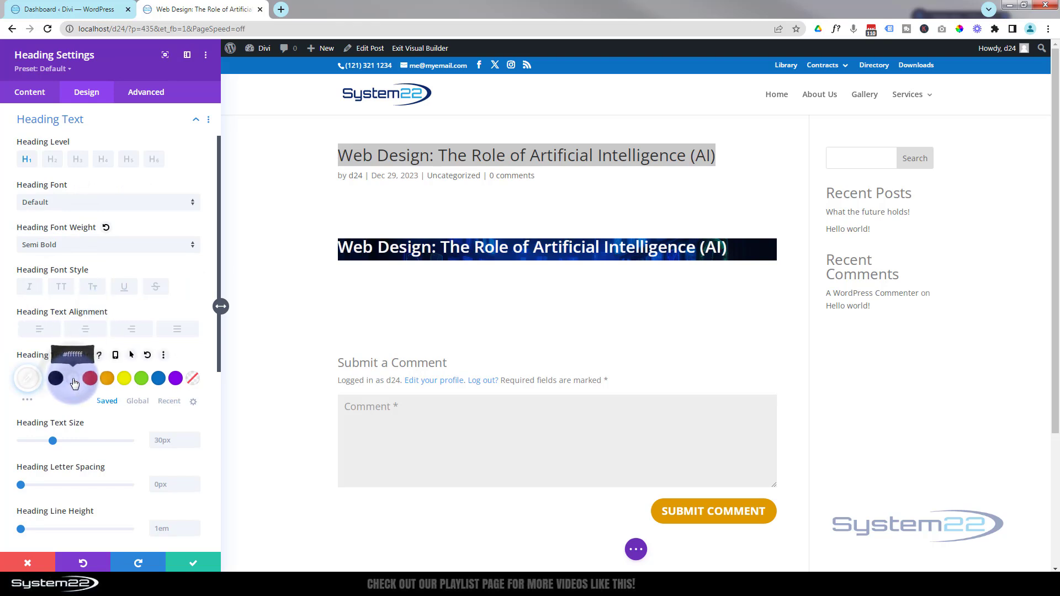
{"action": "left_click", "coordinate": [86, 329]}
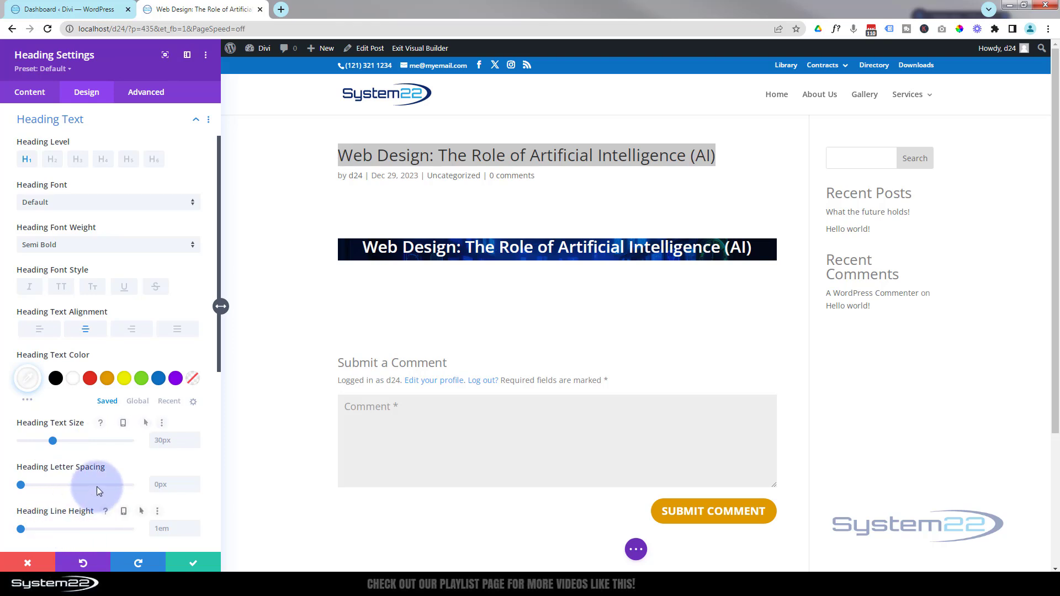
Increase the heading line height to 2.4em.
{"action": "scroll", "coordinate": [96, 487], "scroll_direction": "down", "scroll_amount": 2}
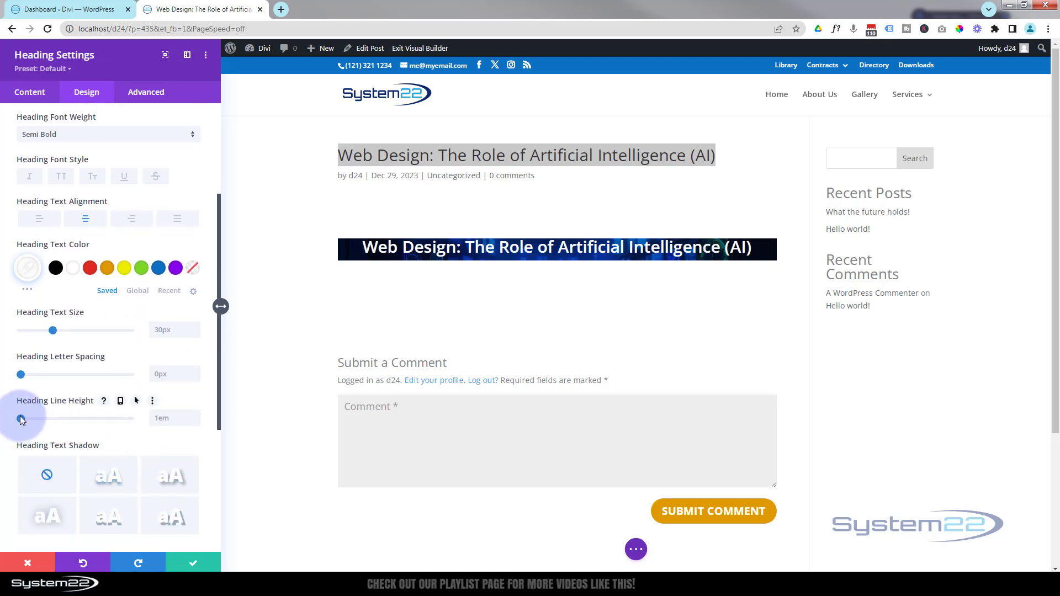
{"action": "left_click_drag", "start_coordinate": [21, 420], "coordinate": [97, 421]}
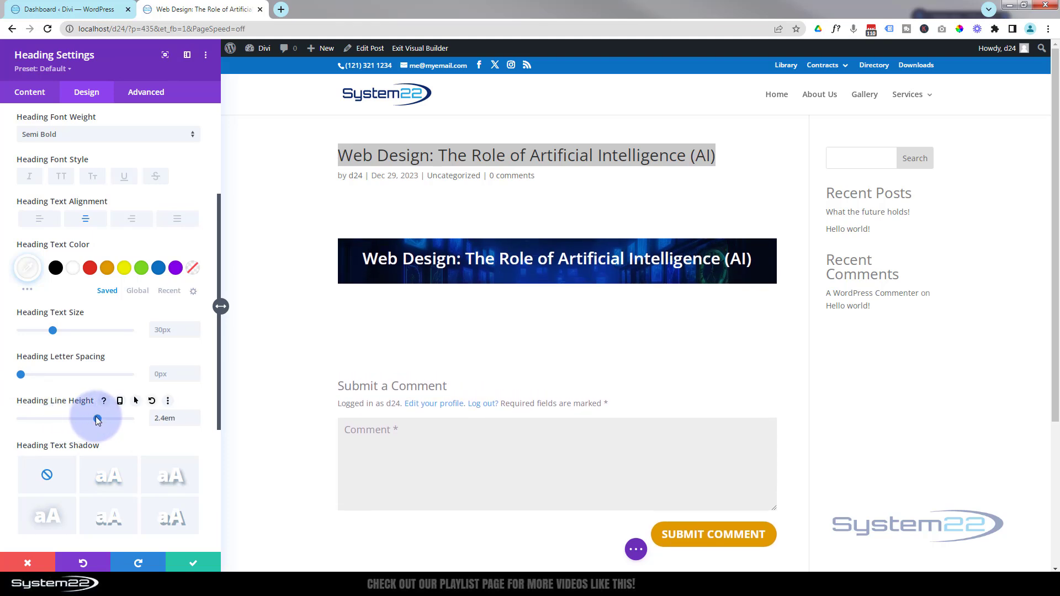
Set the heading module's top and bottom padding to 30px, linking the two values, and save the module settings.
{"action": "scroll", "coordinate": [92, 185], "scroll_direction": "up", "scroll_amount": 3}
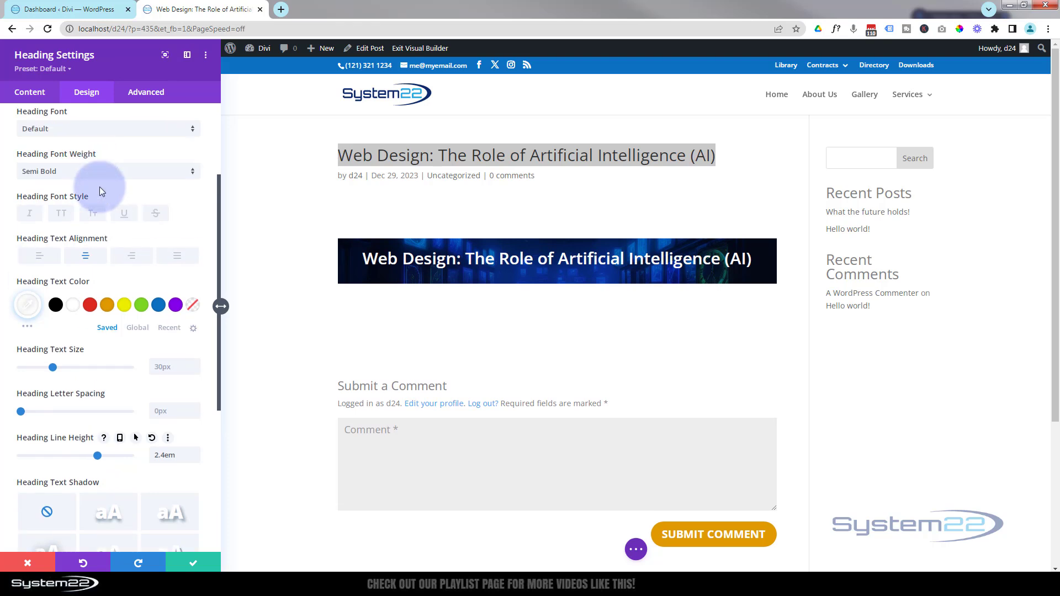
{"action": "left_click", "coordinate": [99, 184]}
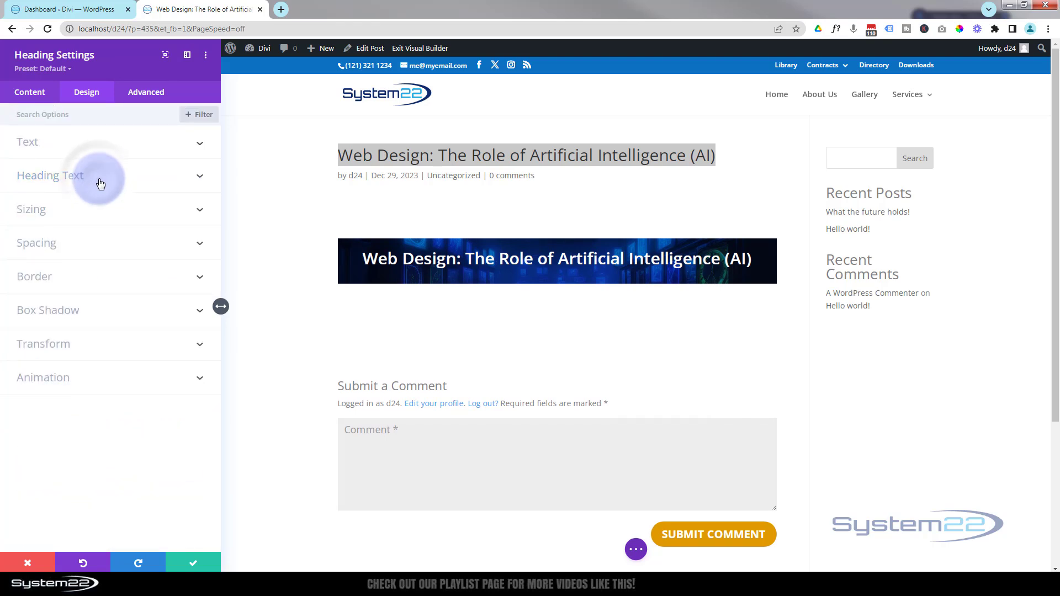
{"action": "left_click", "coordinate": [91, 252]}
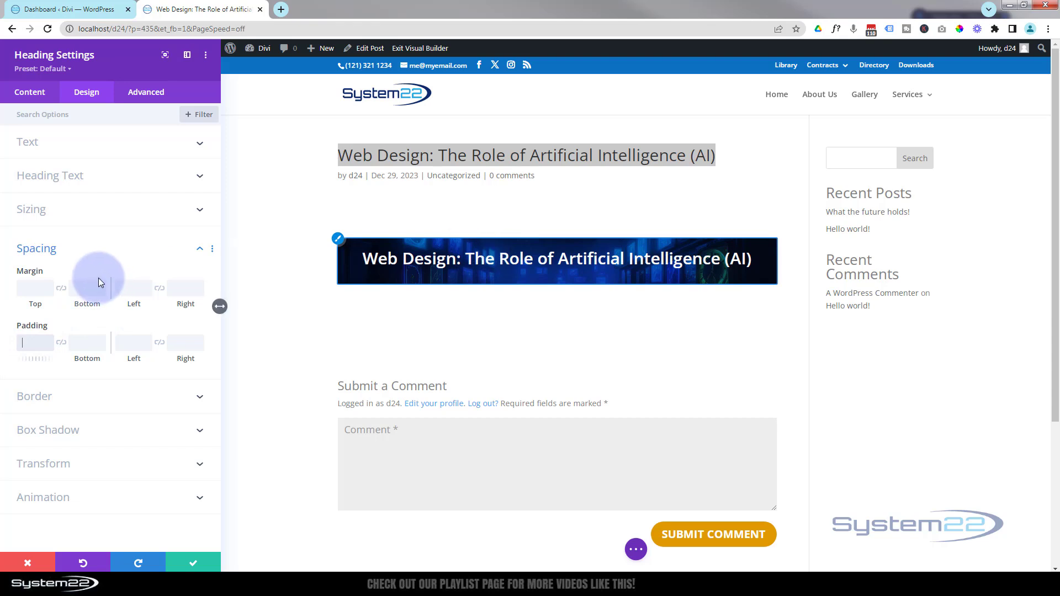
{"action": "left_click", "coordinate": [35, 288]}
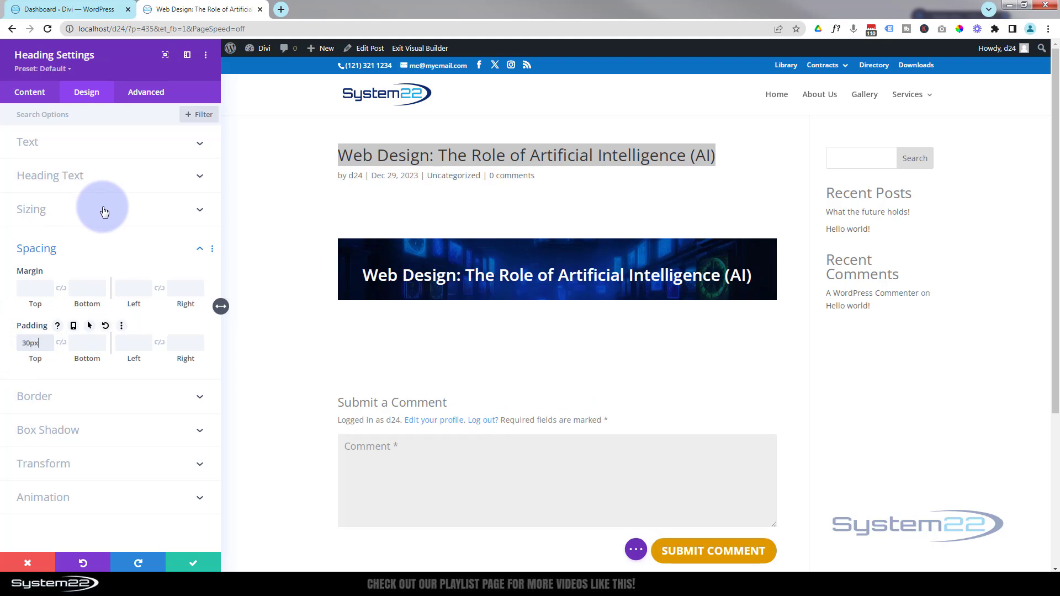
{"action": "left_click", "coordinate": [61, 343]}
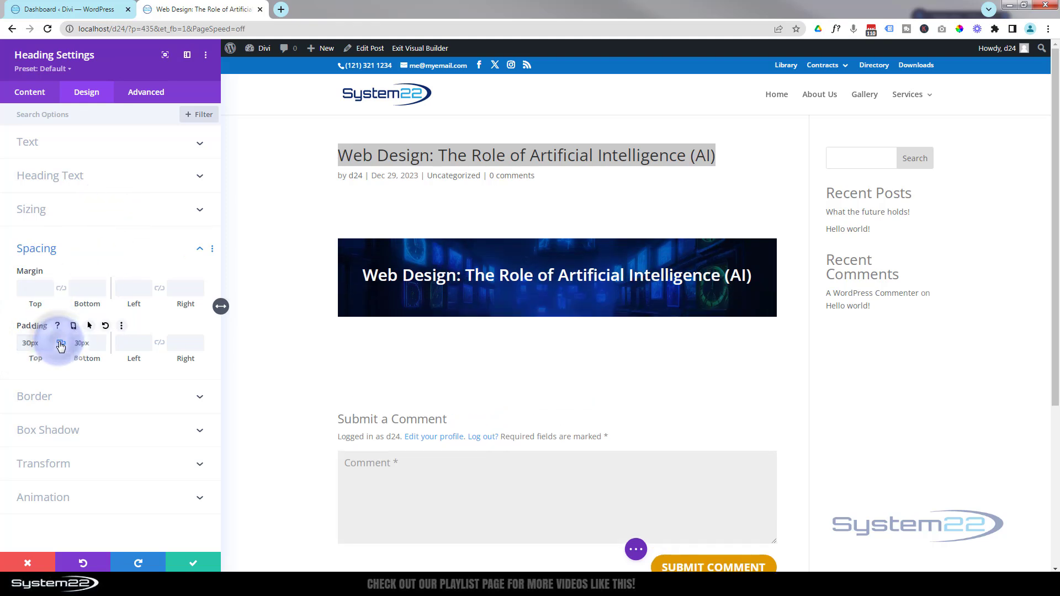
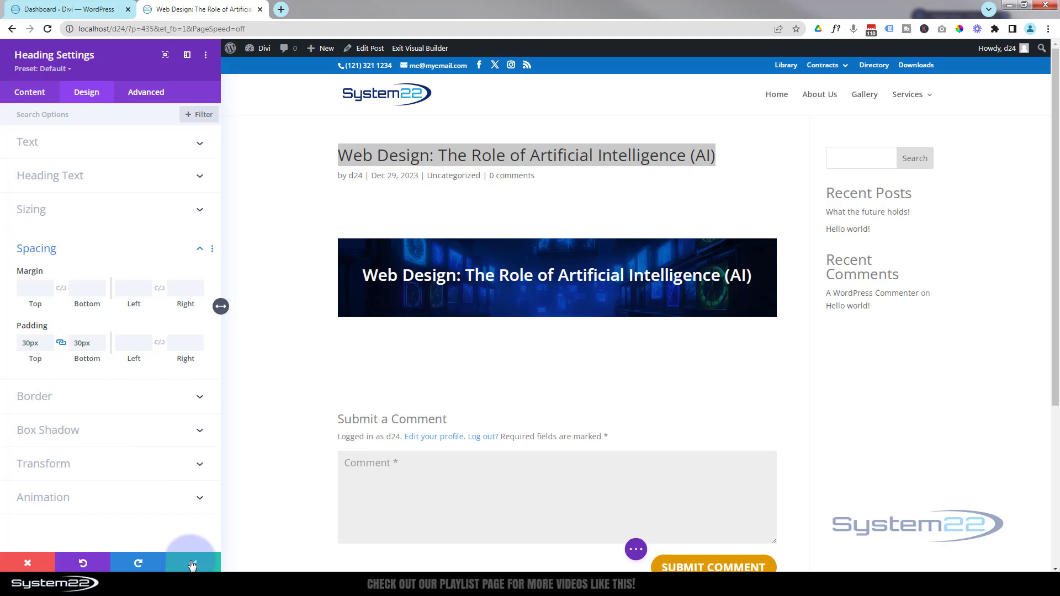
{"action": "left_click", "coordinate": [189, 563]}
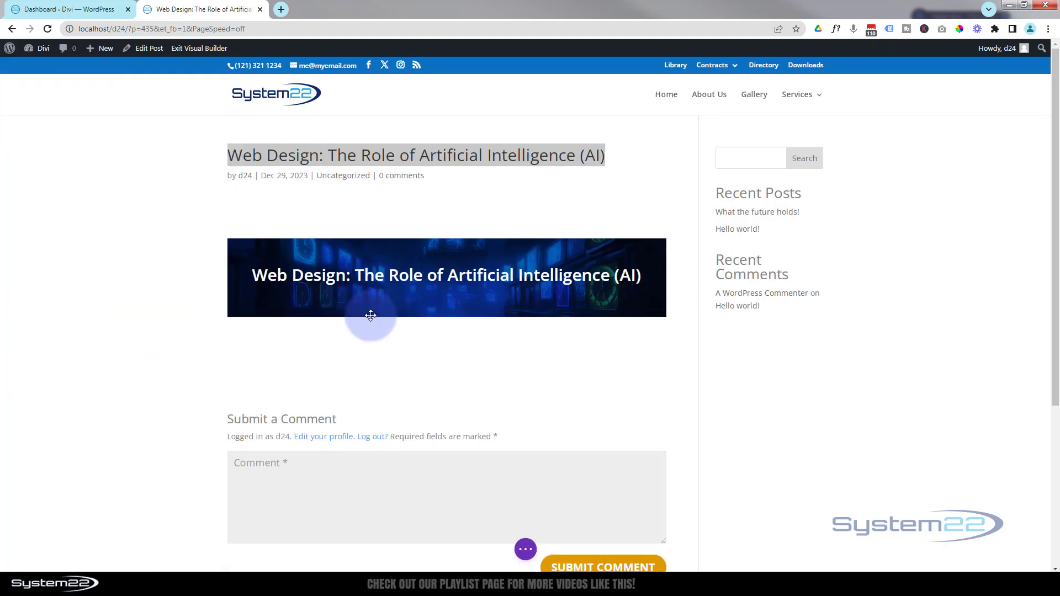
Insert an Image module directly below the heading in the same row.
{"action": "mouse_move", "coordinate": [366, 314]}
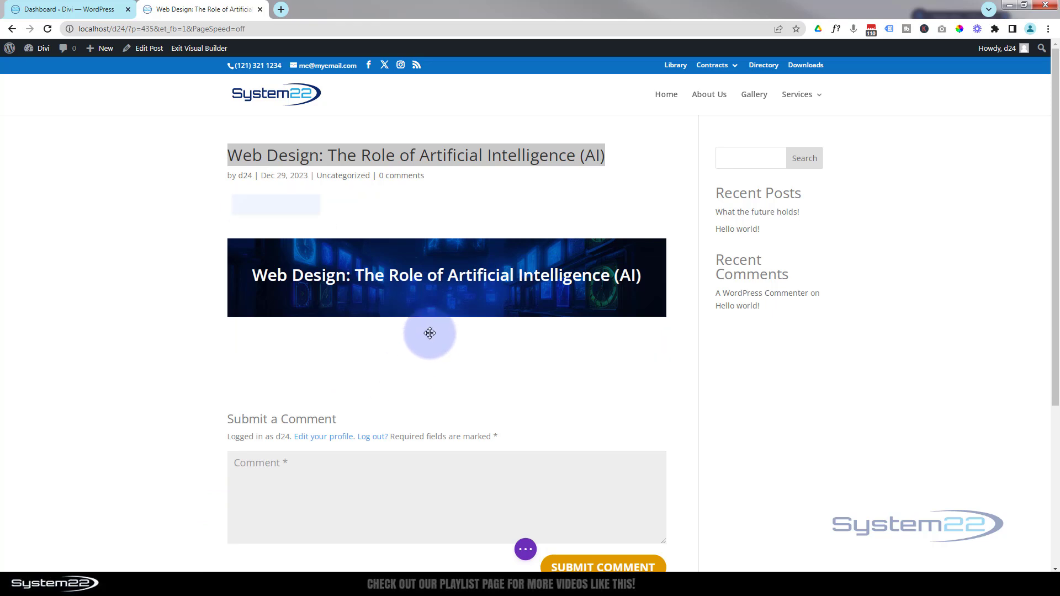
{"action": "mouse_move", "coordinate": [429, 333]}
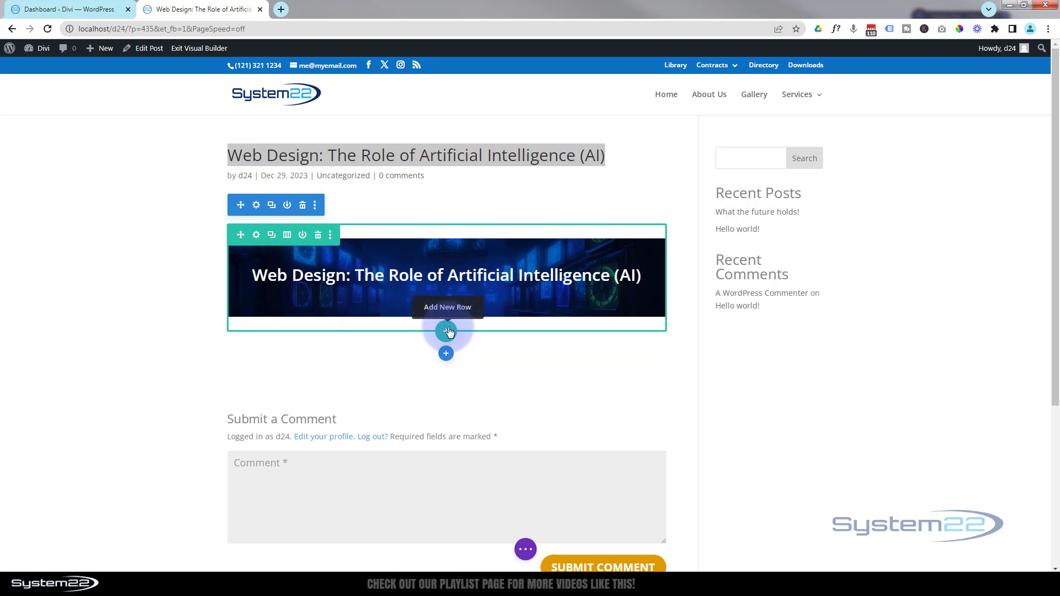
{"action": "mouse_move", "coordinate": [450, 306]}
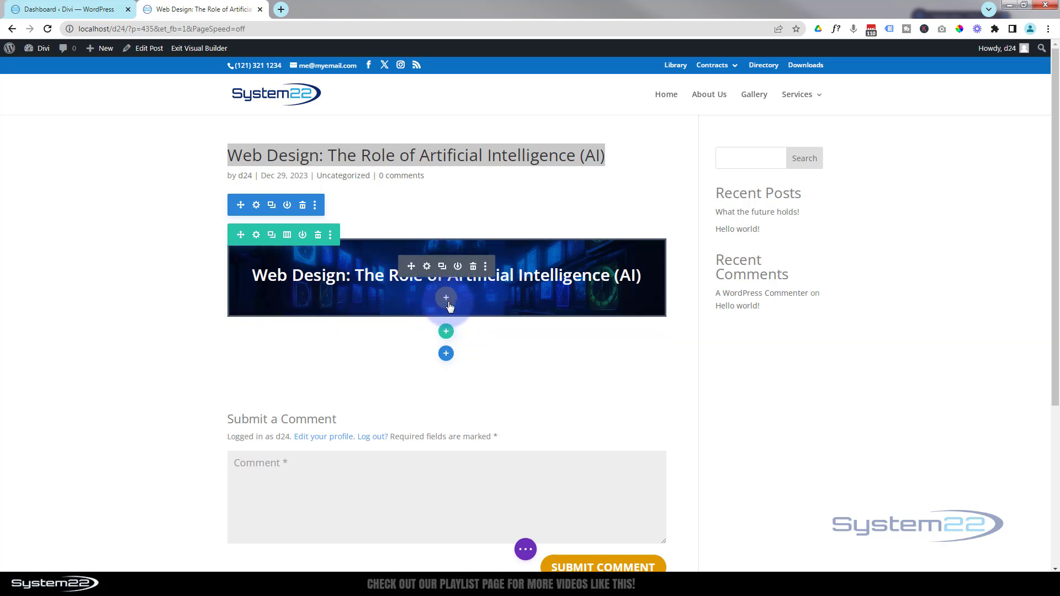
{"action": "left_click", "coordinate": [449, 303]}
{"action": "scroll", "coordinate": [448, 388], "scroll_direction": "down", "scroll_amount": 1}
{"action": "scroll", "coordinate": [448, 390], "scroll_direction": "down", "scroll_amount": 4}
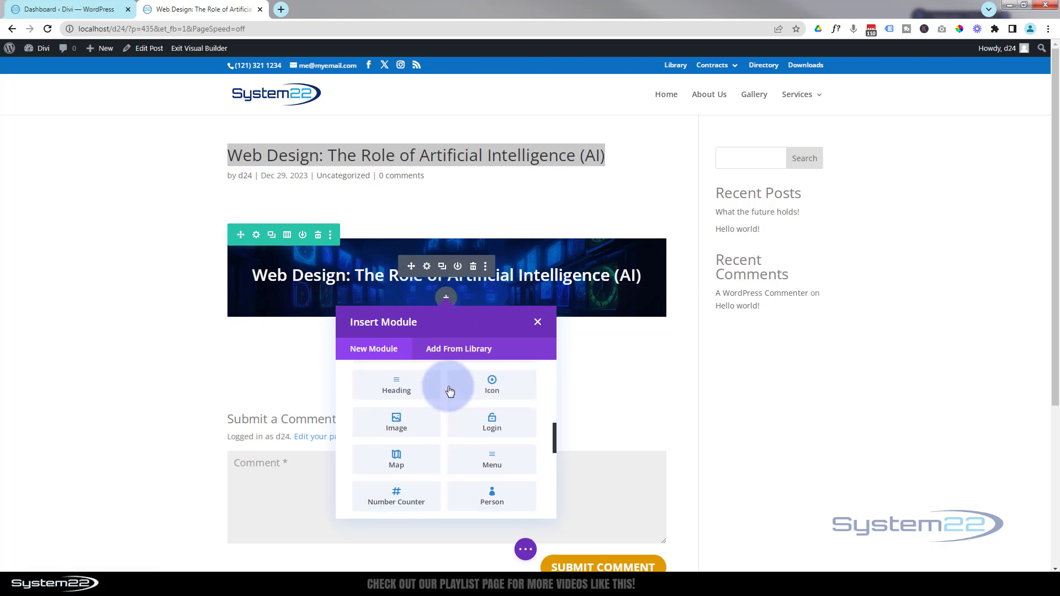
{"action": "left_click", "coordinate": [406, 421]}
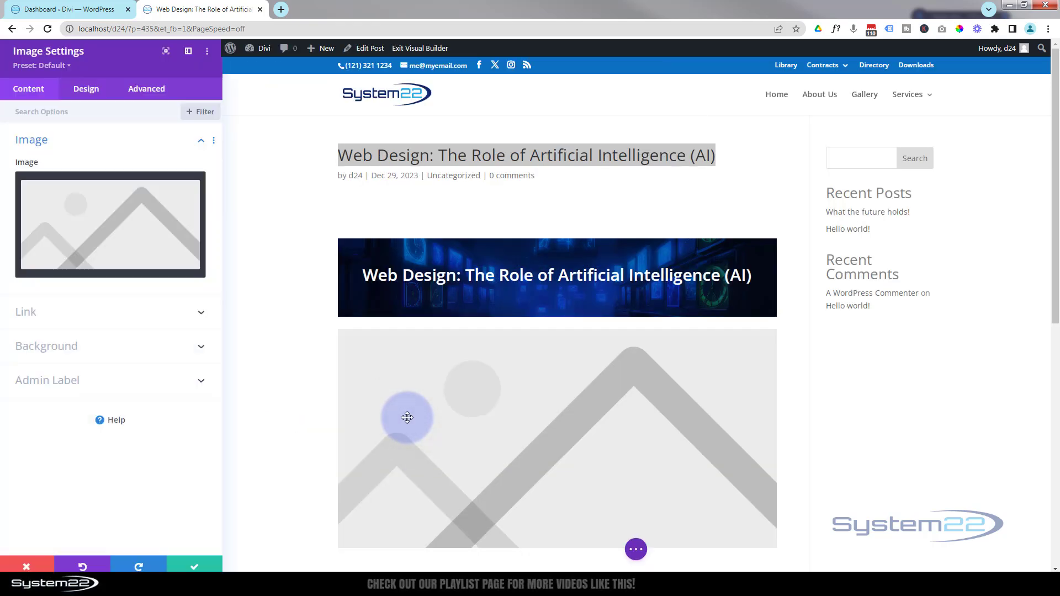
Fill the module with the neon clock-room image from the media library, giving it the alt text "futue ai image".
{"action": "left_click", "coordinate": [122, 233]}
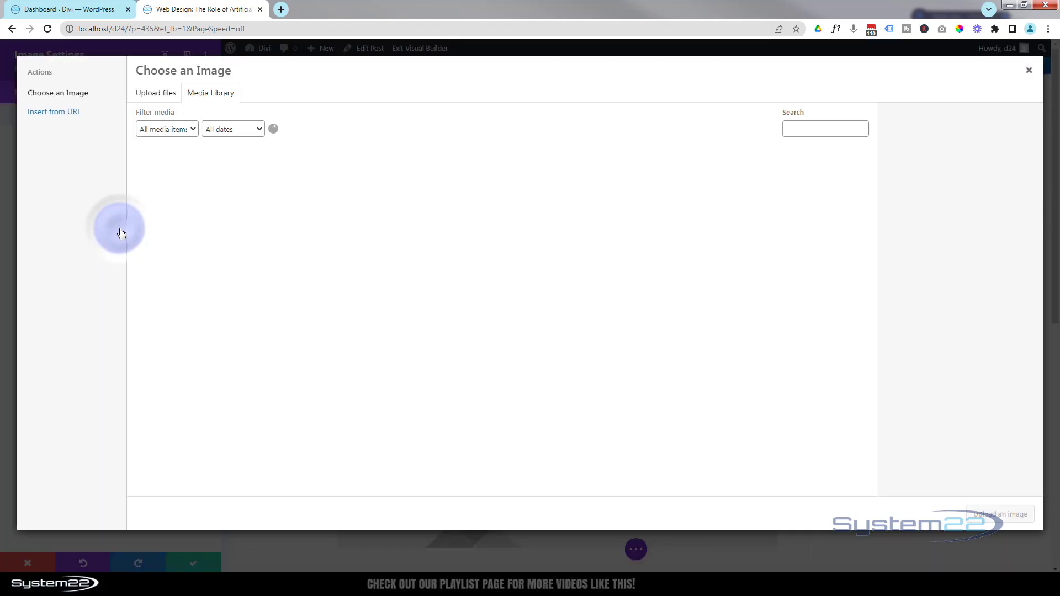
{"action": "left_click", "coordinate": [253, 182]}
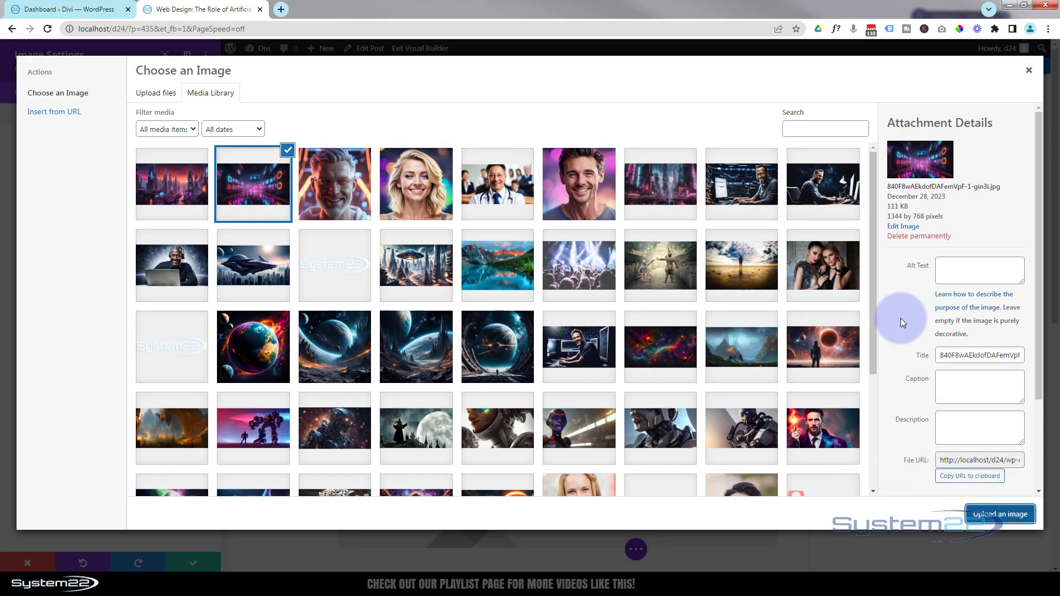
{"action": "left_click", "coordinate": [949, 266]}
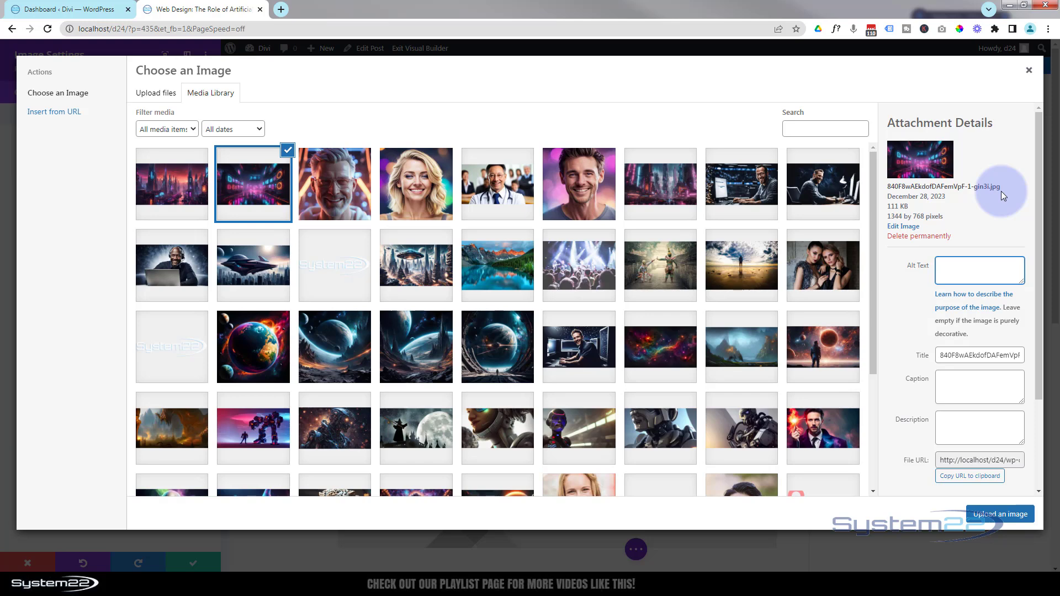
{"action": "type", "text": "futue ai image"}
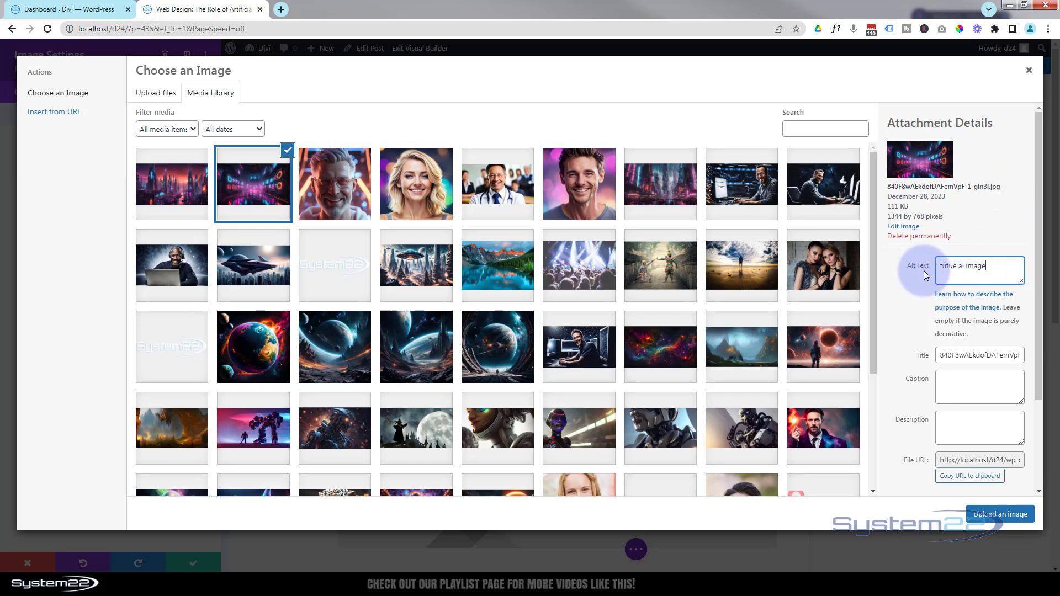
{"action": "left_click", "coordinate": [1006, 266]}
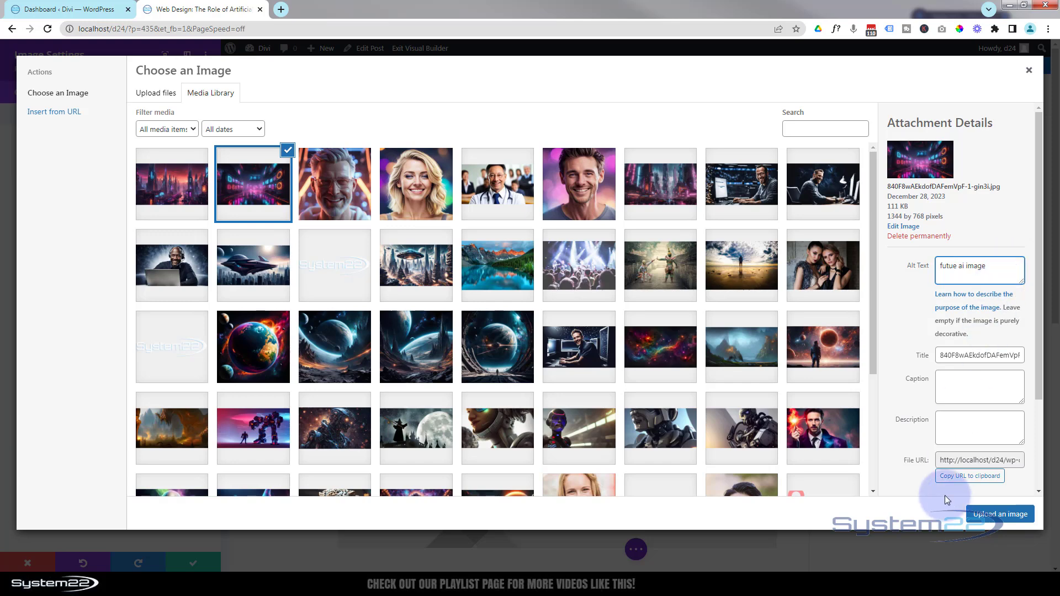
{"action": "left_click", "coordinate": [952, 389]}
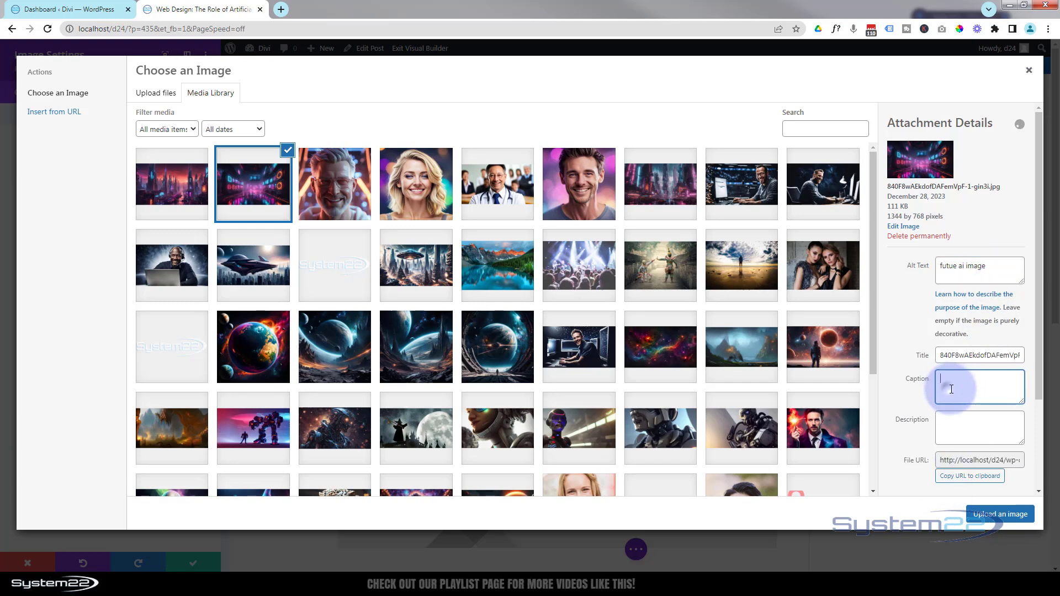
{"action": "left_click", "coordinate": [955, 426]}
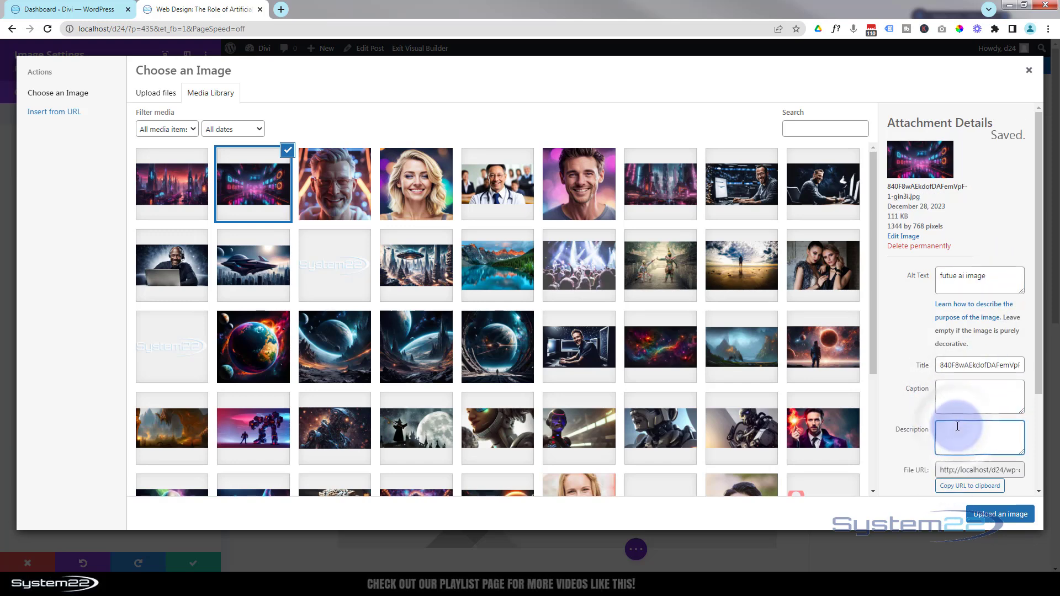
{"action": "left_click", "coordinate": [998, 515]}
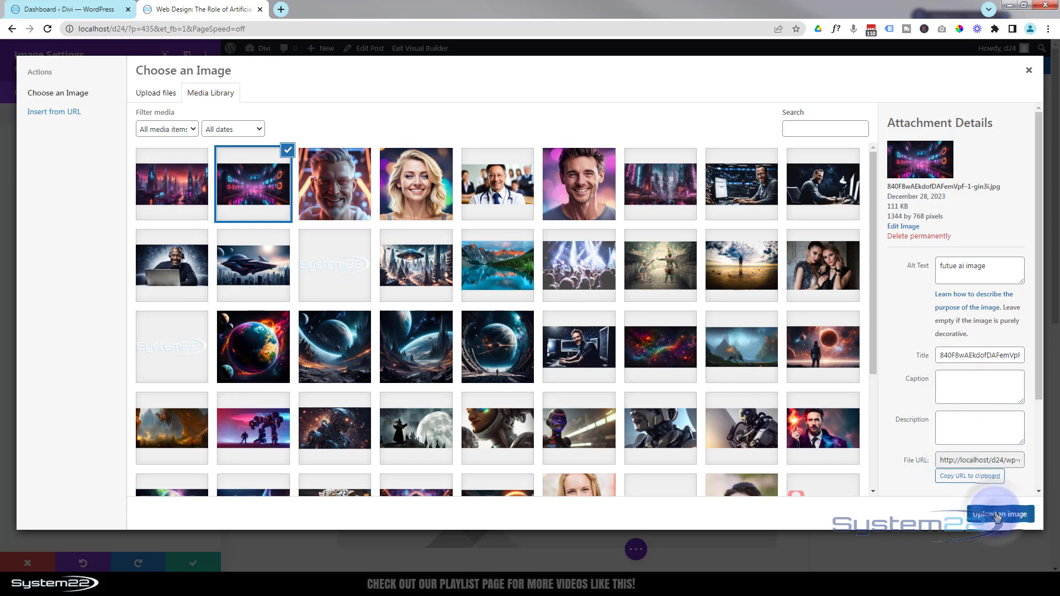
{"action": "scroll", "coordinate": [575, 295], "scroll_direction": "down", "scroll_amount": 3}
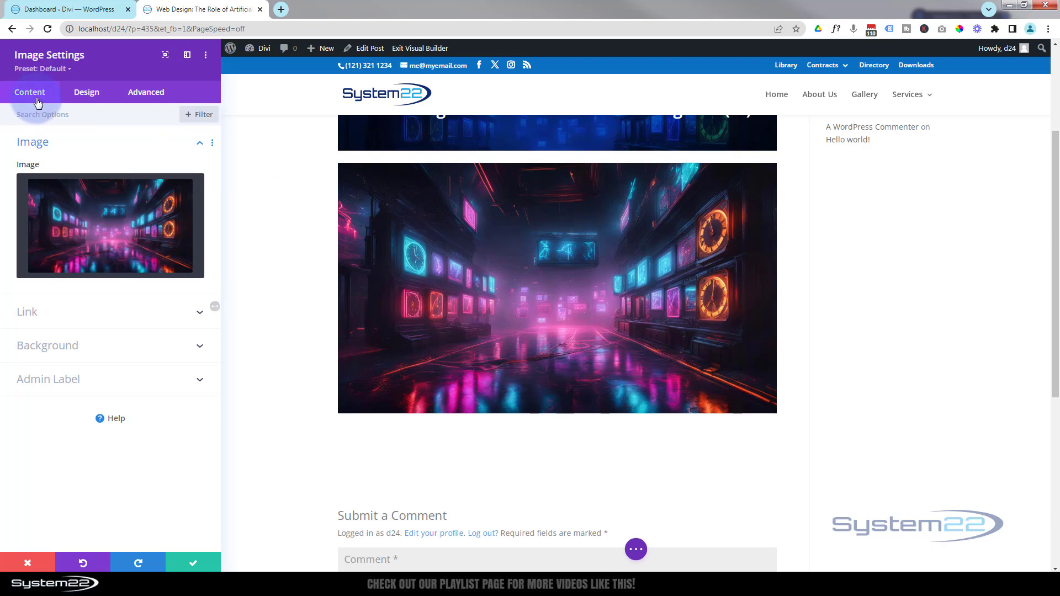
Clear the image title text in the image's attributes and save the module settings.
{"action": "left_click", "coordinate": [147, 94]}
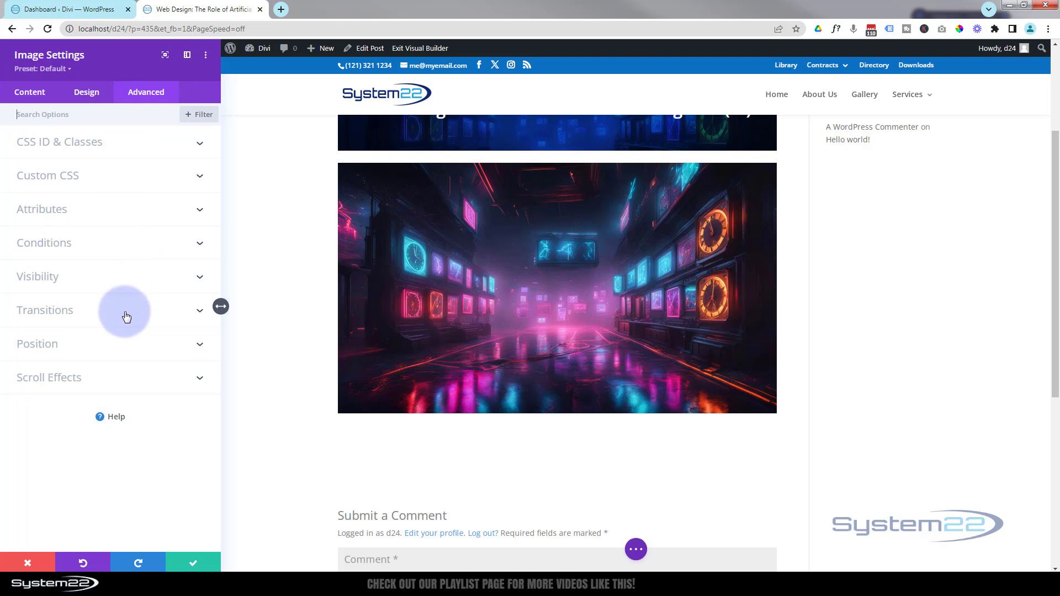
{"action": "left_click", "coordinate": [127, 212]}
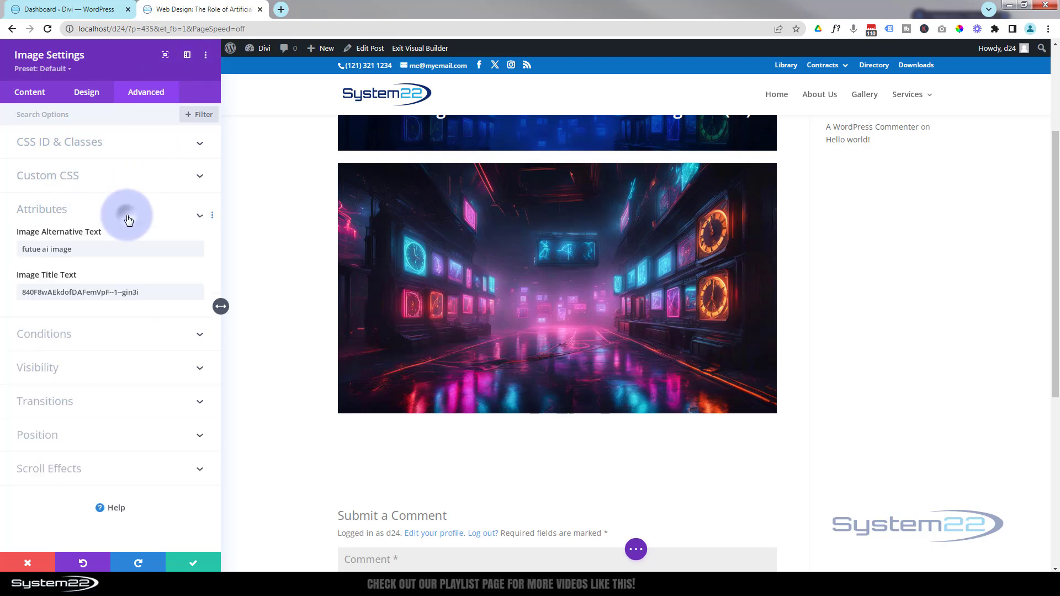
{"action": "triple_click", "coordinate": [141, 300]}
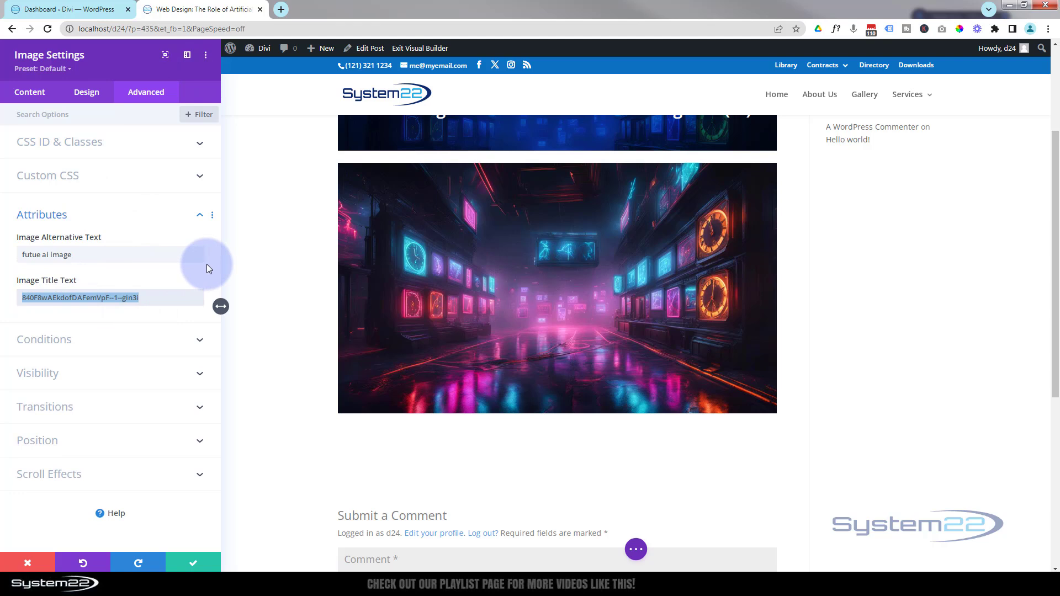
{"action": "key", "text": "BackSpace"}
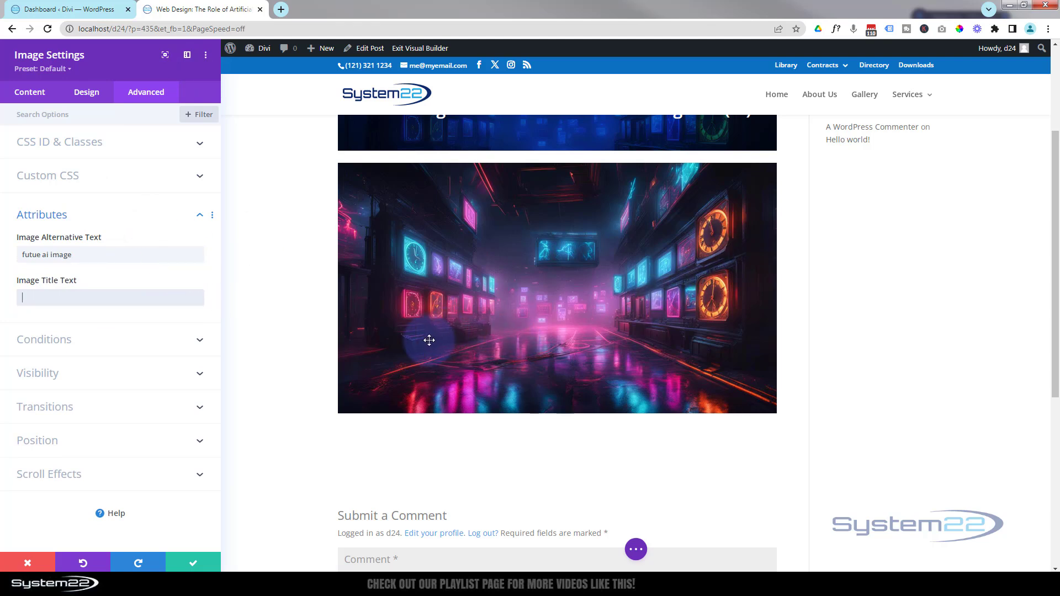
{"action": "left_click", "coordinate": [206, 563]}
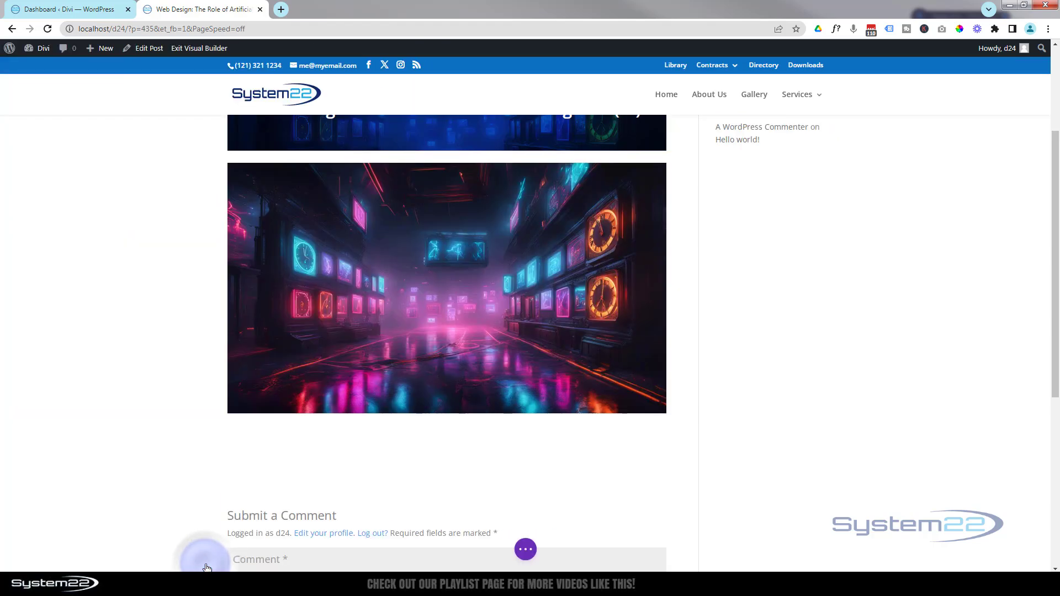
Add a single-column row below the image and insert a Text module in it.
{"action": "scroll", "coordinate": [474, 335], "scroll_direction": "down", "scroll_amount": 2}
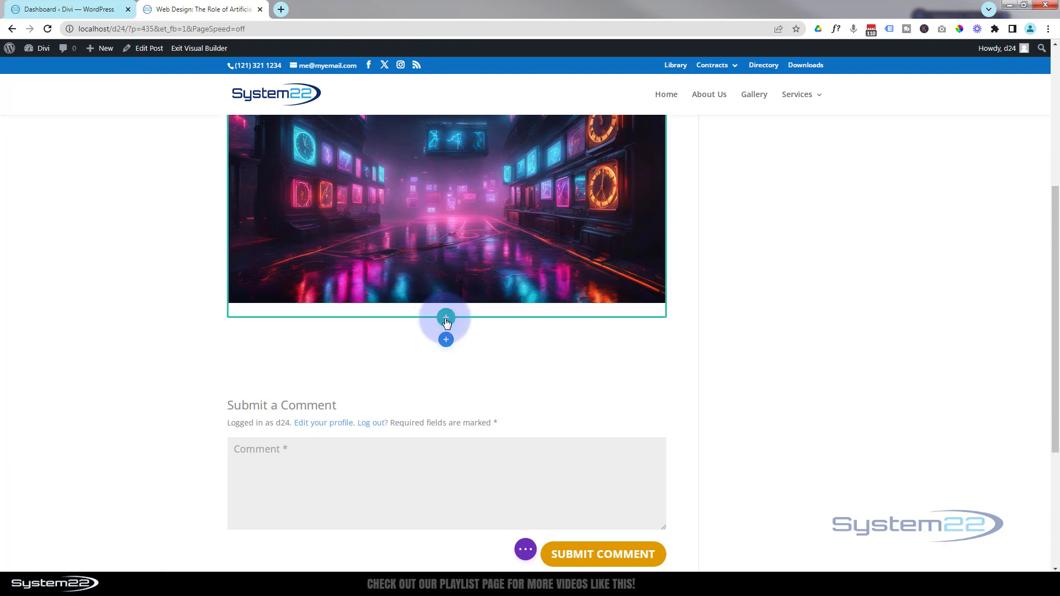
{"action": "left_click", "coordinate": [447, 319]}
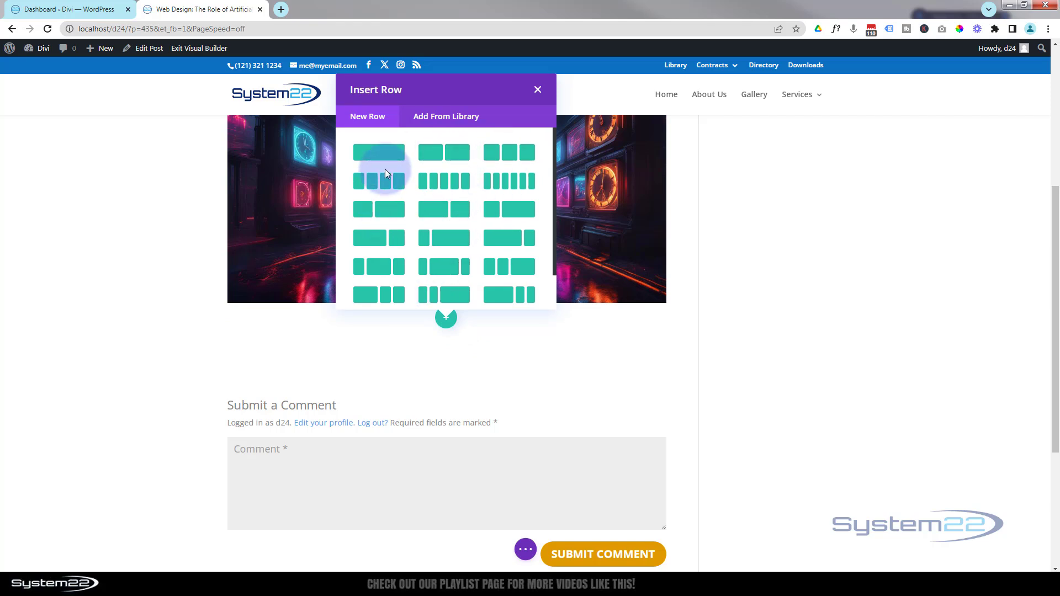
{"action": "left_click", "coordinate": [381, 152]}
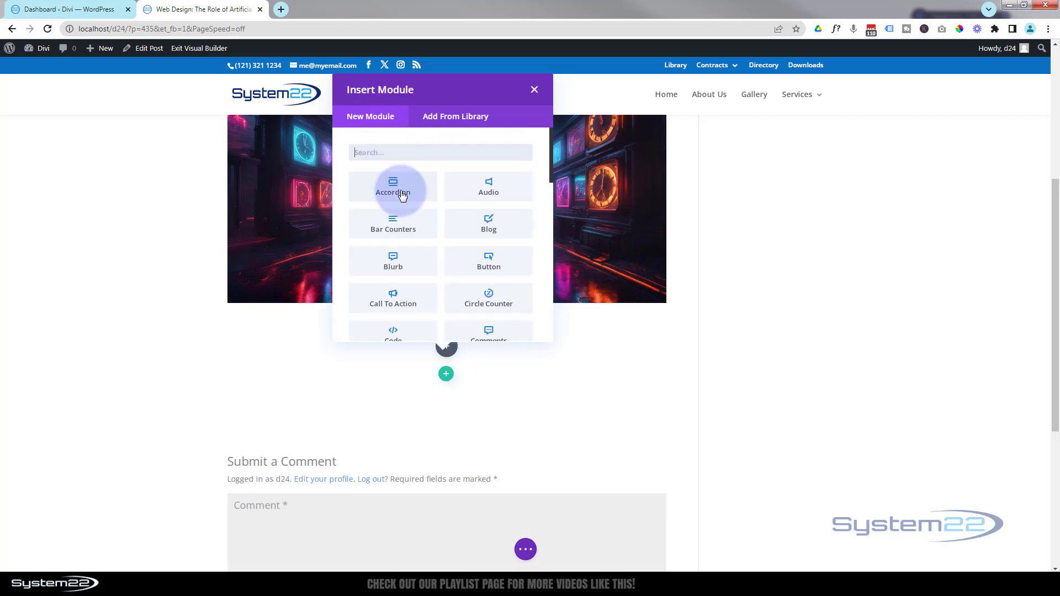
{"action": "scroll", "coordinate": [486, 216], "scroll_direction": "down", "scroll_amount": 4}
{"action": "scroll", "coordinate": [489, 217], "scroll_direction": "down", "scroll_amount": 7}
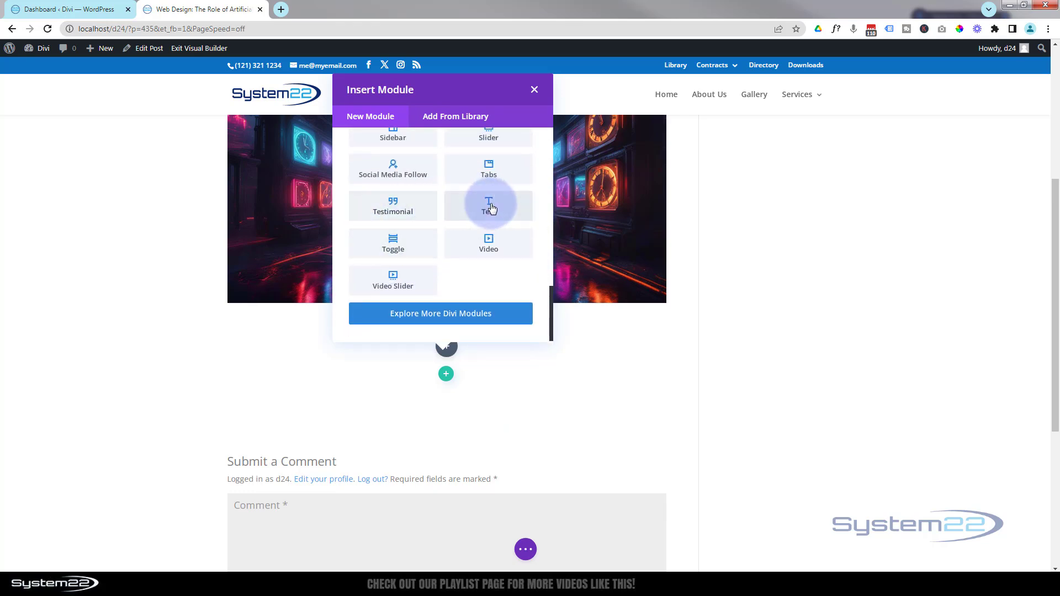
{"action": "left_click", "coordinate": [497, 208]}
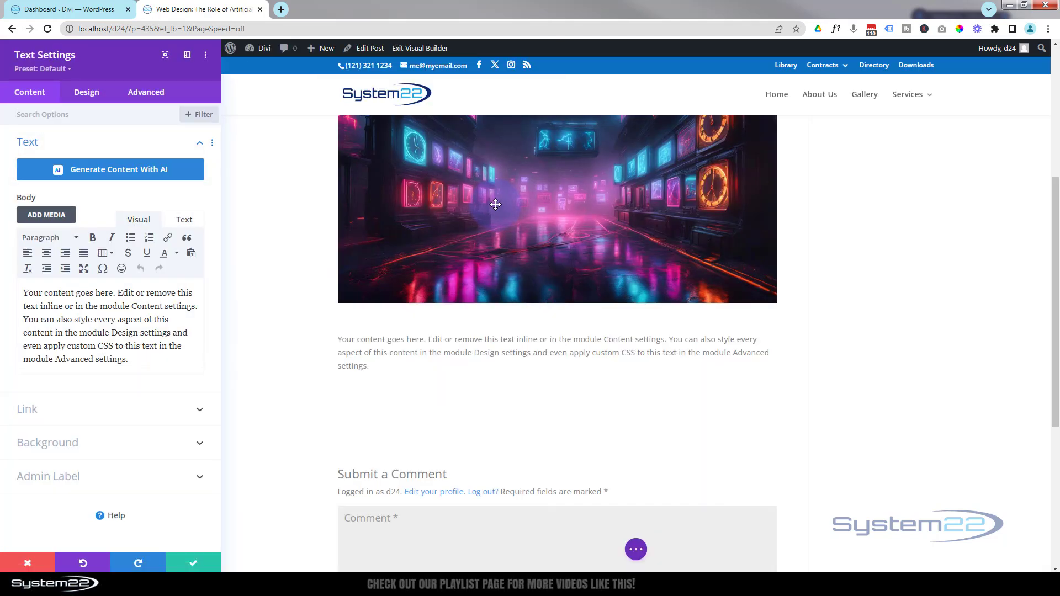
In a floating settings panel, replace the placeholder body text with the copied blog article and make "Introduction:" bold.
{"action": "left_click", "coordinate": [188, 56]}
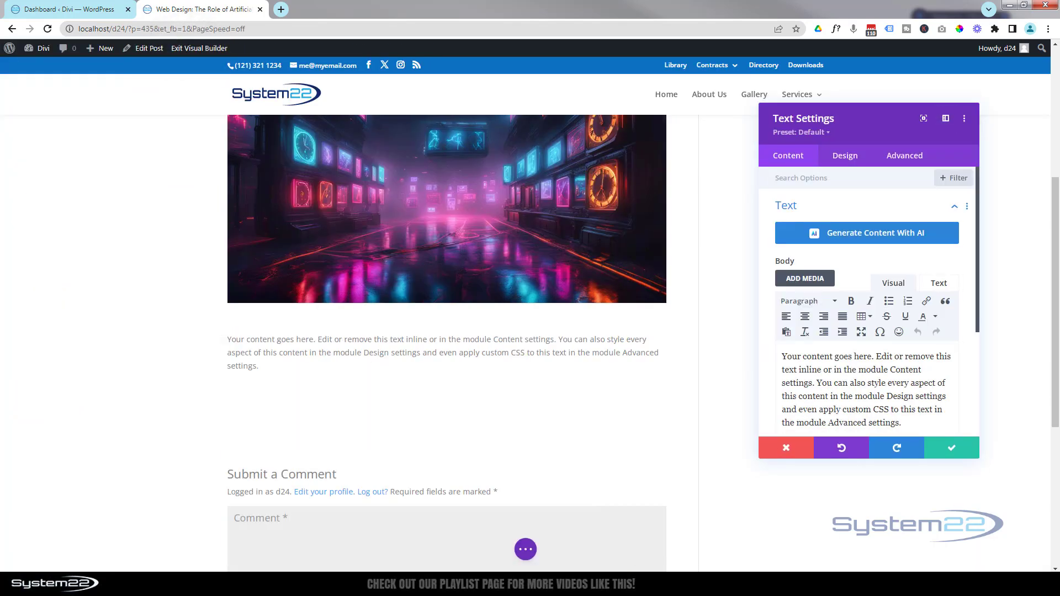
{"action": "left_click", "coordinate": [782, 356]}
{"action": "key", "text": "ctrl+a"}
{"action": "key", "text": "ctrl+v"}
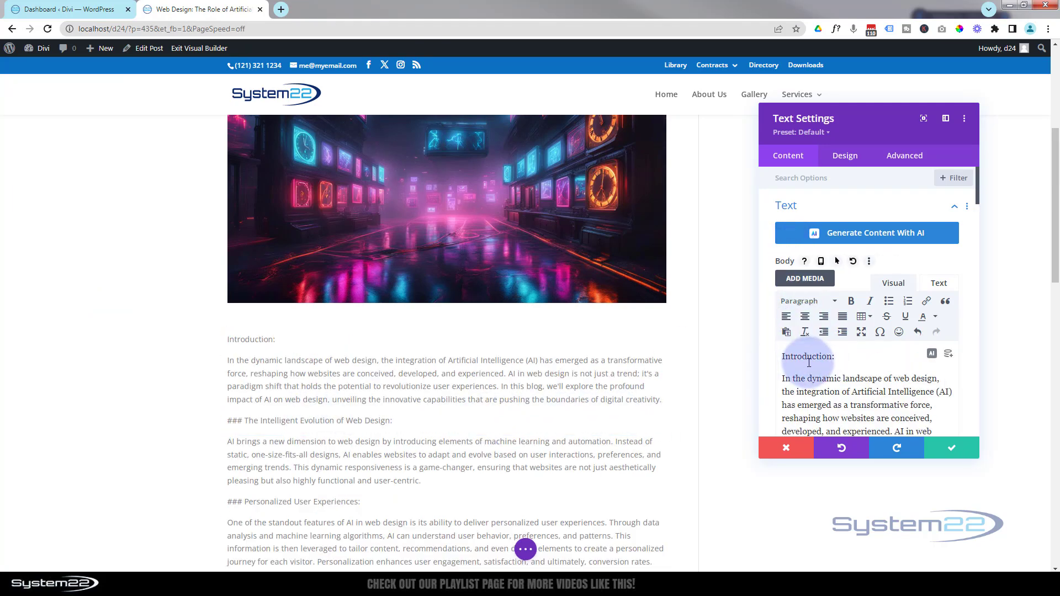
{"action": "left_click_drag", "start_coordinate": [783, 358], "coordinate": [844, 358]}
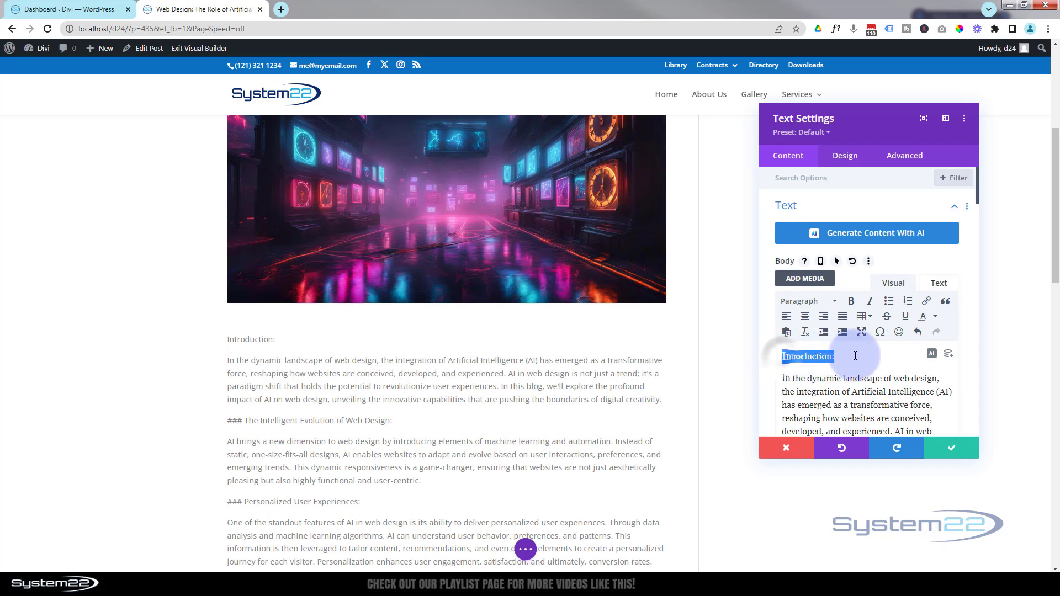
{"action": "left_click", "coordinate": [851, 301]}
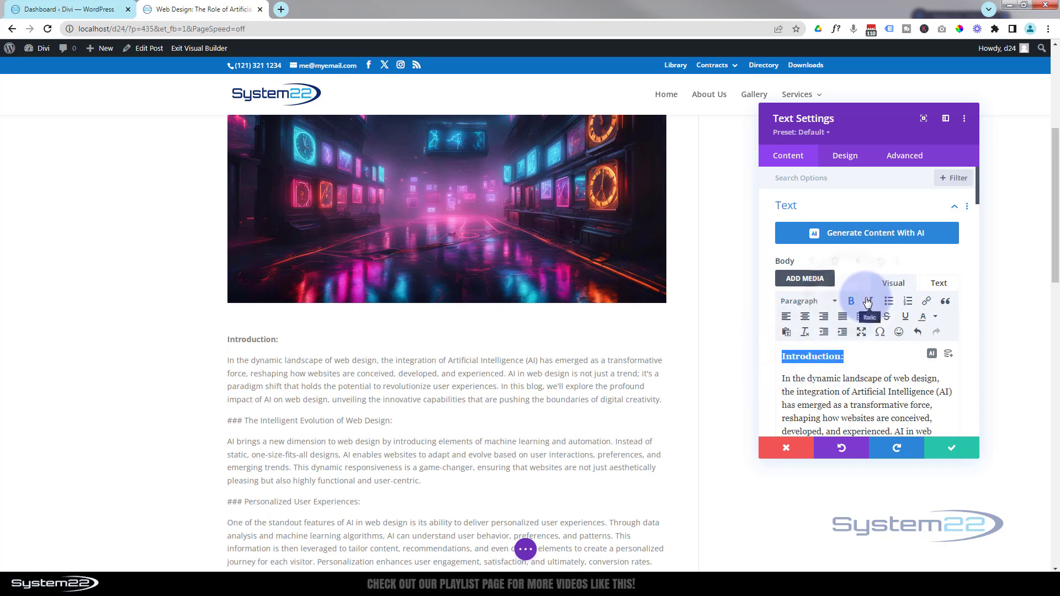
{"action": "left_click", "coordinate": [809, 301]}
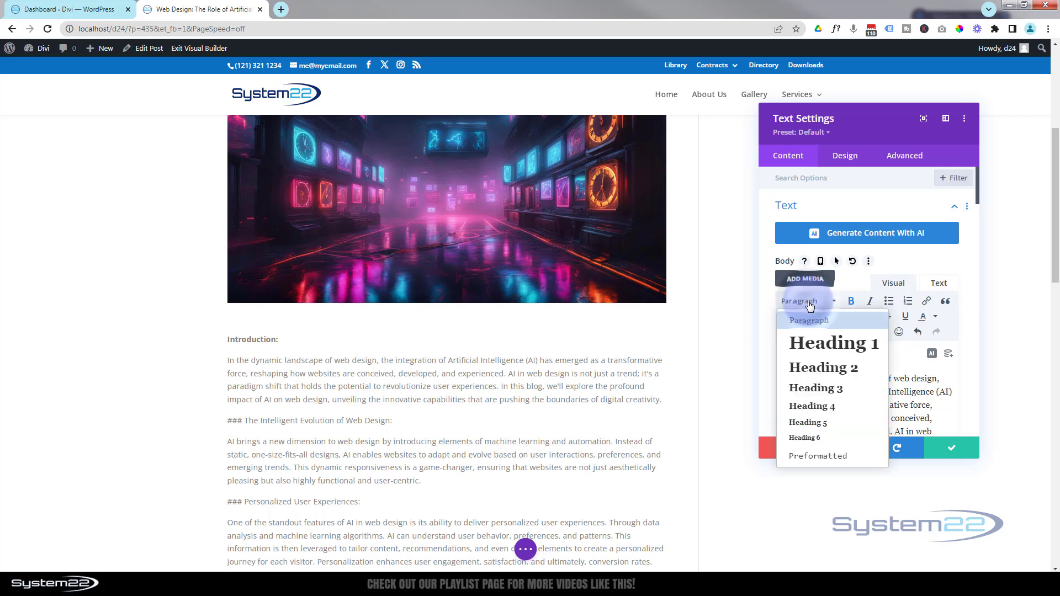
{"action": "left_click", "coordinate": [854, 284]}
{"action": "left_click", "coordinate": [812, 280]}
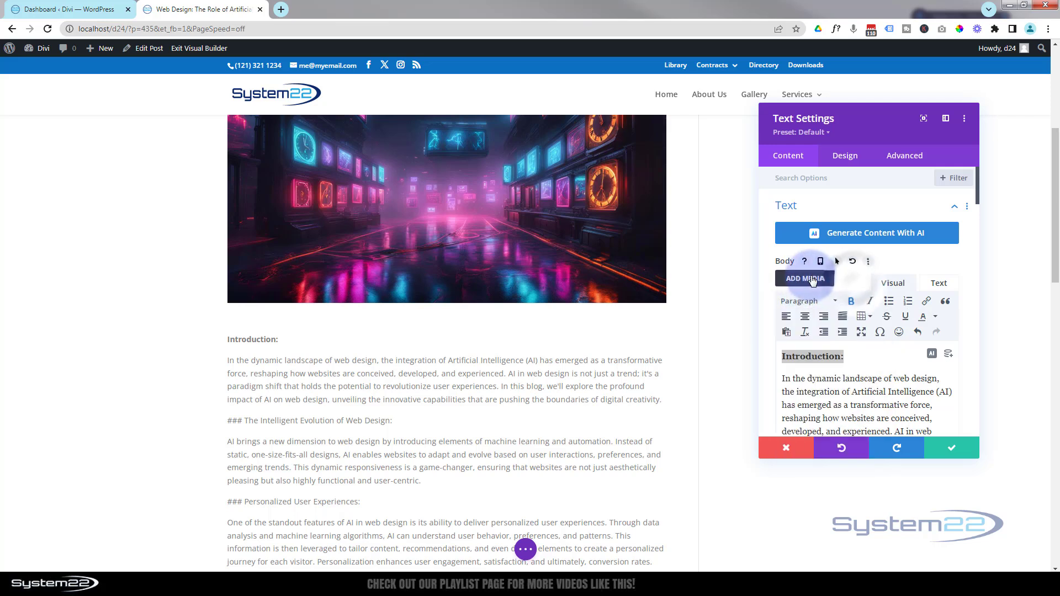
{"action": "left_click", "coordinate": [625, 376]}
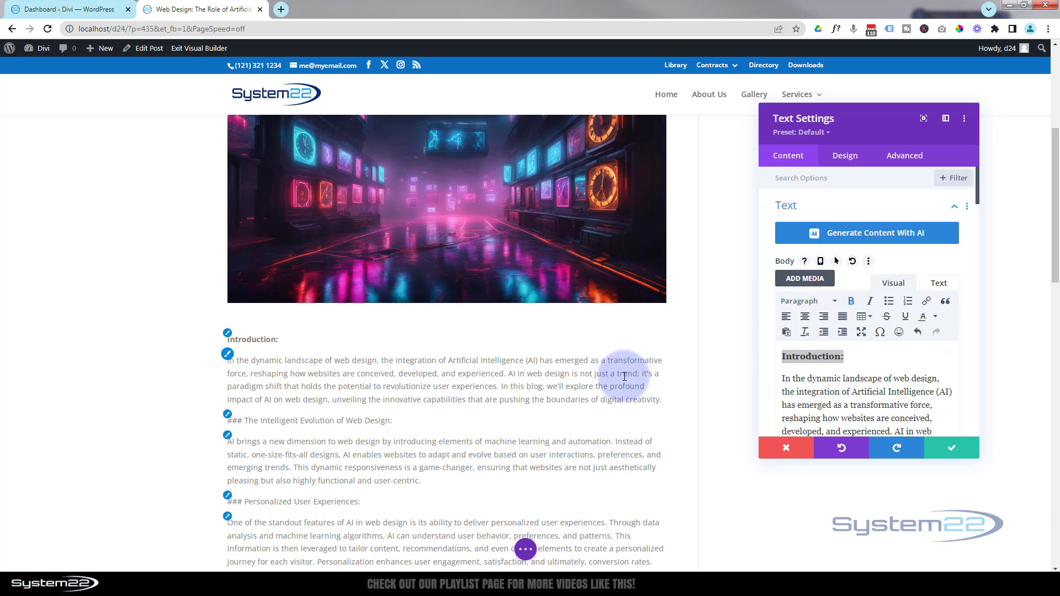
Make every section heading from "### The Intelligent Evolution of Web Design:" through "### Conclusion:" bold and save the text module settings.
{"action": "scroll", "coordinate": [800, 354], "scroll_direction": "down", "scroll_amount": 3}
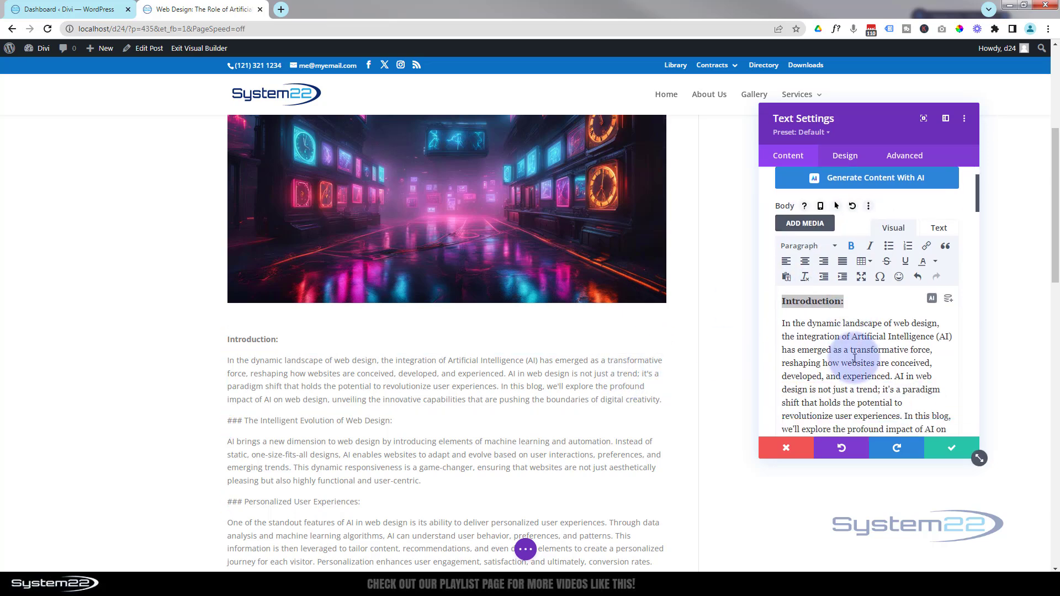
{"action": "left_click_drag", "start_coordinate": [783, 381], "coordinate": [812, 394]}
{"action": "scroll", "coordinate": [825, 283], "scroll_direction": "up", "scroll_amount": 2}
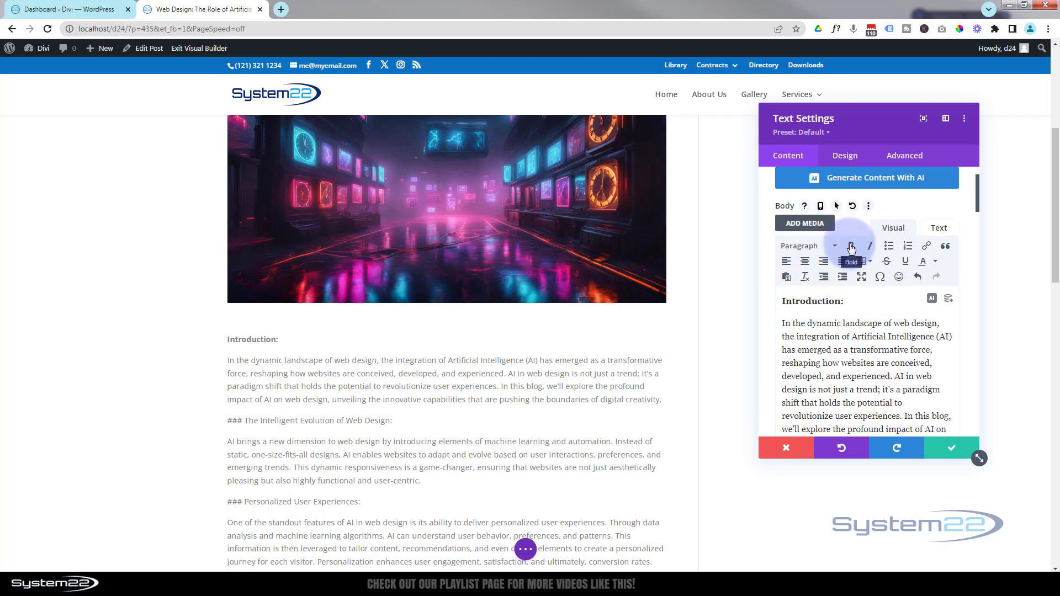
{"action": "scroll", "coordinate": [840, 380], "scroll_direction": "down", "scroll_amount": 5}
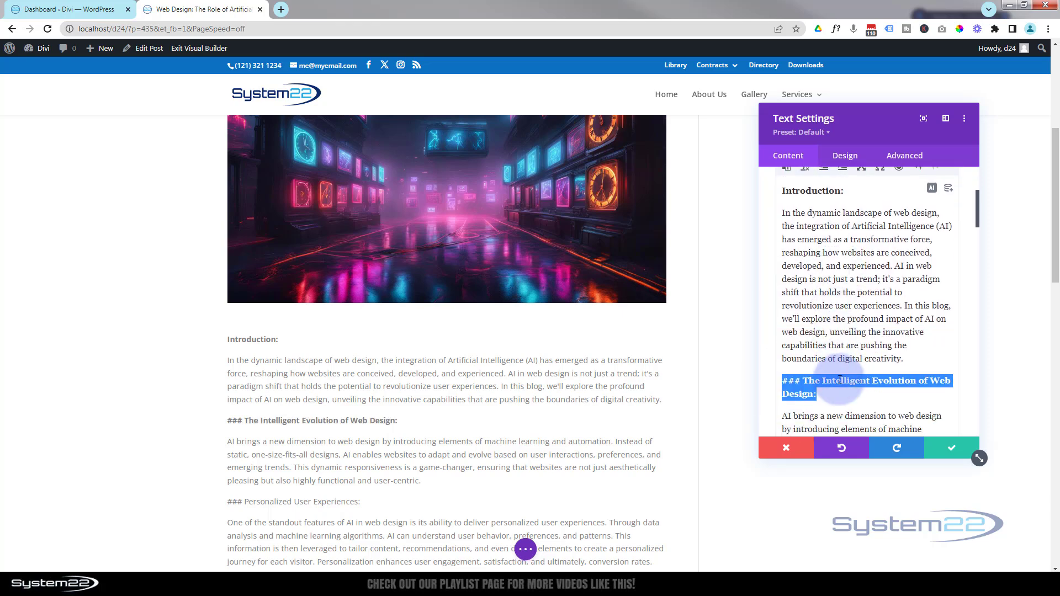
{"action": "triple_click", "coordinate": [839, 336]}
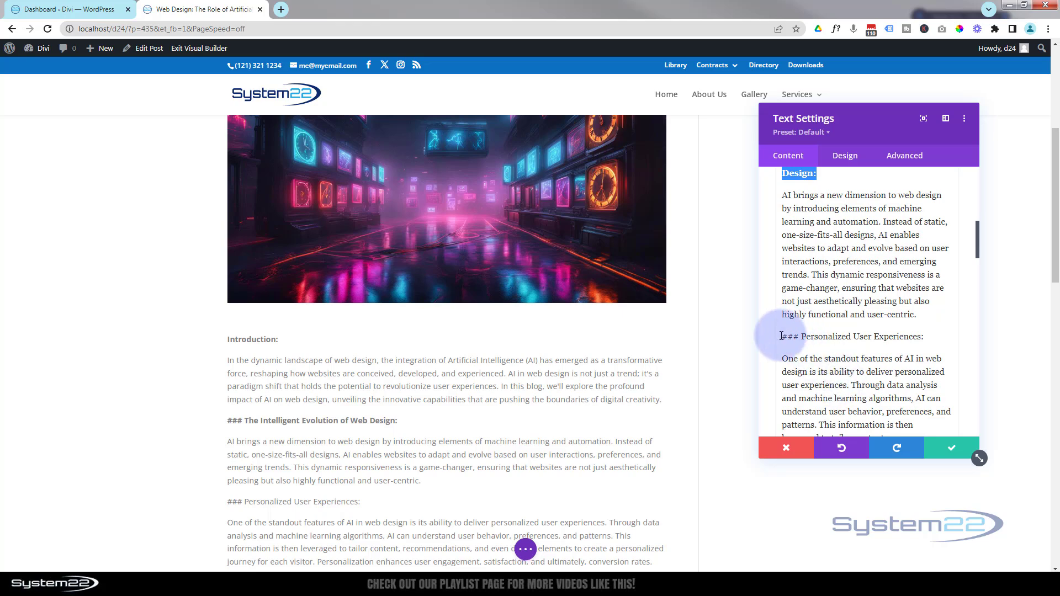
{"action": "key", "text": "ctrl+b"}
{"action": "scroll", "coordinate": [979, 403], "scroll_direction": "down", "scroll_amount": 15}
{"action": "left_click", "coordinate": [981, 407]}
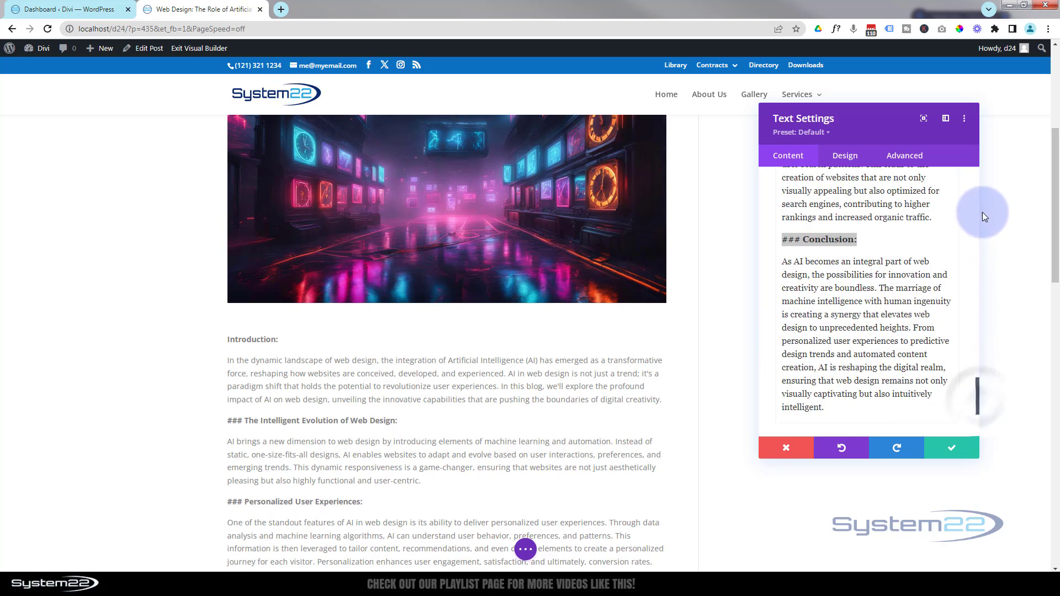
{"action": "left_click", "coordinate": [953, 450]}
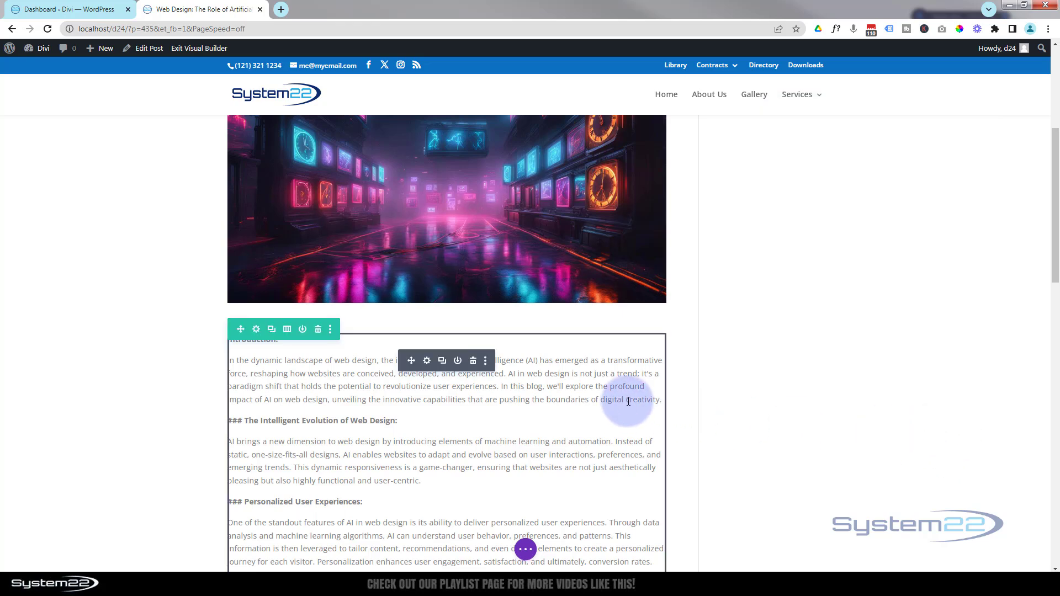
Review the formatted article from the introduction down to the comment form and return to the start of the post.
{"action": "scroll", "coordinate": [749, 375], "scroll_direction": "down", "scroll_amount": 2}
{"action": "scroll", "coordinate": [747, 374], "scroll_direction": "down", "scroll_amount": 4}
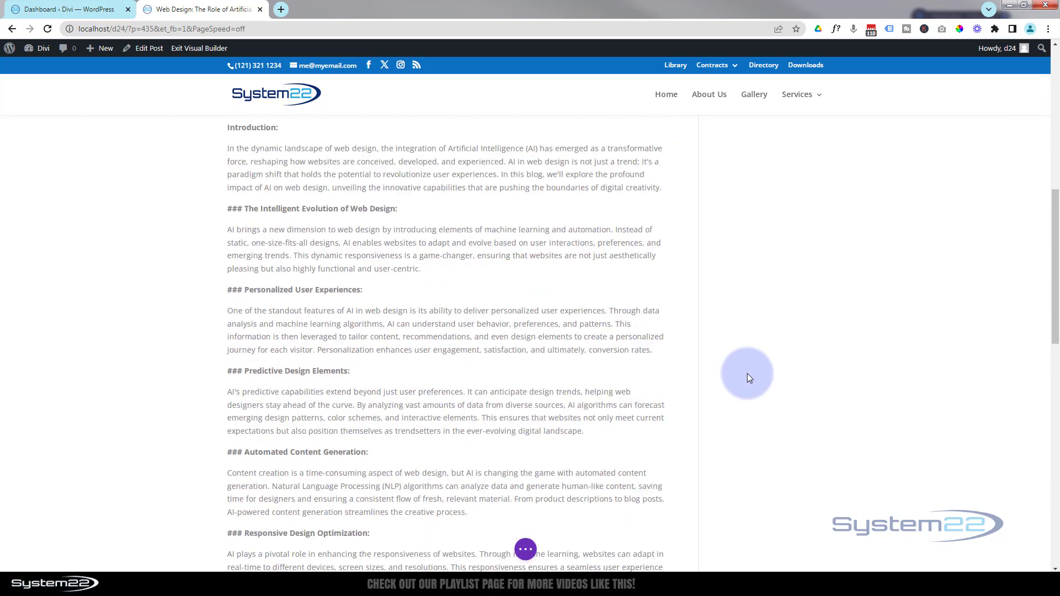
{"action": "scroll", "coordinate": [749, 376], "scroll_direction": "down", "scroll_amount": 7}
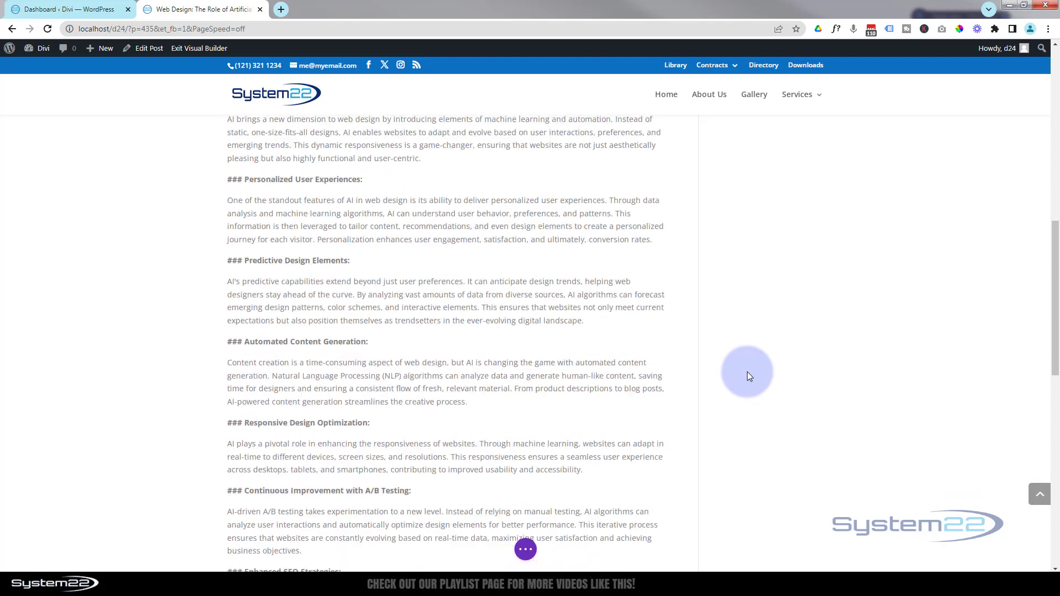
{"action": "scroll", "coordinate": [747, 376], "scroll_direction": "down", "scroll_amount": 1}
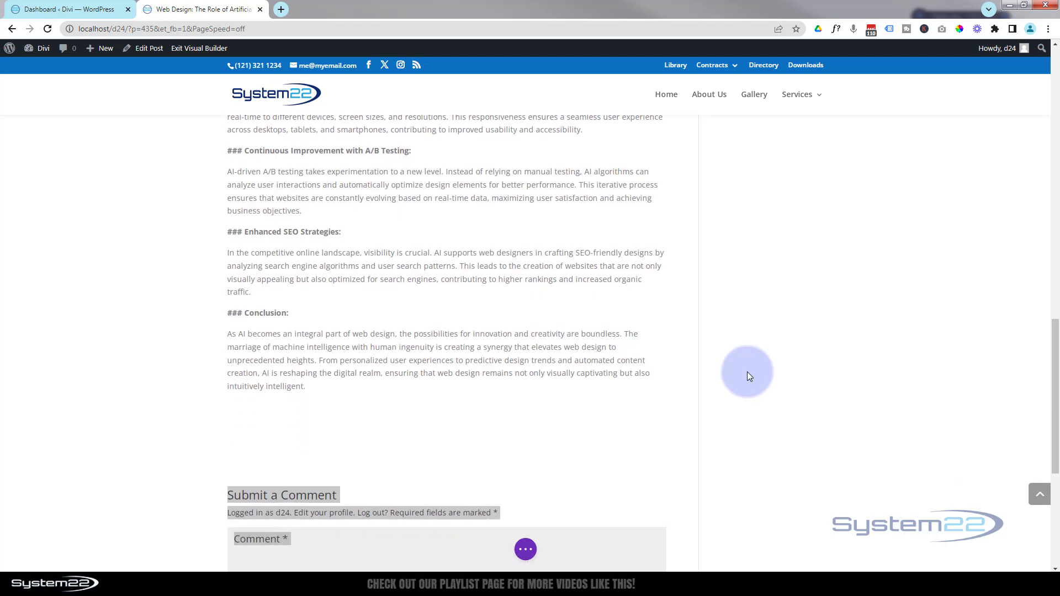
{"action": "scroll", "coordinate": [747, 375], "scroll_direction": "up", "scroll_amount": 5}
{"action": "scroll", "coordinate": [749, 375], "scroll_direction": "up", "scroll_amount": 8}
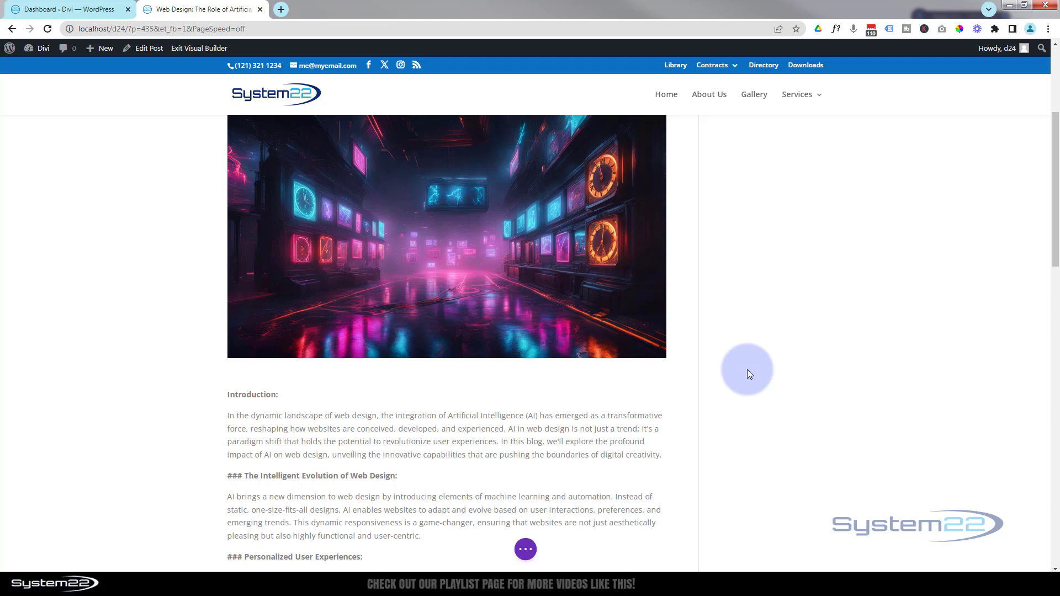
{"action": "scroll", "coordinate": [748, 374], "scroll_direction": "down", "scroll_amount": 2}
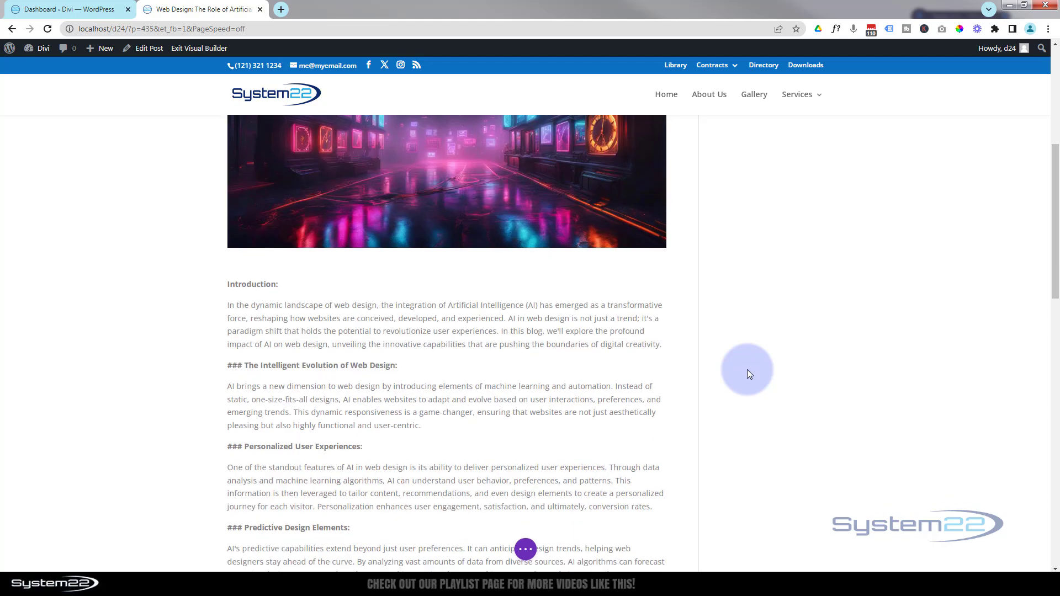
{"action": "scroll", "coordinate": [748, 370], "scroll_direction": "down", "scroll_amount": 8}
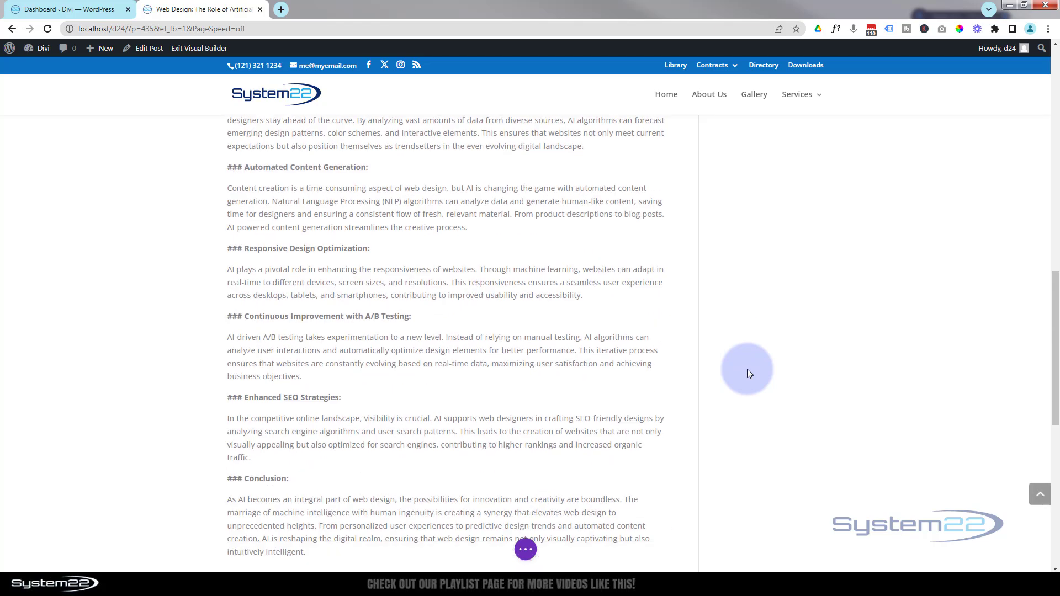
{"action": "scroll", "coordinate": [747, 374], "scroll_direction": "down", "scroll_amount": 8}
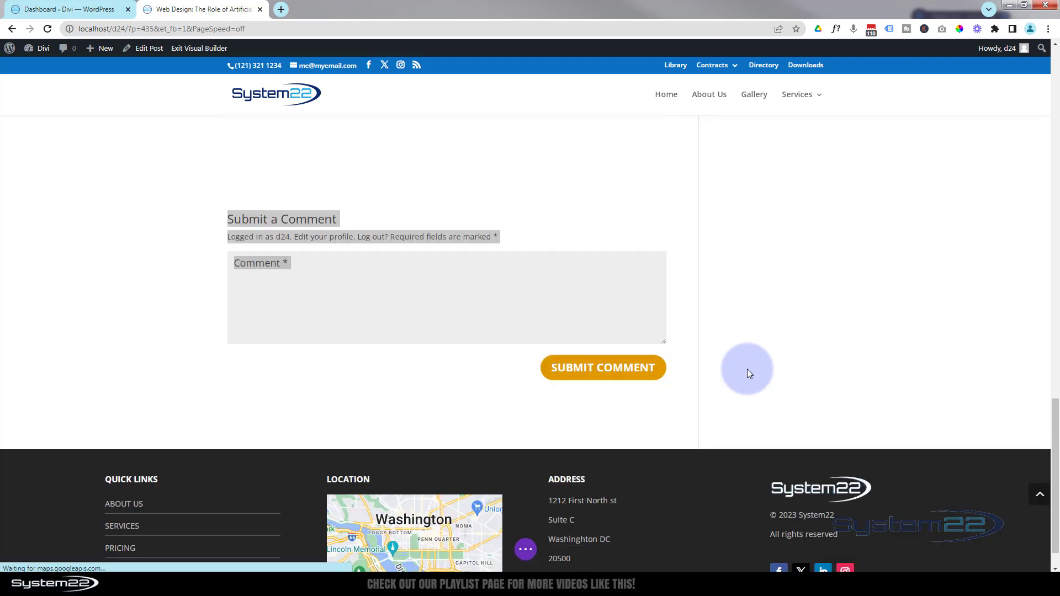
{"action": "left_click", "coordinate": [359, 191]}
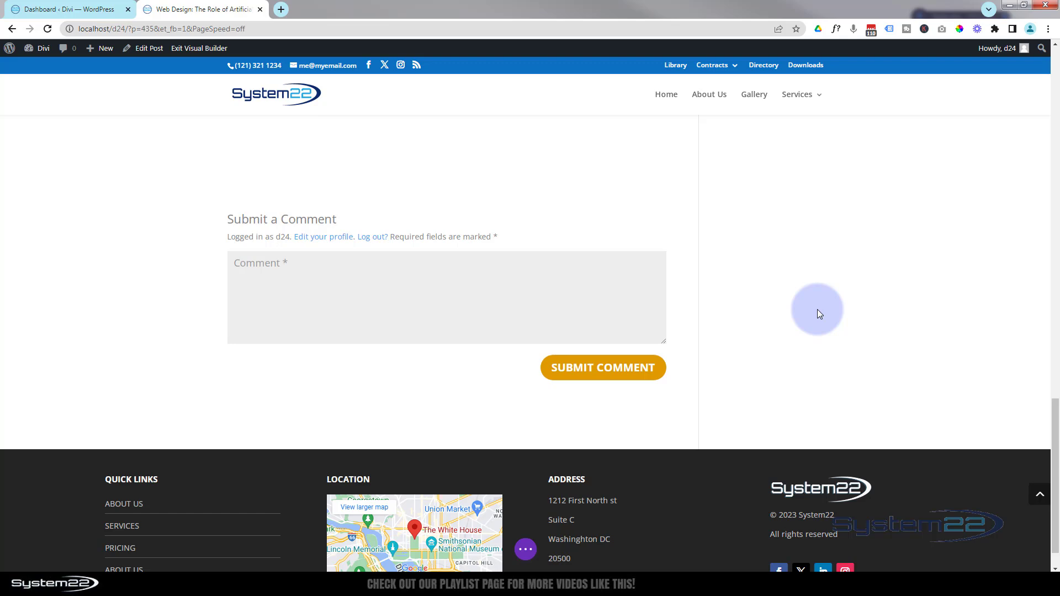
{"action": "left_click_drag", "start_coordinate": [1054, 438], "coordinate": [1034, 83]}
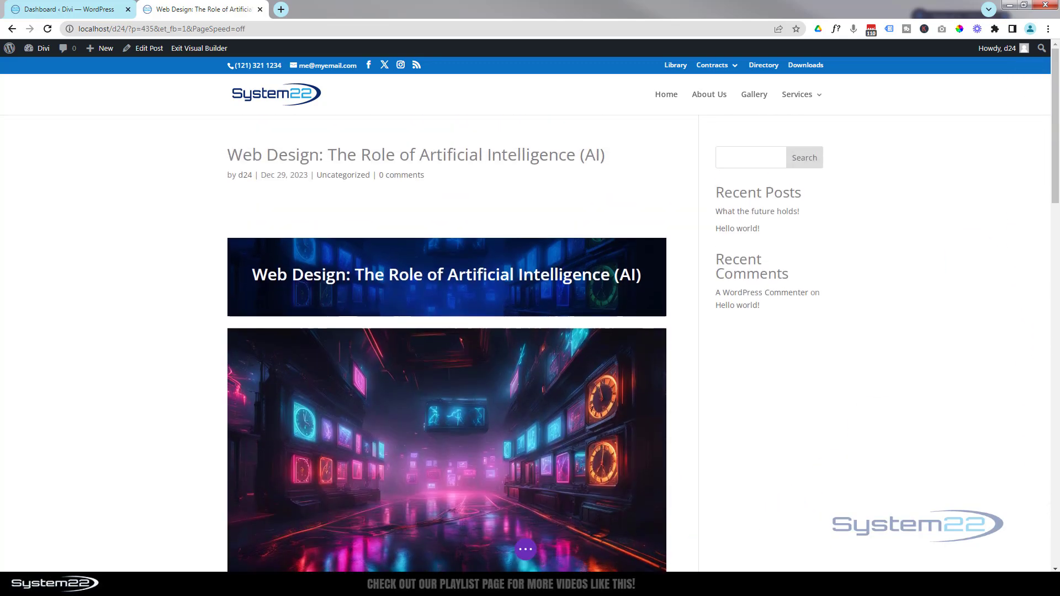
Save the post as a draft and exit the Visual Builder.
{"action": "left_click", "coordinate": [526, 549]}
{"action": "left_click", "coordinate": [979, 551]}
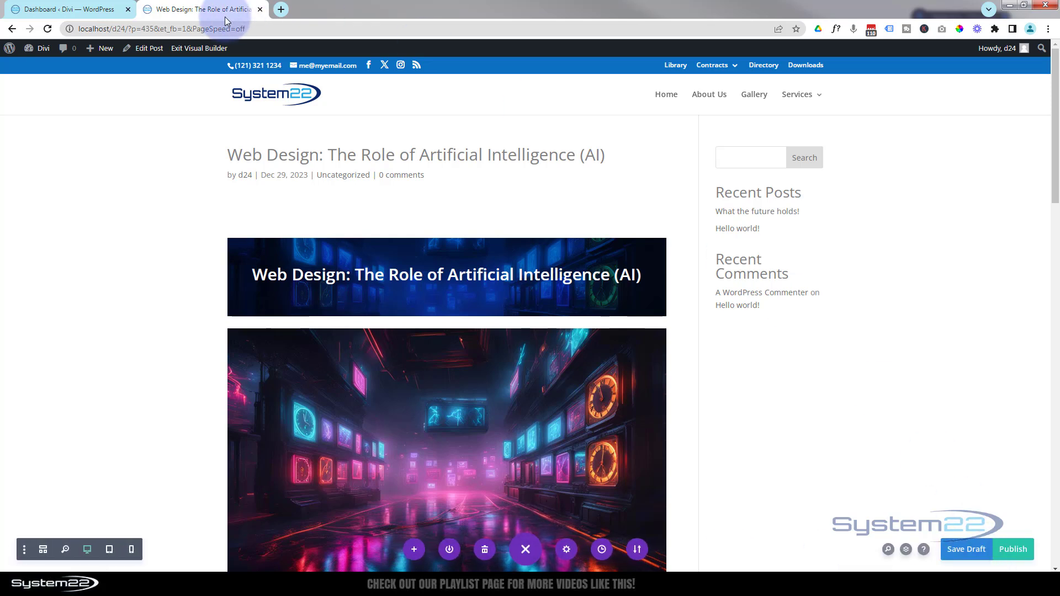
{"action": "left_click", "coordinate": [212, 49]}
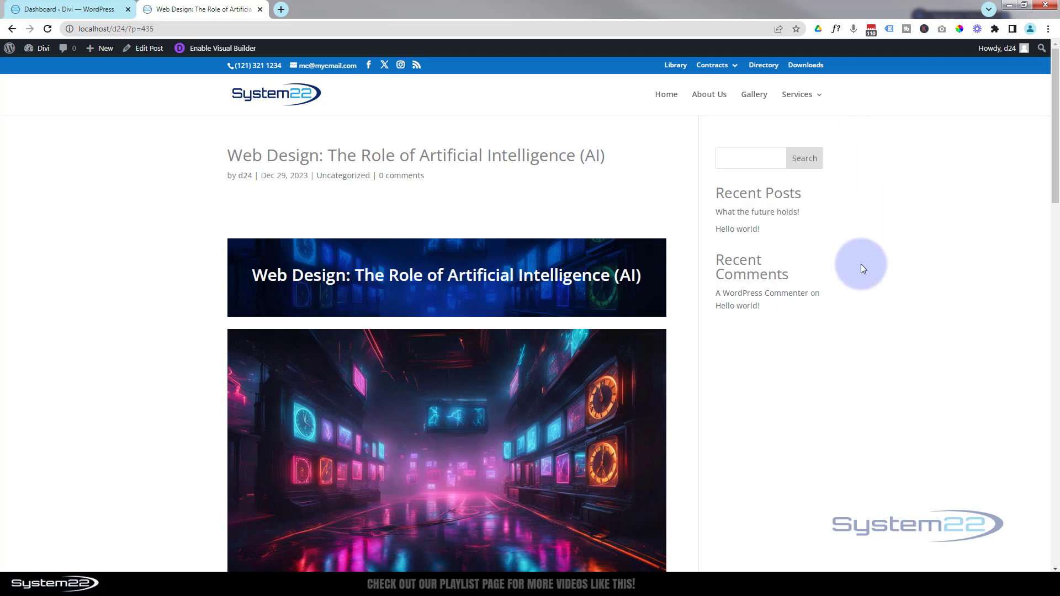
Check the saved post on the front end and open it in the WordPress post editor.
{"action": "scroll", "coordinate": [862, 264], "scroll_direction": "down", "scroll_amount": 10}
{"action": "scroll", "coordinate": [863, 263], "scroll_direction": "down", "scroll_amount": 8}
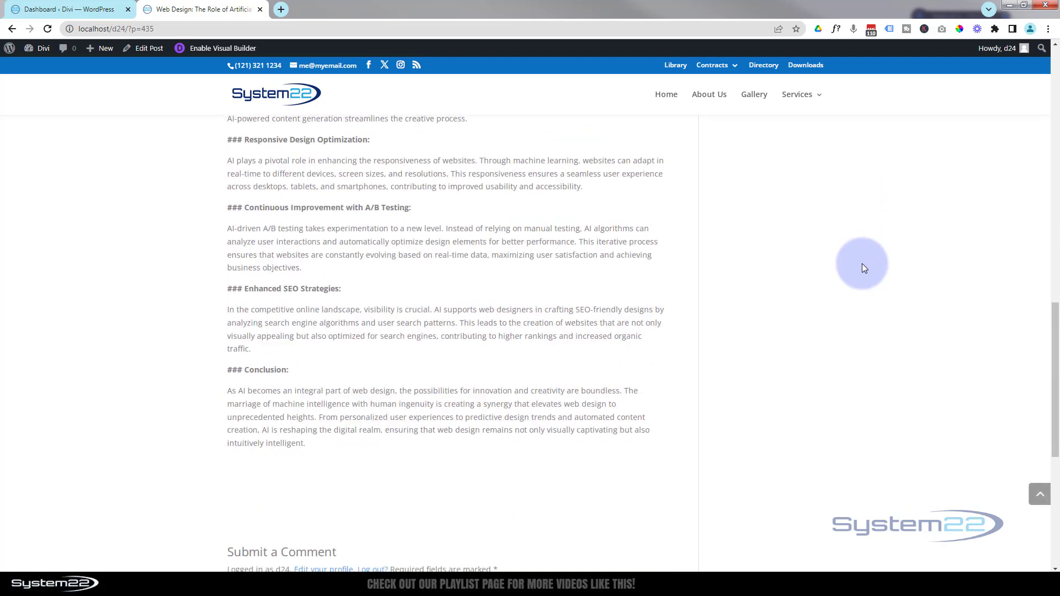
{"action": "scroll", "coordinate": [863, 265], "scroll_direction": "up", "scroll_amount": 15}
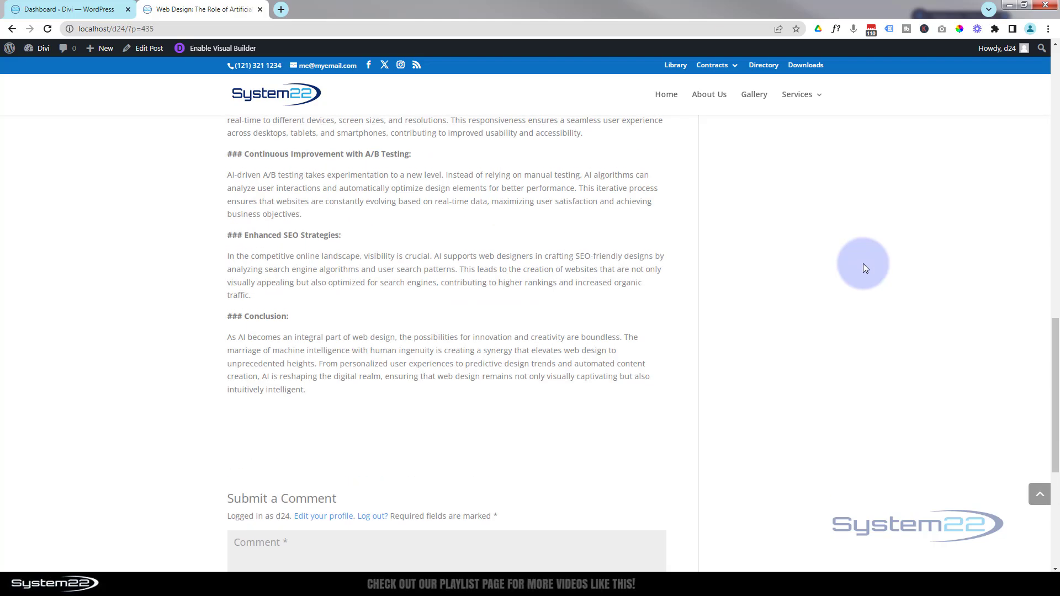
{"action": "scroll", "coordinate": [864, 263], "scroll_direction": "up", "scroll_amount": 5}
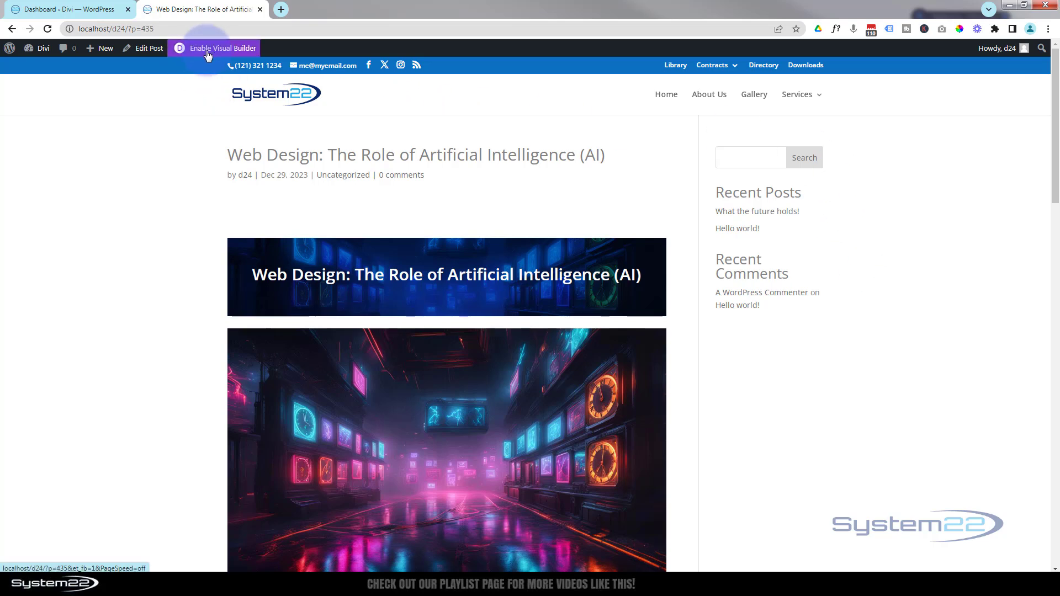
{"action": "left_click", "coordinate": [144, 49]}
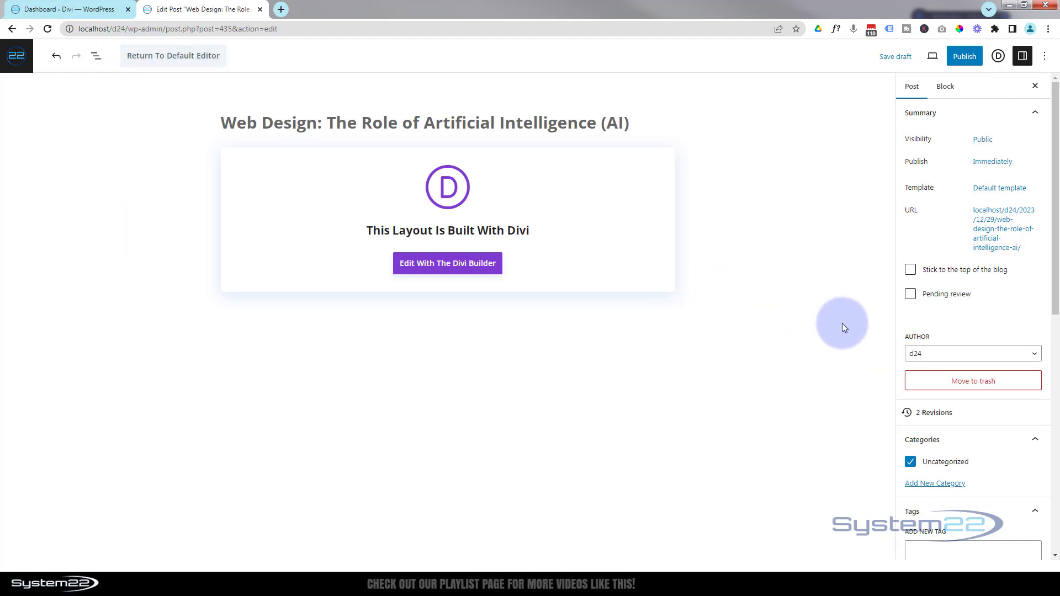
In the Divi page settings, set the page layout to No Sidebar and the post title to Hide.
{"action": "scroll", "coordinate": [1039, 342], "scroll_direction": "down", "scroll_amount": 10}
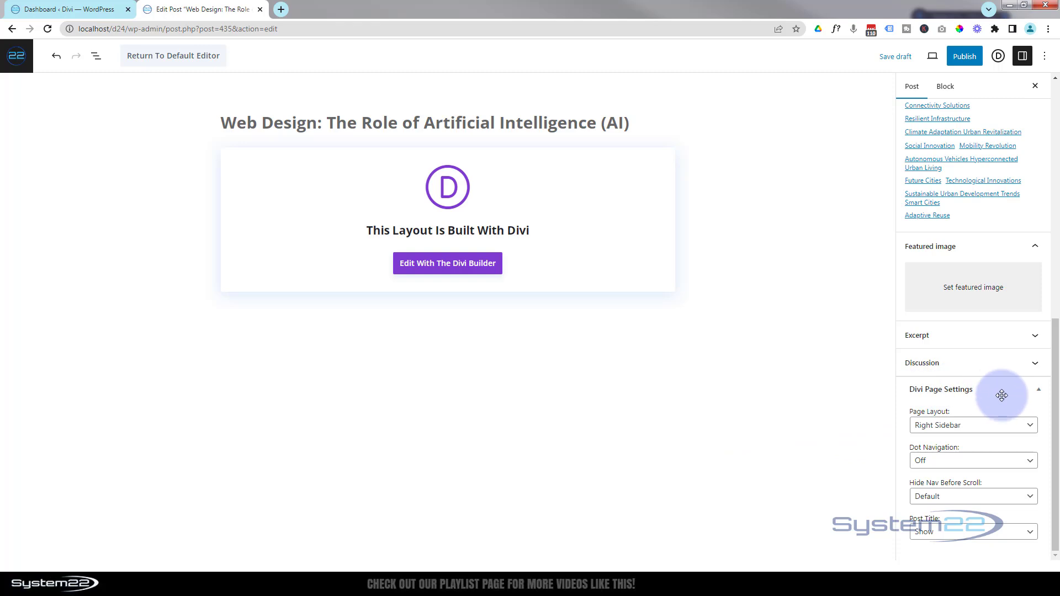
{"action": "left_click", "coordinate": [1039, 393]}
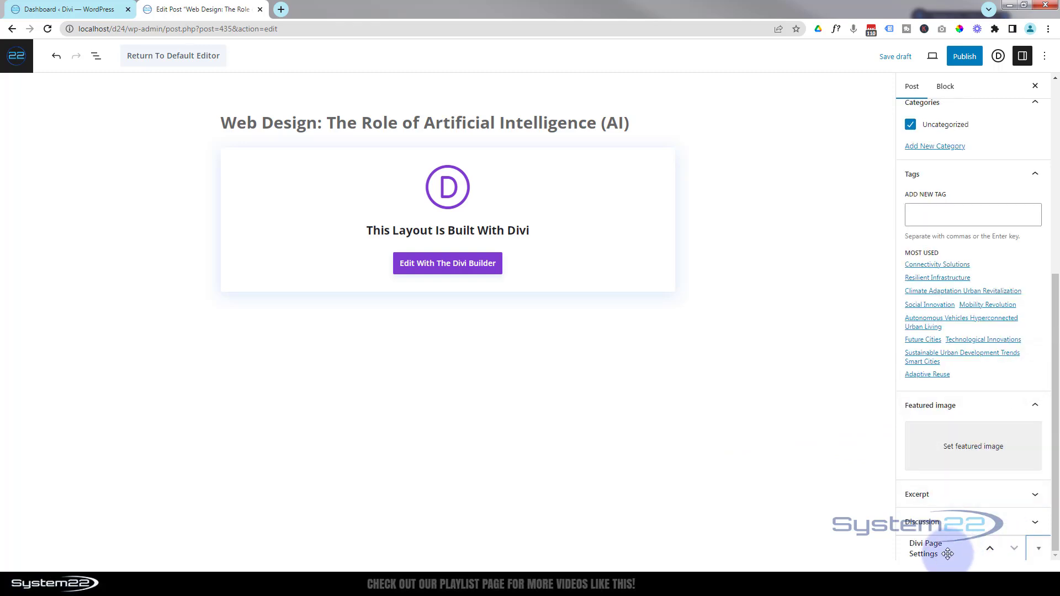
{"action": "left_click", "coordinate": [1039, 551]}
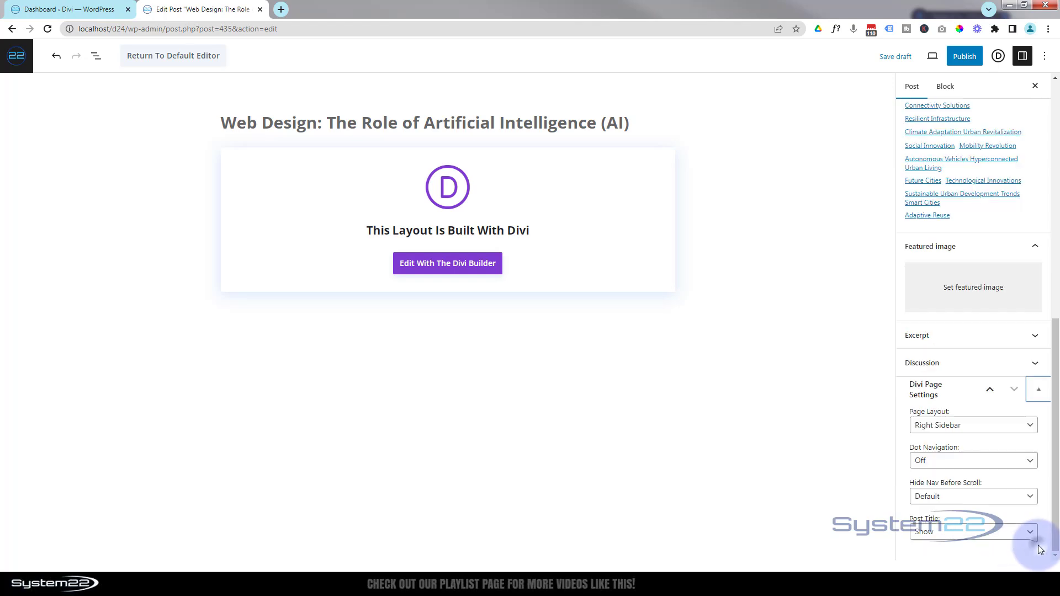
{"action": "left_click", "coordinate": [961, 425]}
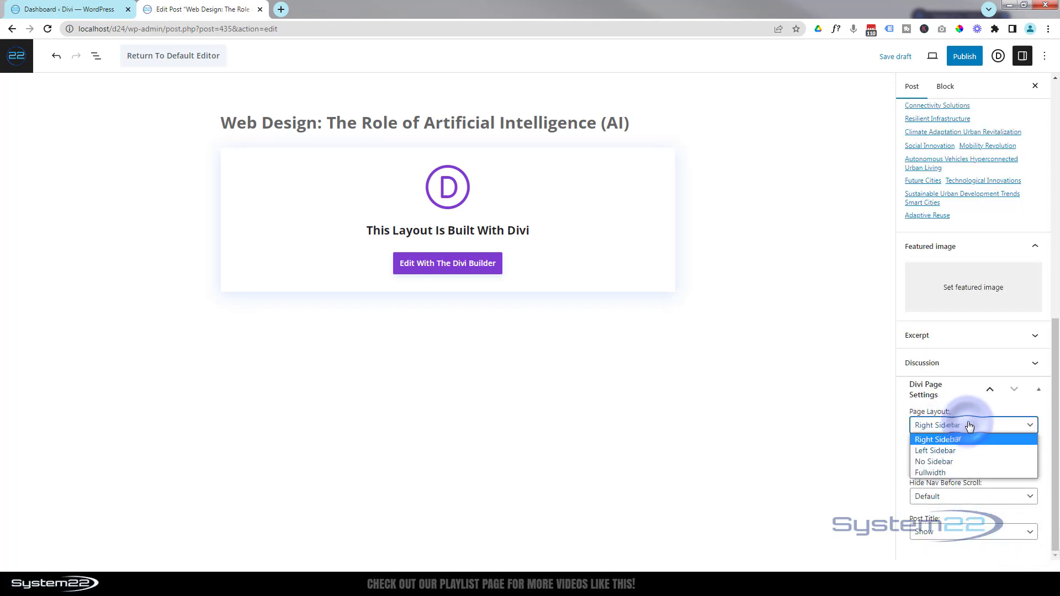
{"action": "left_click", "coordinate": [943, 462]}
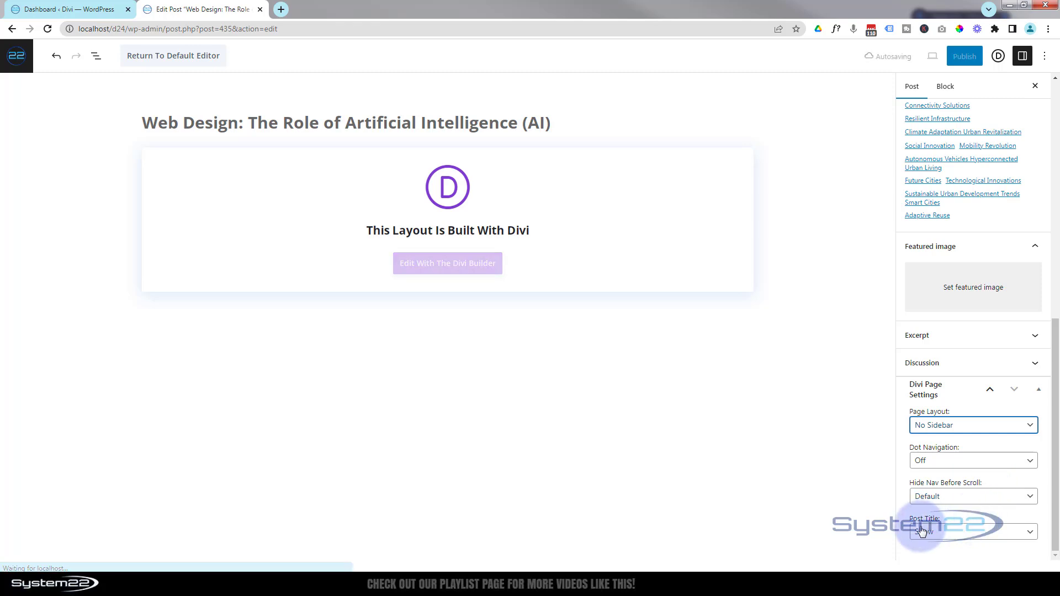
{"action": "left_click", "coordinate": [958, 532]}
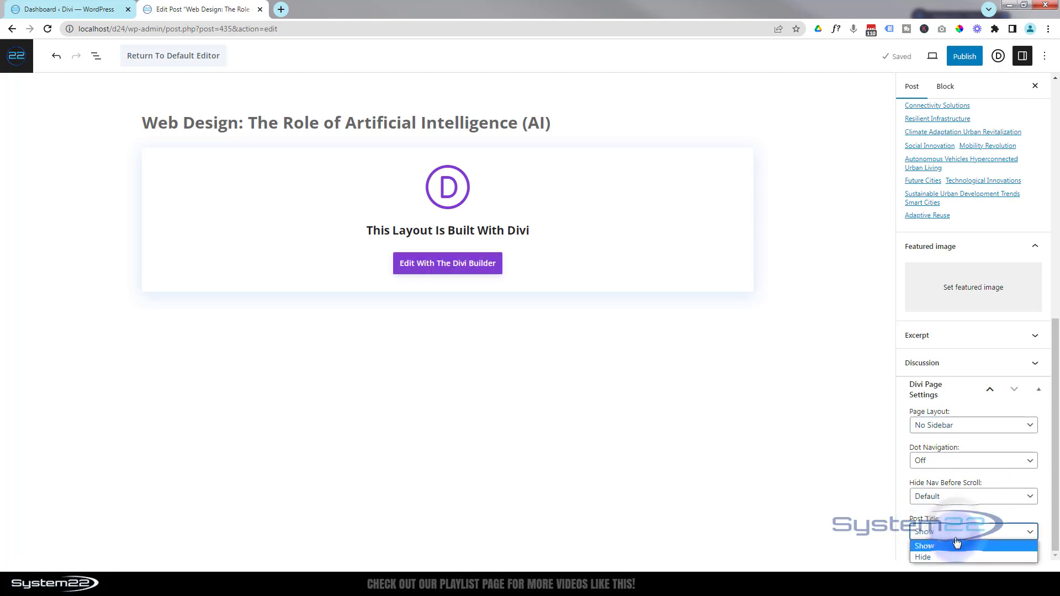
{"action": "left_click", "coordinate": [938, 557]}
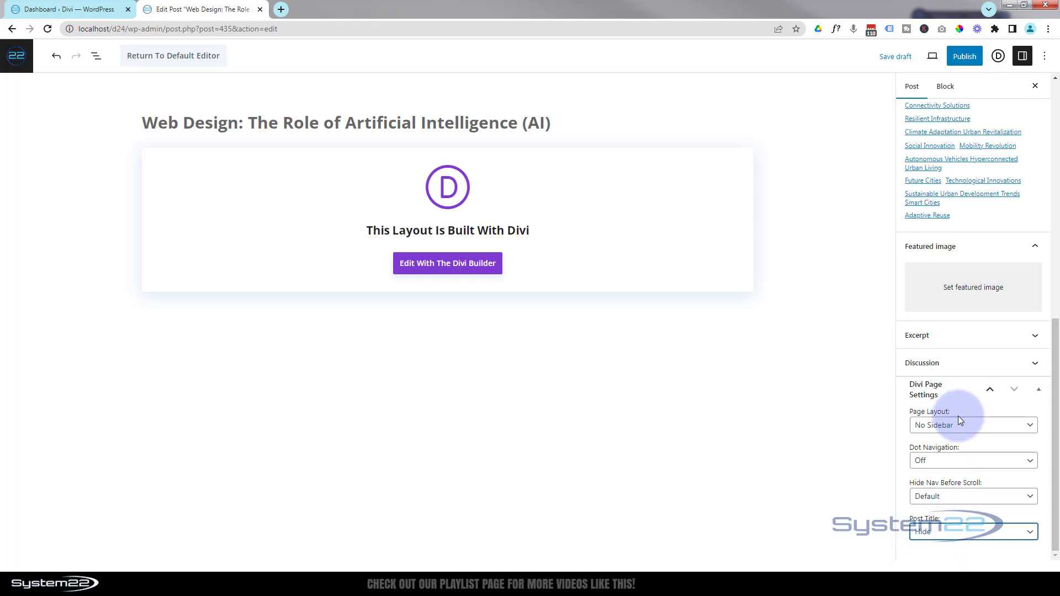
In the post's Discussion settings, switch off Allow comments and turn it back on.
{"action": "scroll", "coordinate": [959, 417], "scroll_direction": "up", "scroll_amount": 1}
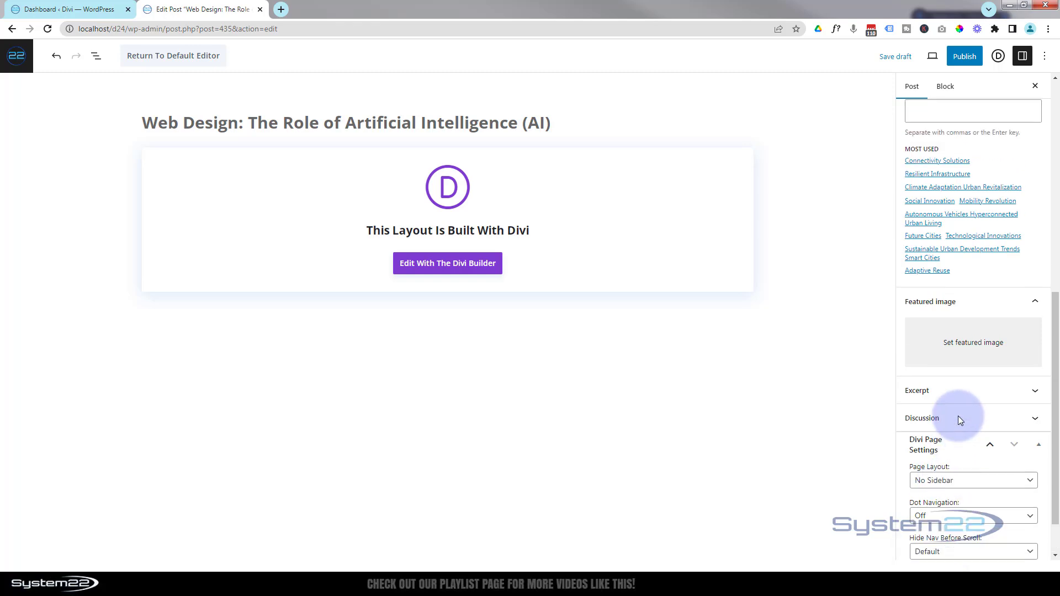
{"action": "left_click", "coordinate": [1036, 421]}
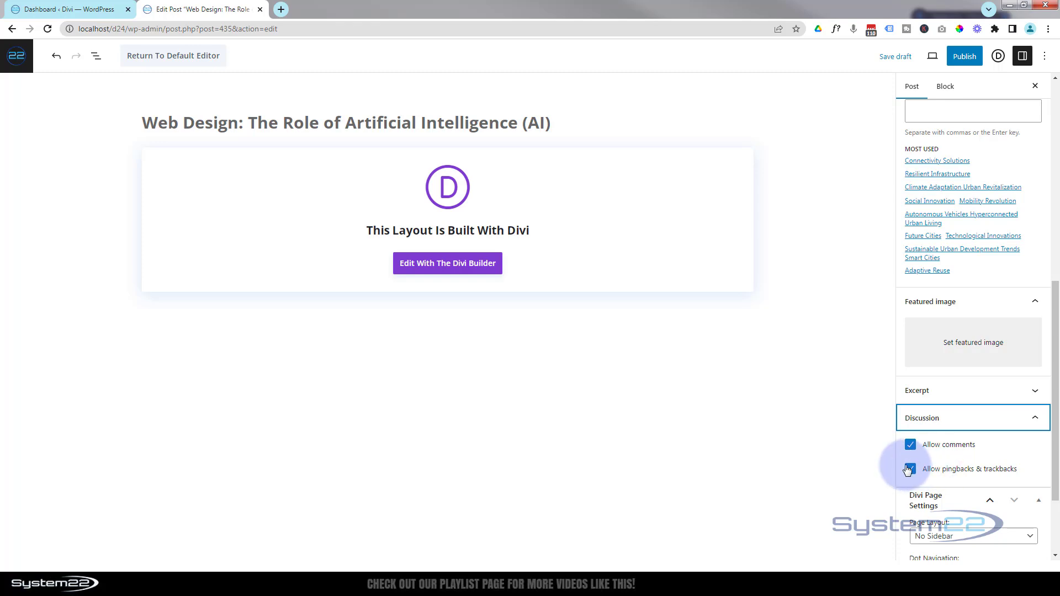
{"action": "left_click", "coordinate": [910, 445]}
{"action": "left_click", "coordinate": [911, 470]}
{"action": "left_click", "coordinate": [910, 470]}
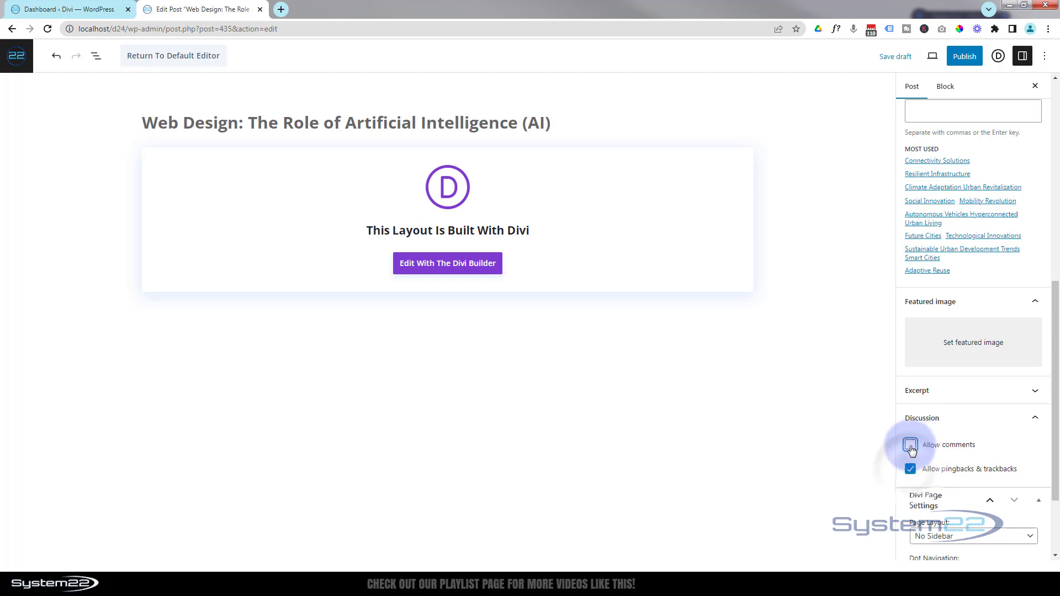
{"action": "left_click", "coordinate": [911, 447]}
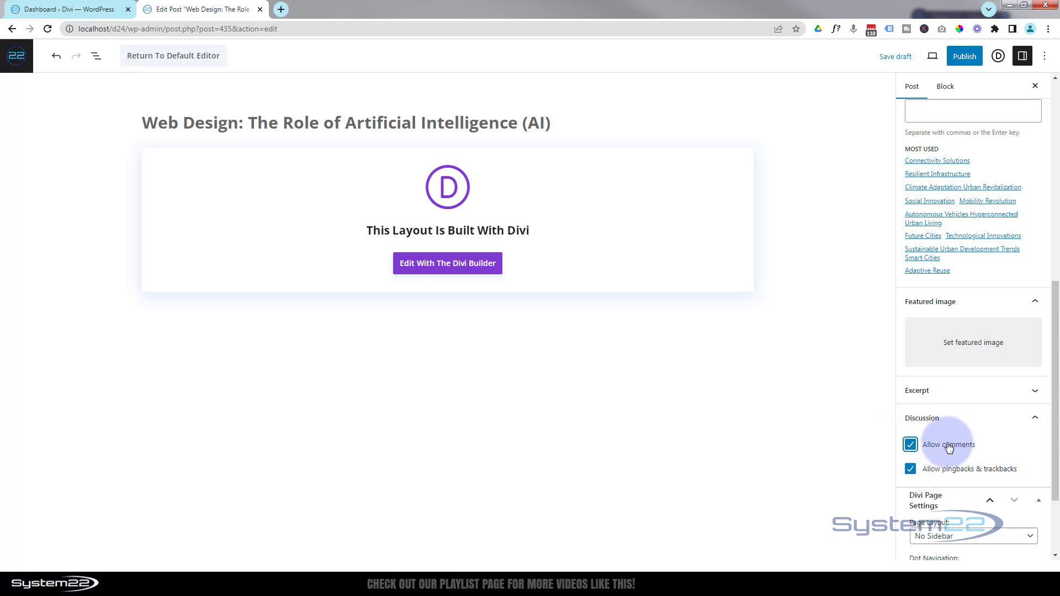
Fill the post's excerpt with the copied article paragraph about AI-driven A/B testing.
{"action": "left_click", "coordinate": [1034, 392]}
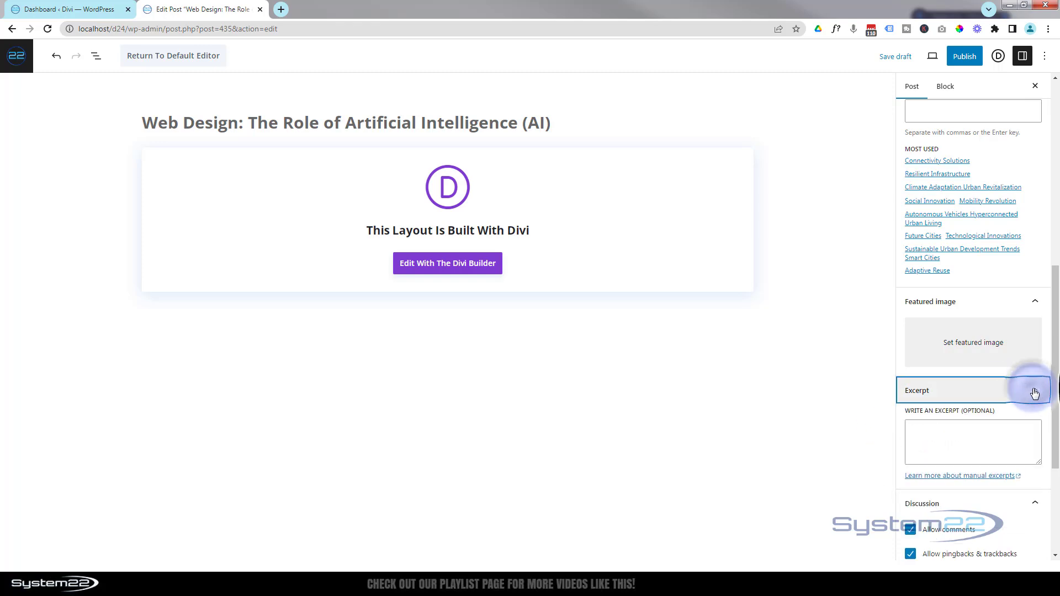
{"action": "left_click", "coordinate": [57, 240]}
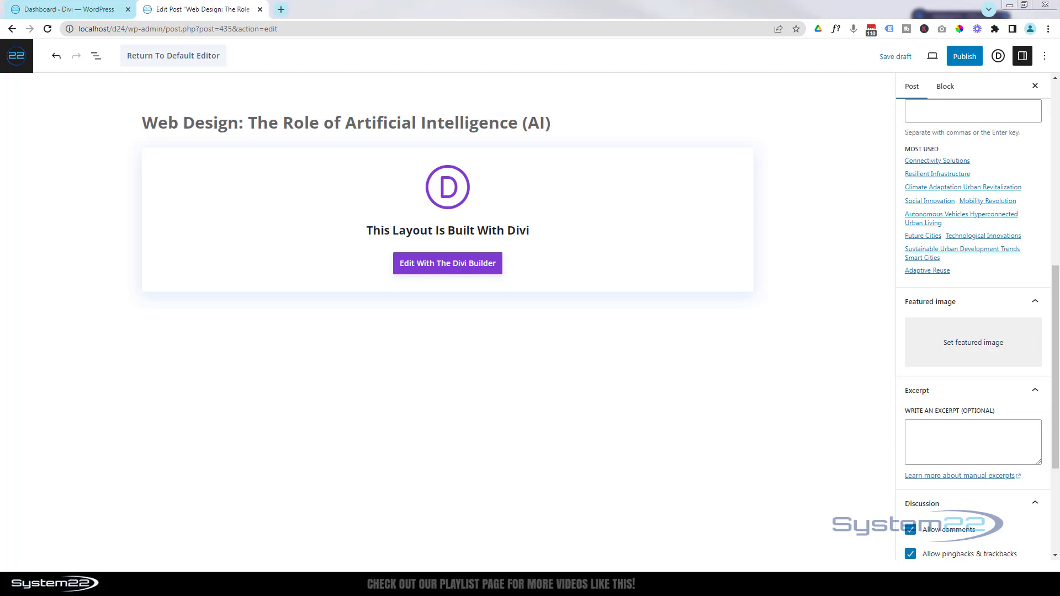
{"action": "key", "text": "alt+Tab"}
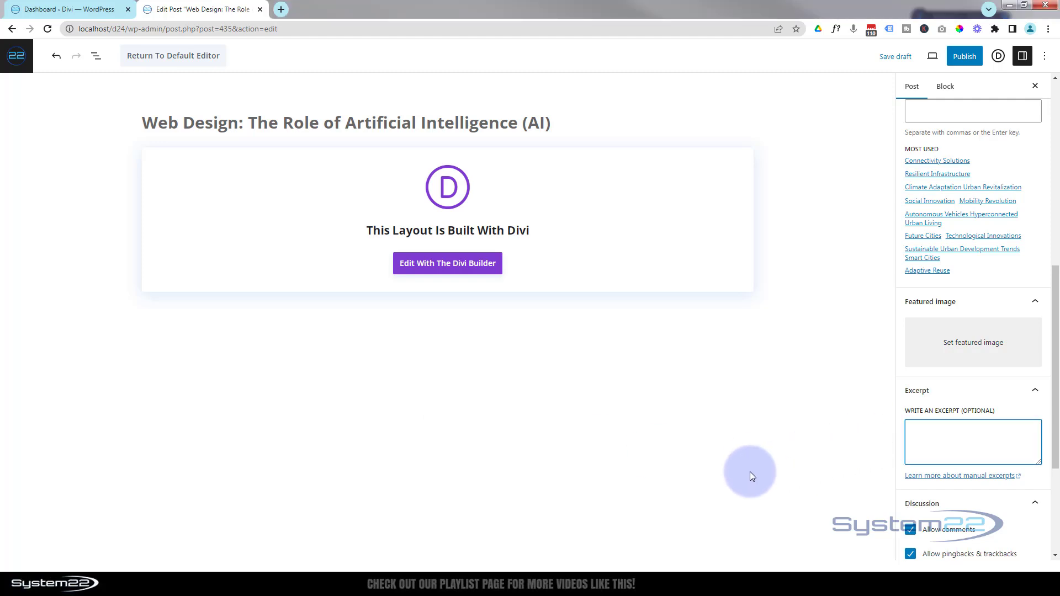
{"action": "key", "text": "ctrl+v"}
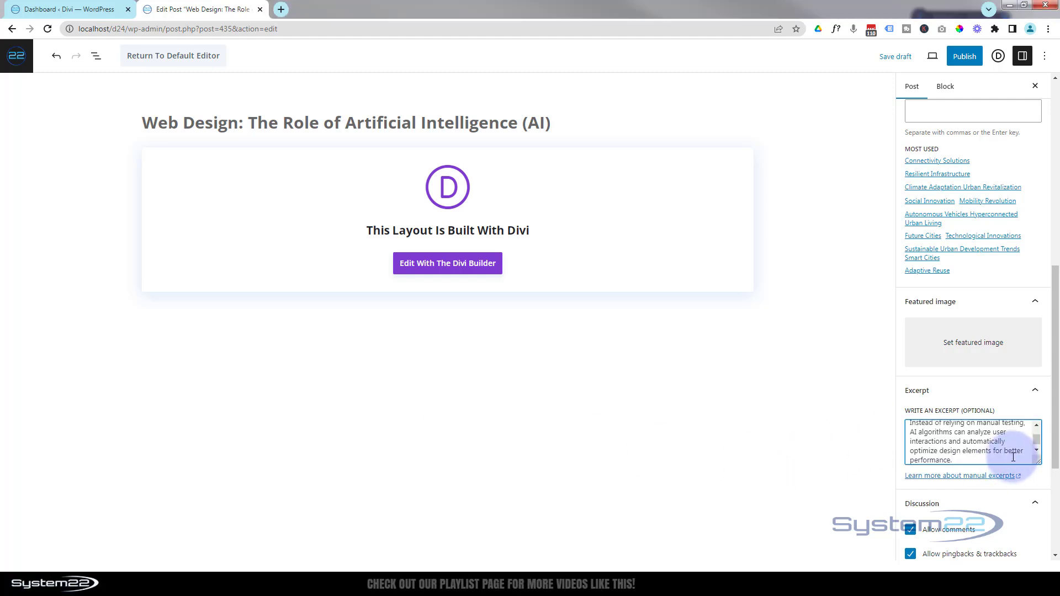
{"action": "scroll", "coordinate": [1008, 445], "scroll_direction": "up", "scroll_amount": 2}
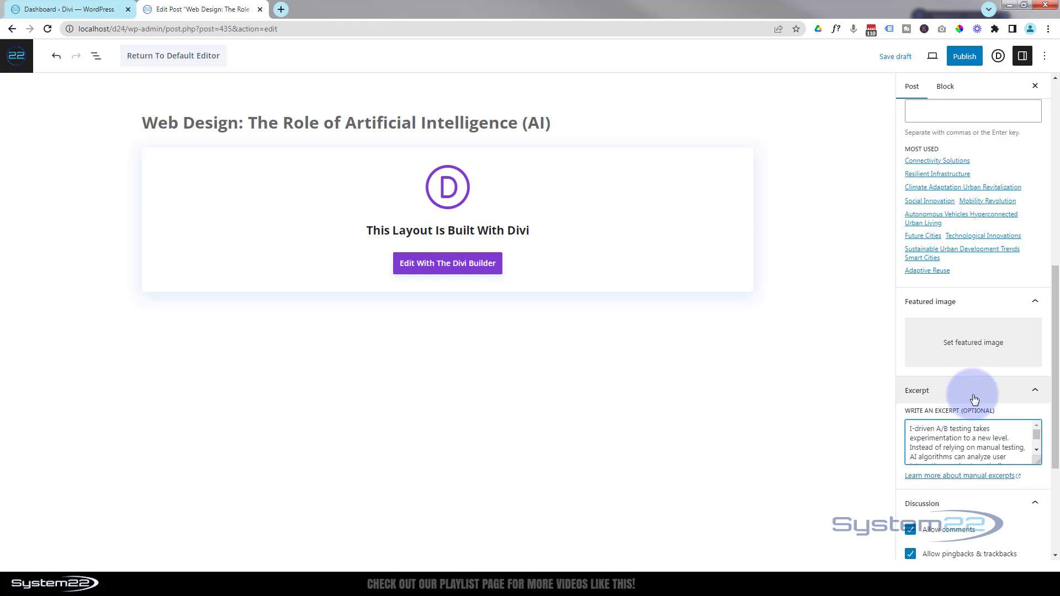
Set the neon room image with clocks and screens, 840F8wAEkdofDAFemVpF-1-gin3i.jpg, as the post's featured image.
{"action": "left_click", "coordinate": [969, 349]}
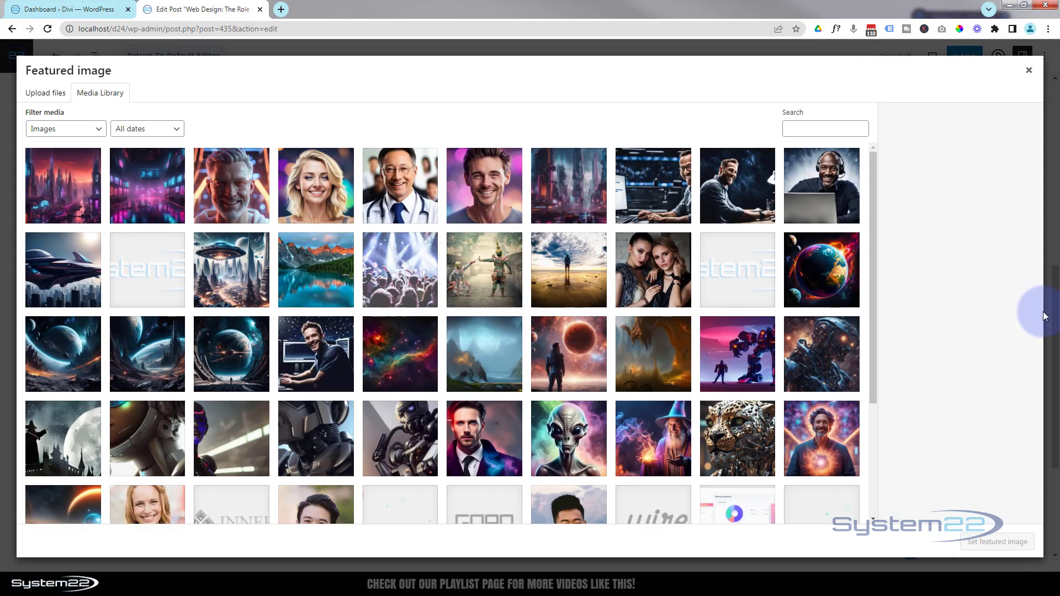
{"action": "left_click", "coordinate": [134, 189]}
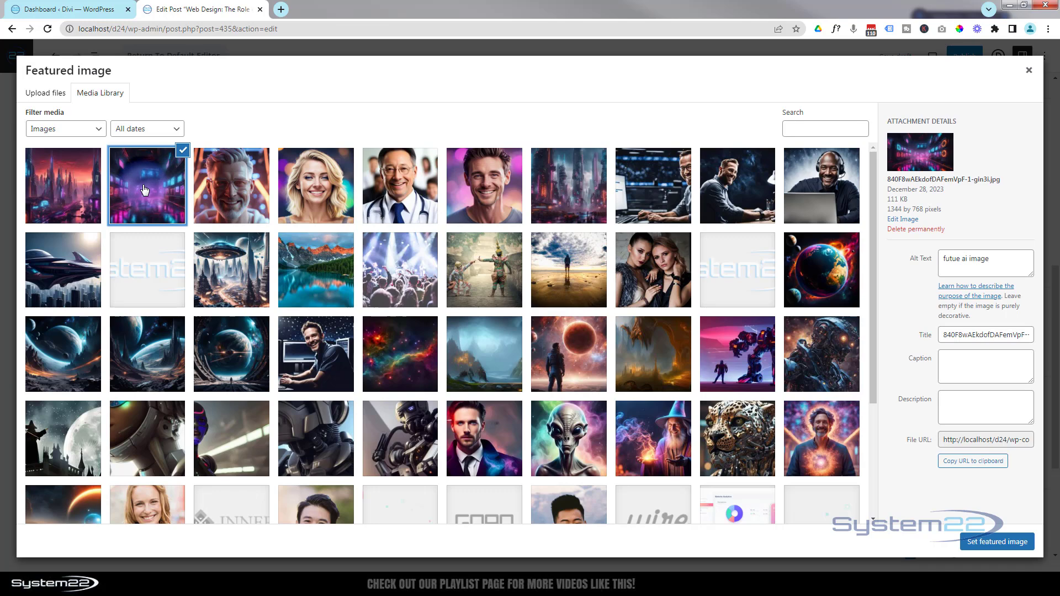
{"action": "left_click", "coordinate": [985, 544]}
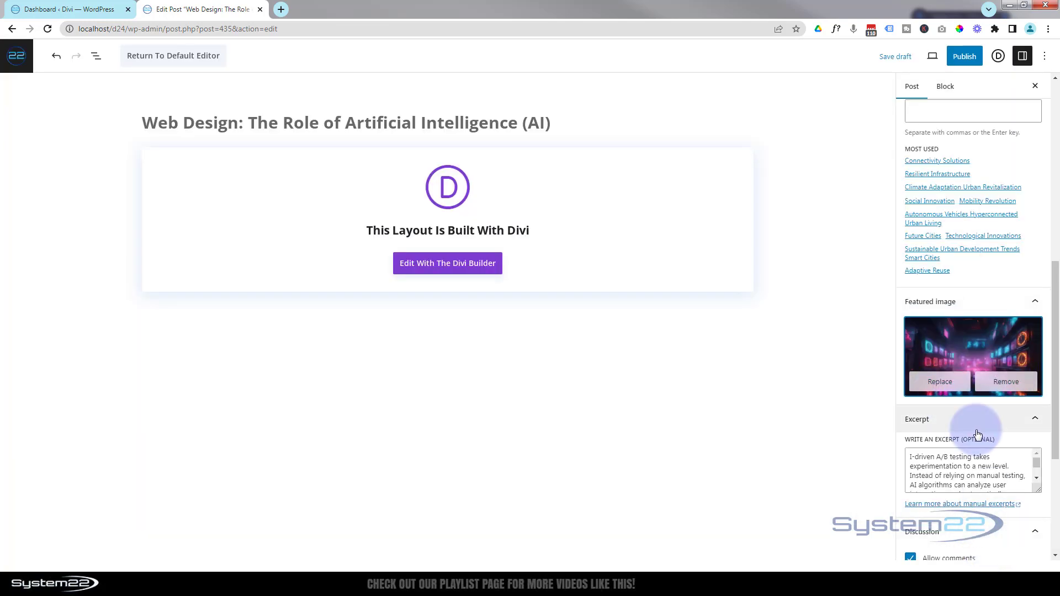
Add the prepared AI web design tags to the post, including AI in Web Design, Personalized User Experiences, Predictive Design Elements and Future of Web Design.
{"action": "scroll", "coordinate": [970, 426], "scroll_direction": "up", "scroll_amount": 2}
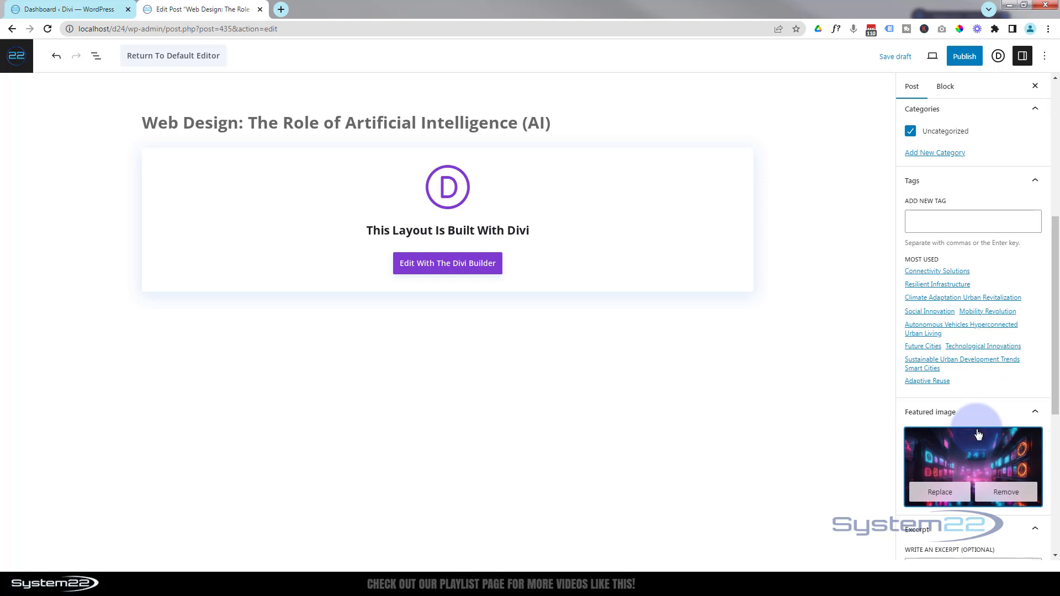
{"action": "scroll", "coordinate": [978, 435], "scroll_direction": "up", "scroll_amount": 2}
{"action": "left_click", "coordinate": [931, 329]}
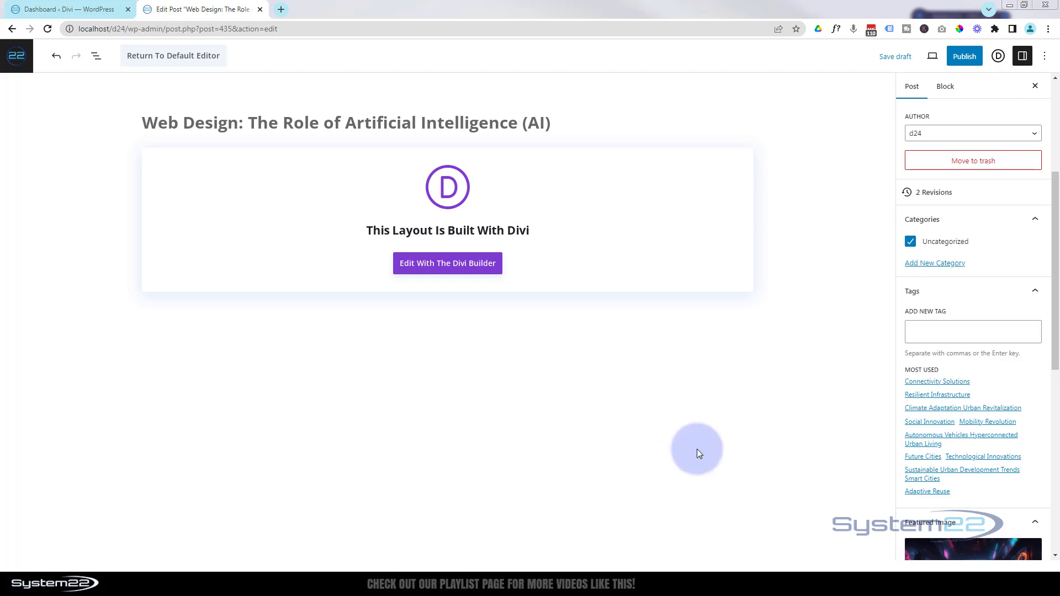
{"action": "left_click", "coordinate": [972, 332]}
{"action": "type", "text": "AI in Web Design, Personalized User Experiences, Predictive Design Elements, Automated Content Generation, Responsive Design Optimization, A/B Testing with AI, Enhanced SEO Strategies, Intelligent Web Design, Machine Learning in Web Development, Future of Web Design"}
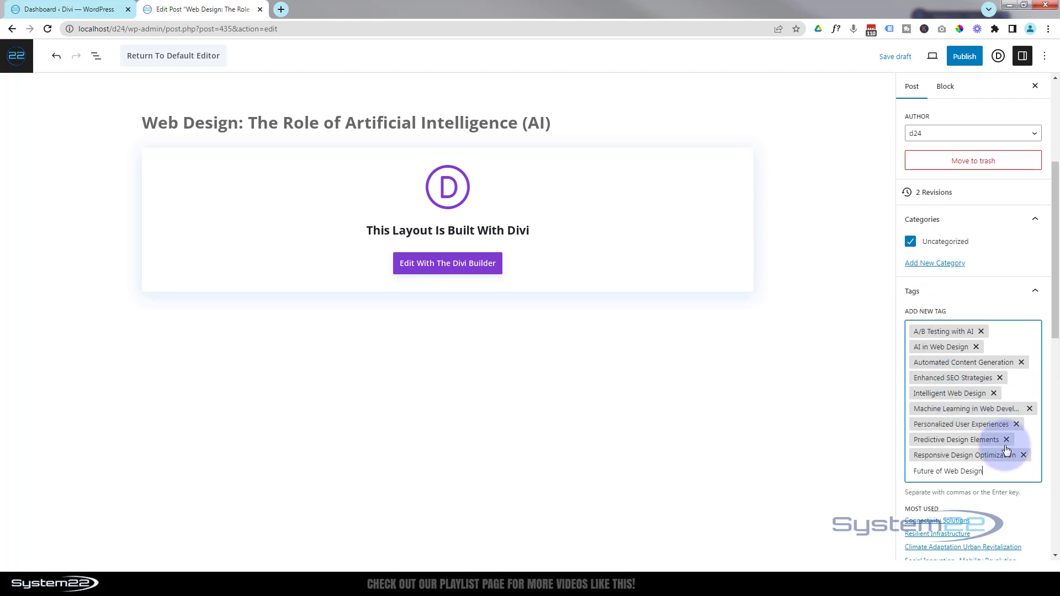
Create a Future Tech category for the post and deselect the Uncategorized category.
{"action": "scroll", "coordinate": [1000, 442], "scroll_direction": "up", "scroll_amount": 2}
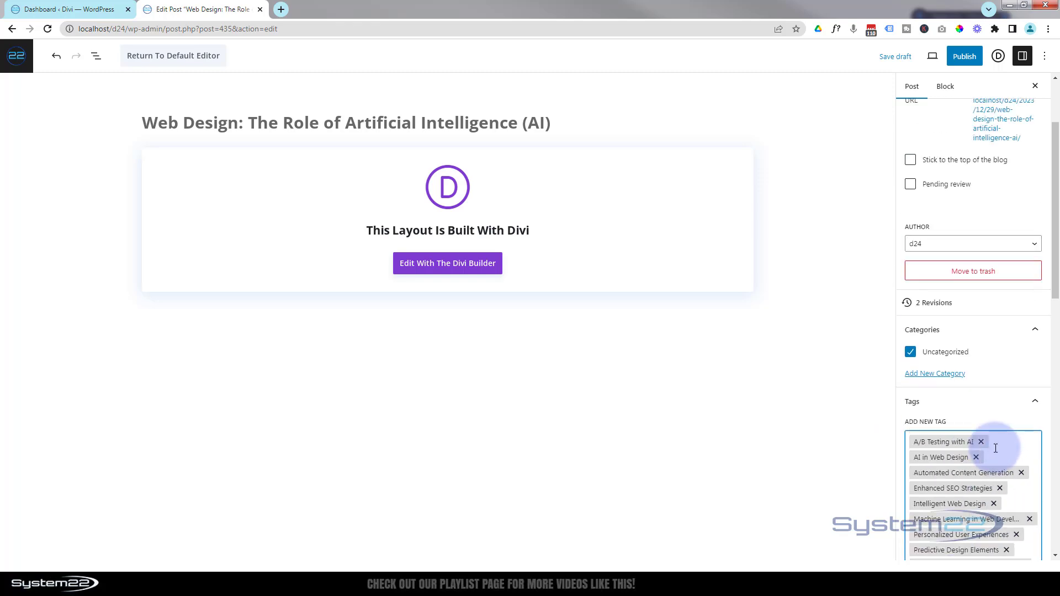
{"action": "scroll", "coordinate": [997, 449], "scroll_direction": "up", "scroll_amount": 2}
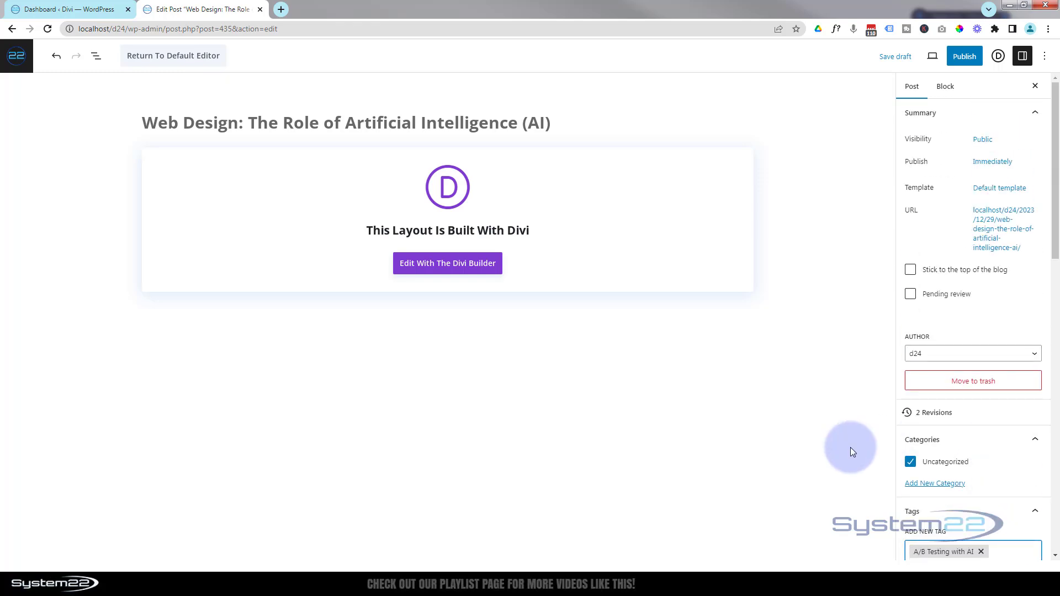
{"action": "scroll", "coordinate": [992, 457], "scroll_direction": "down", "scroll_amount": 2}
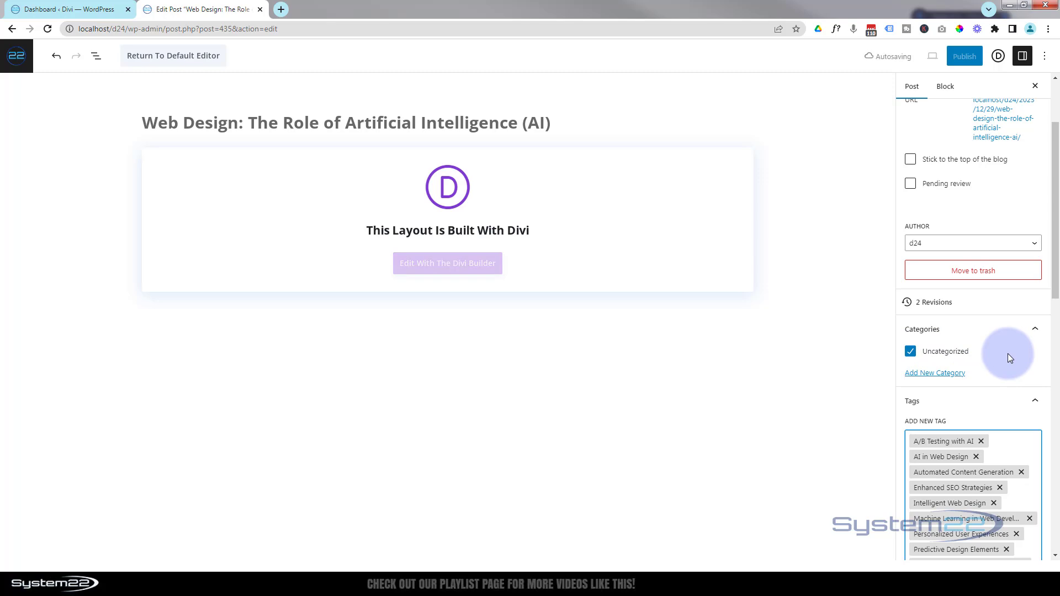
{"action": "left_click", "coordinate": [937, 374]}
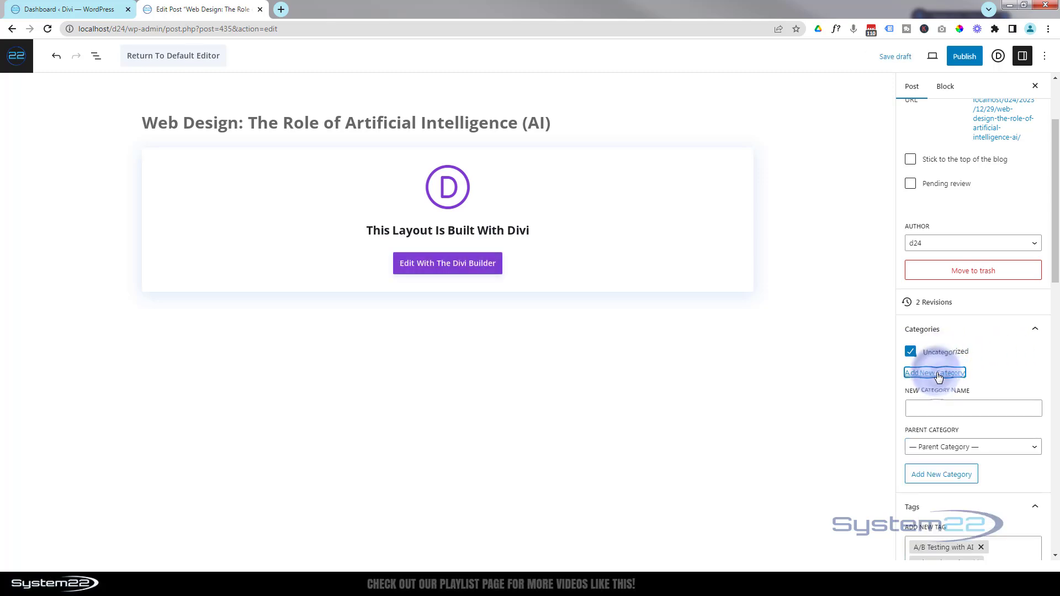
{"action": "left_click", "coordinate": [923, 410]}
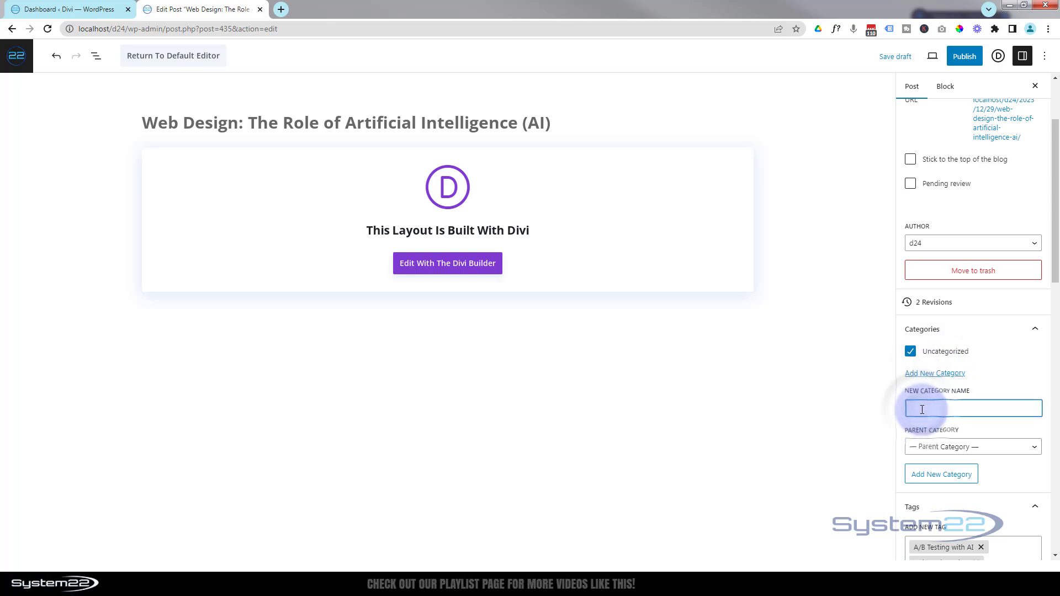
{"action": "type", "text": "Future Tech"}
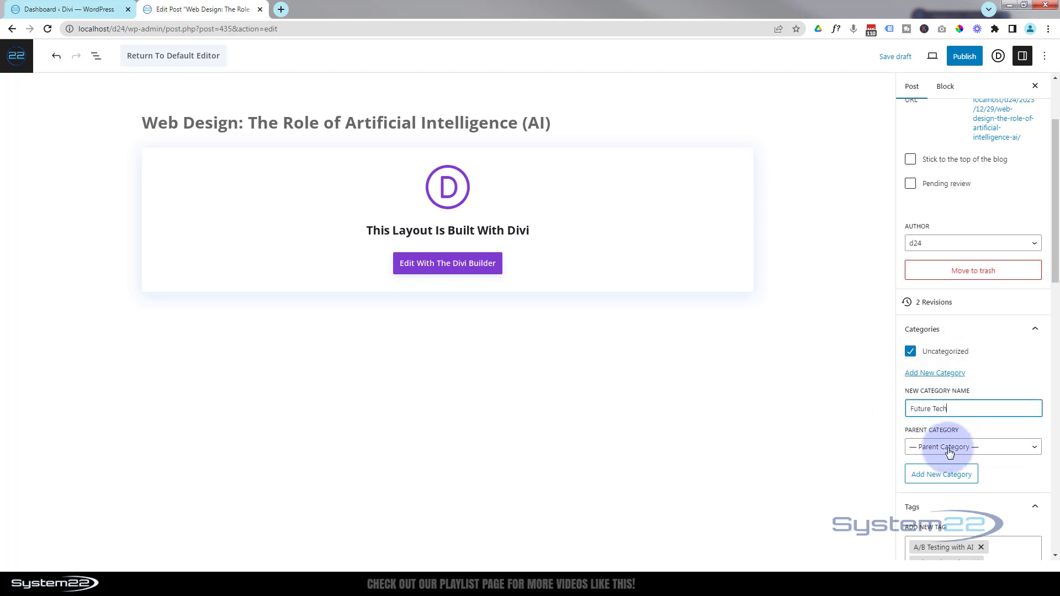
{"action": "left_click", "coordinate": [944, 480]}
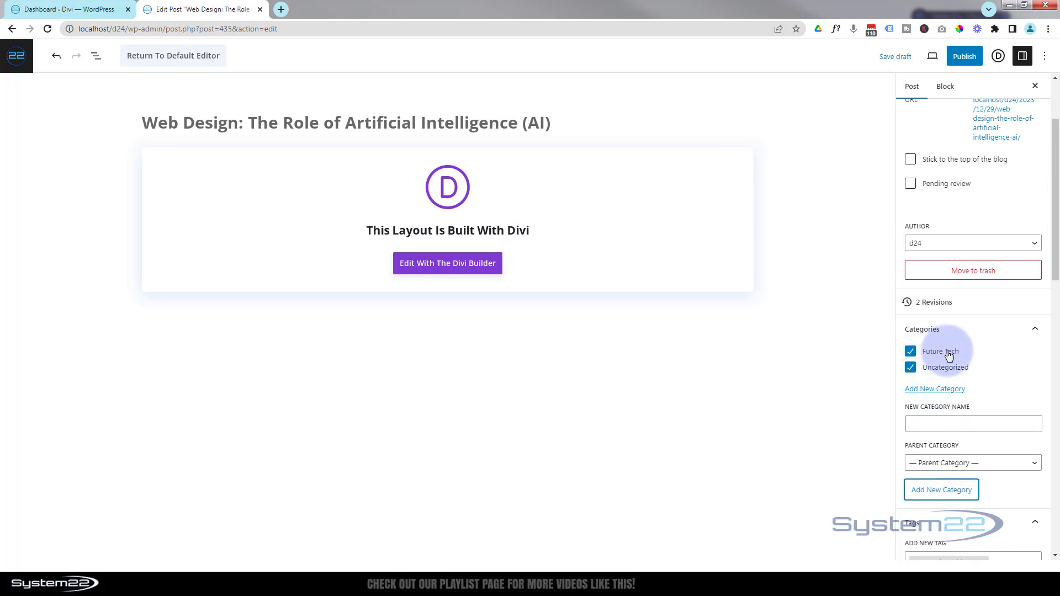
{"action": "left_click", "coordinate": [911, 367]}
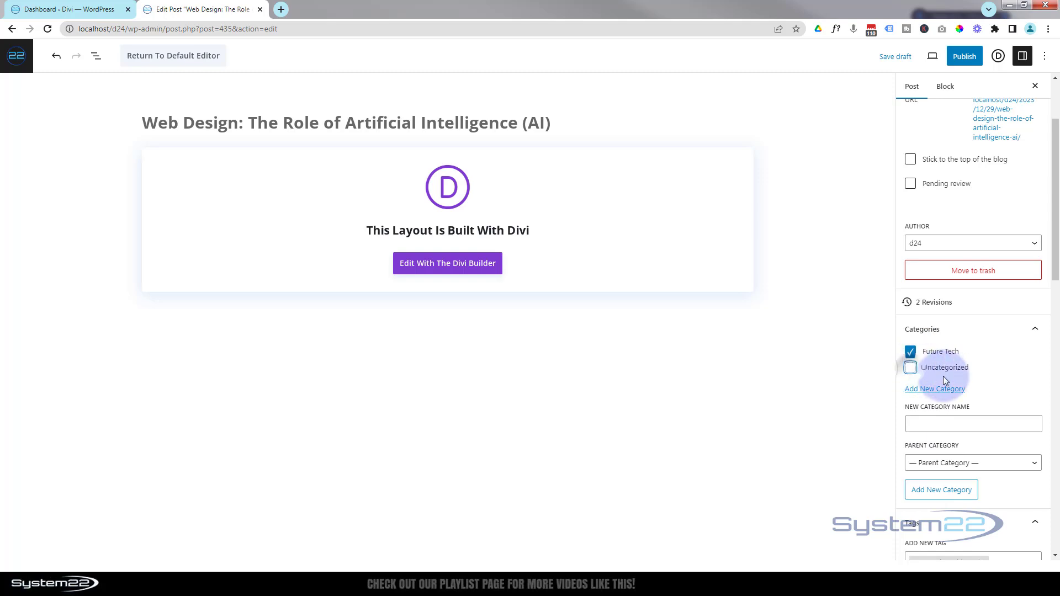
Check which authors are available for the post in its summary settings.
{"action": "scroll", "coordinate": [992, 384], "scroll_direction": "up", "scroll_amount": 2}
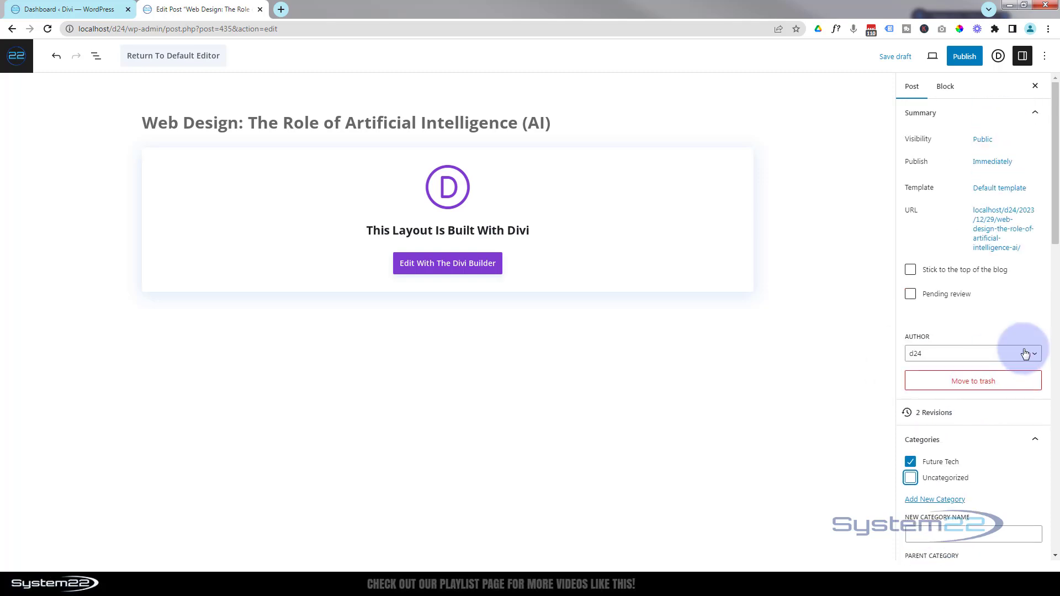
{"action": "left_click", "coordinate": [959, 356]}
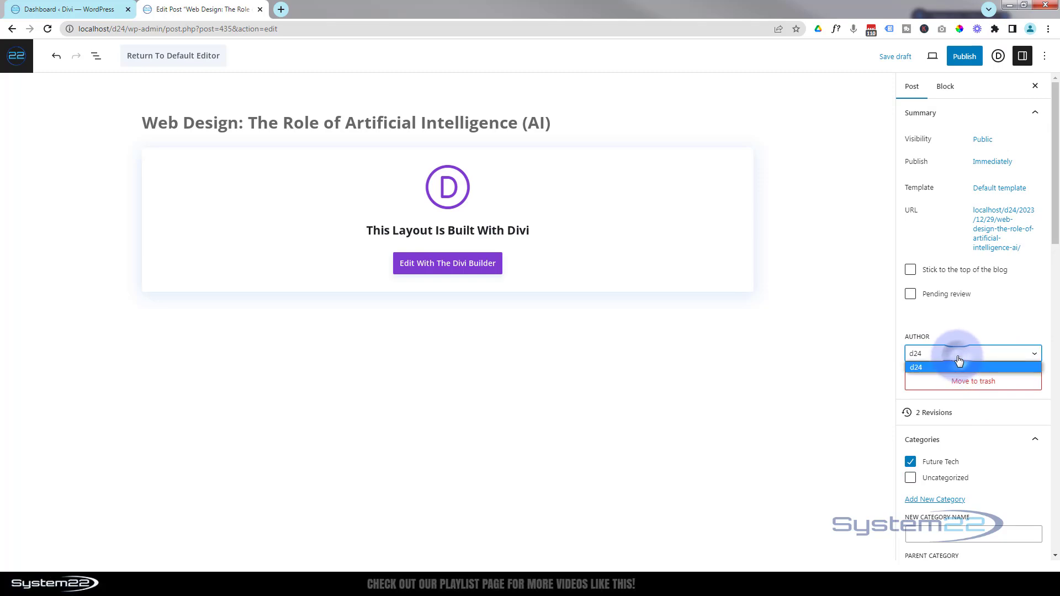
{"action": "left_click", "coordinate": [1022, 354]}
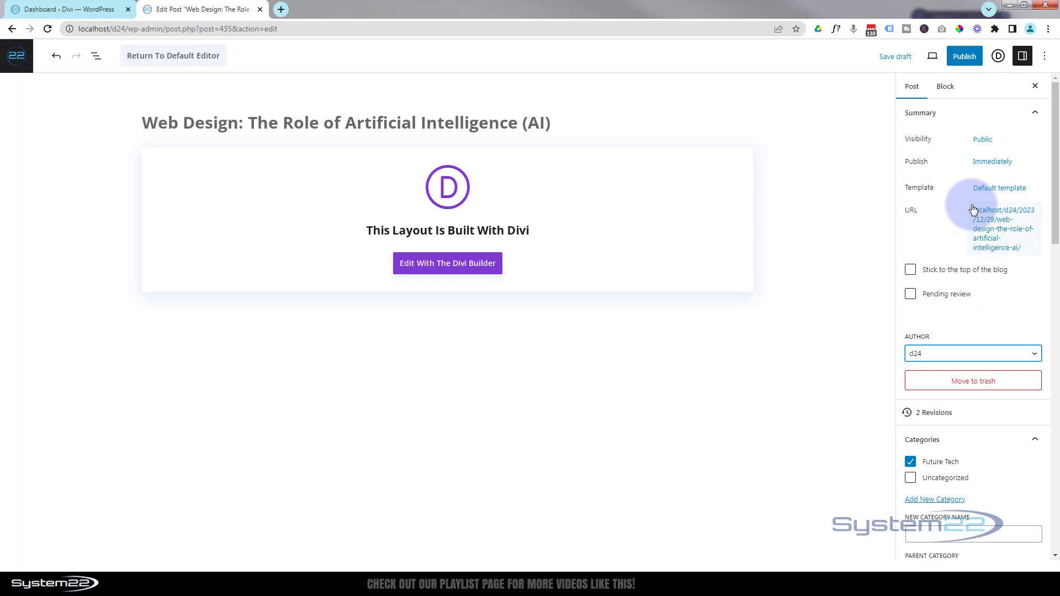
{"action": "left_click", "coordinate": [907, 255]}
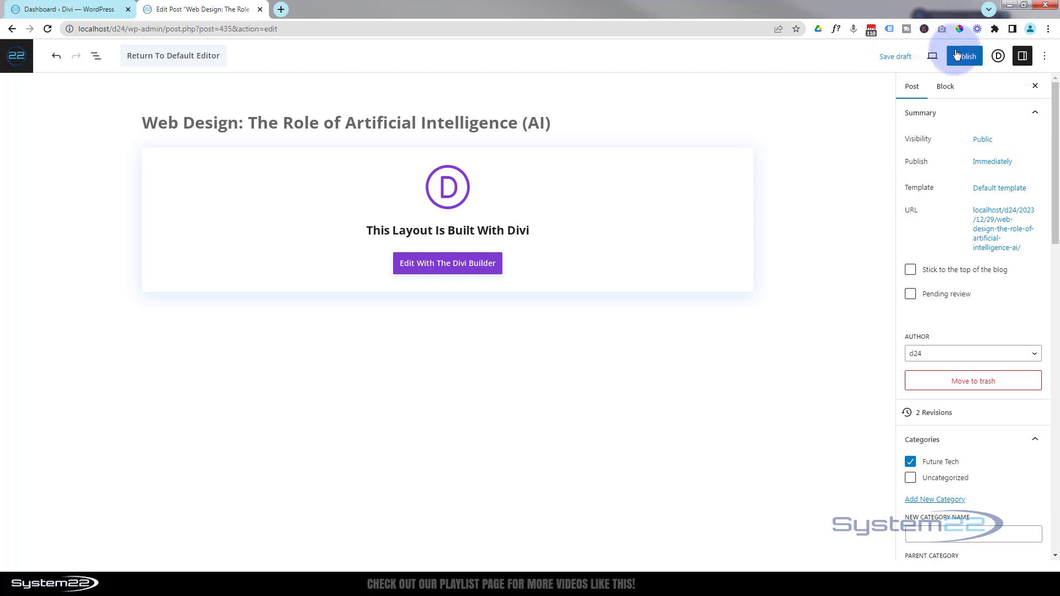
Save the post as a draft and preview it in a new tab.
{"action": "left_click", "coordinate": [901, 57]}
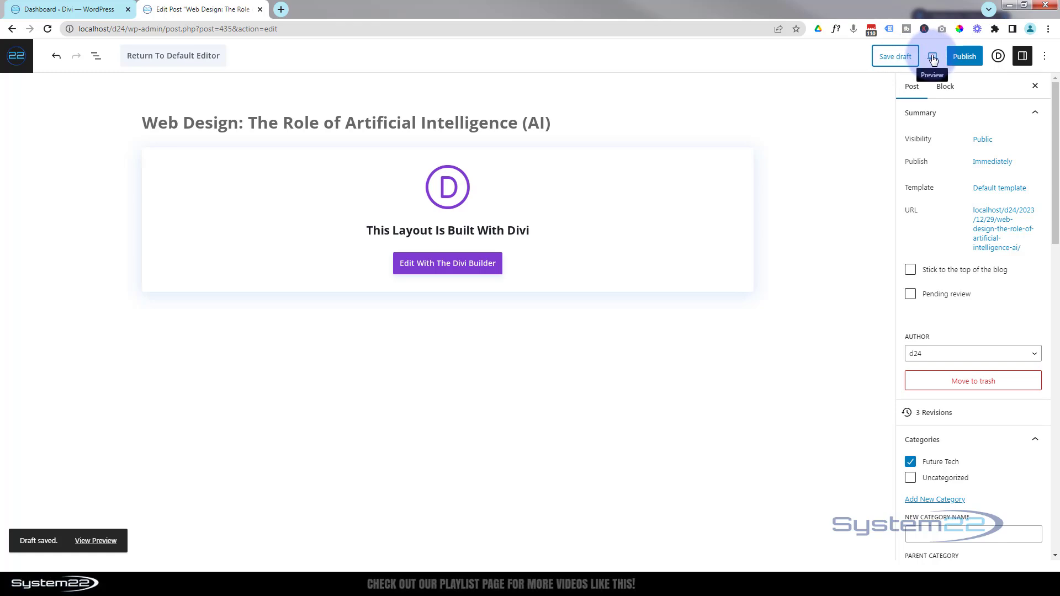
{"action": "left_click", "coordinate": [933, 59]}
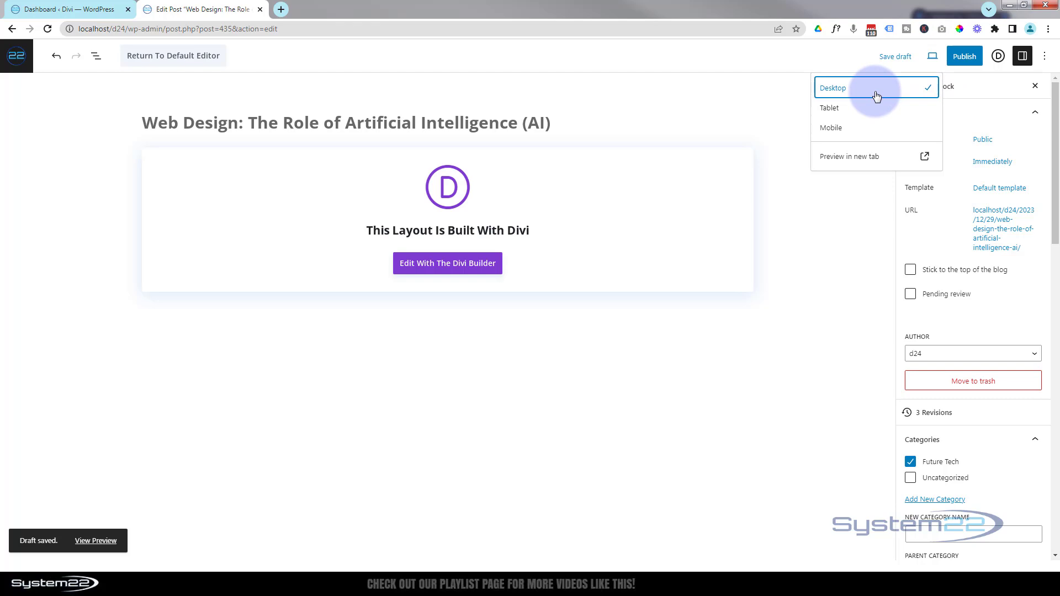
{"action": "left_click", "coordinate": [863, 159]}
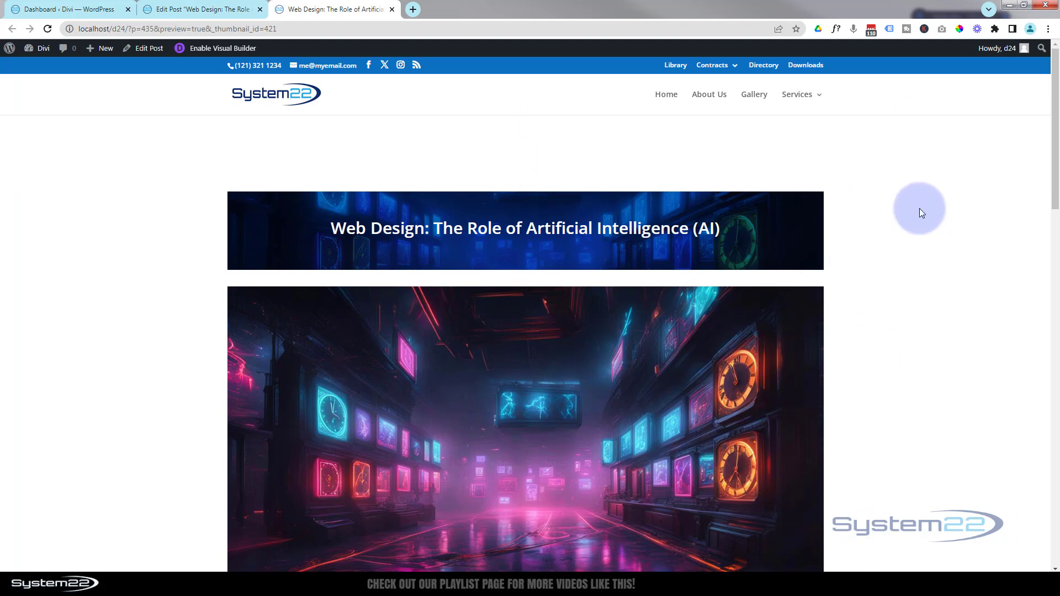
Review the previewed post from the title heading and image through the article text to the comment form.
{"action": "scroll", "coordinate": [919, 208], "scroll_direction": "down", "scroll_amount": 4}
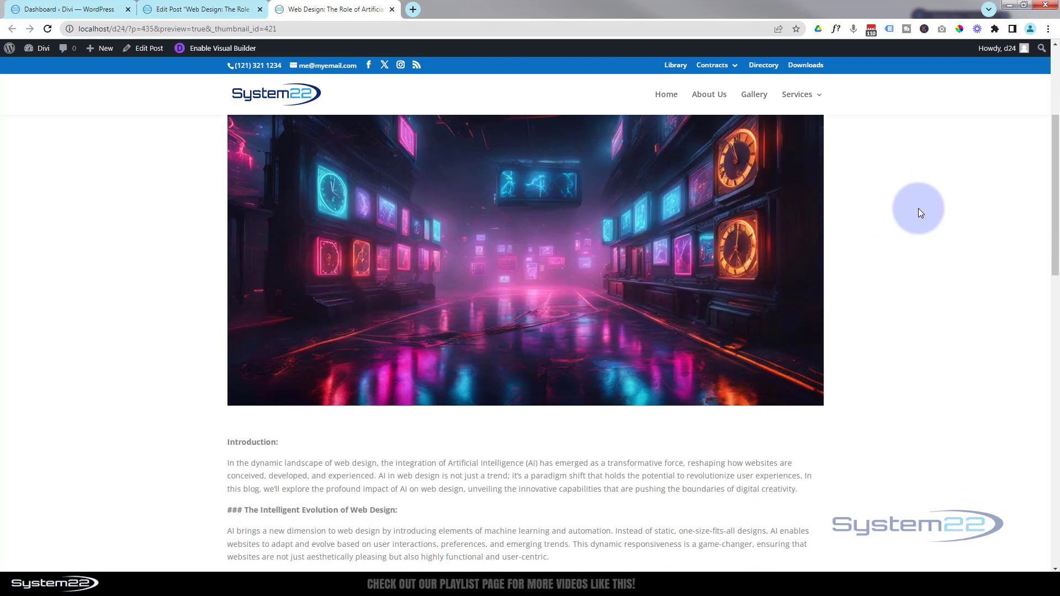
{"action": "scroll", "coordinate": [920, 211], "scroll_direction": "up", "scroll_amount": 2}
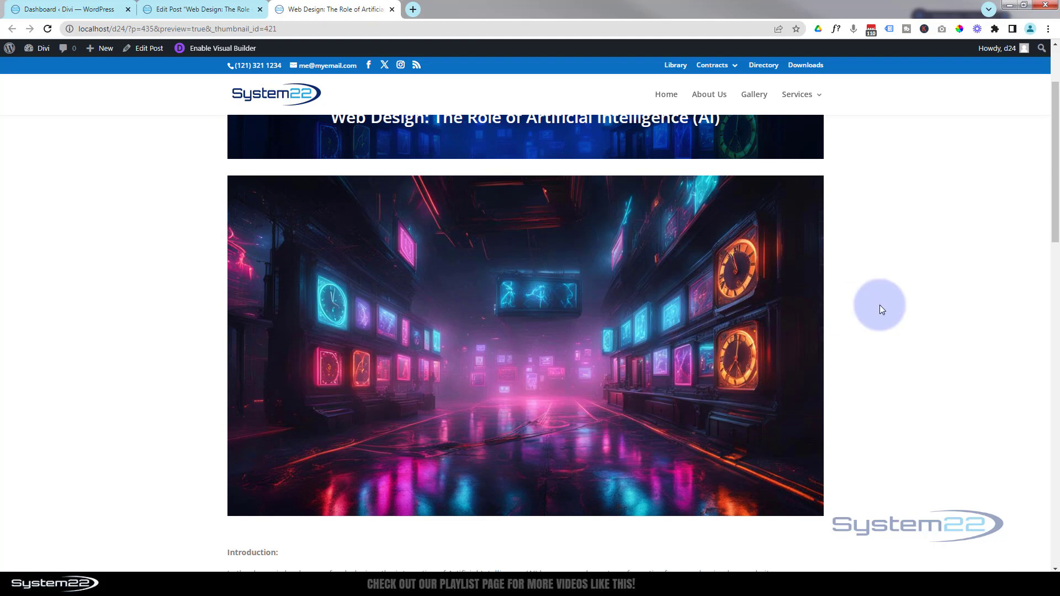
{"action": "scroll", "coordinate": [888, 297], "scroll_direction": "down", "scroll_amount": 3}
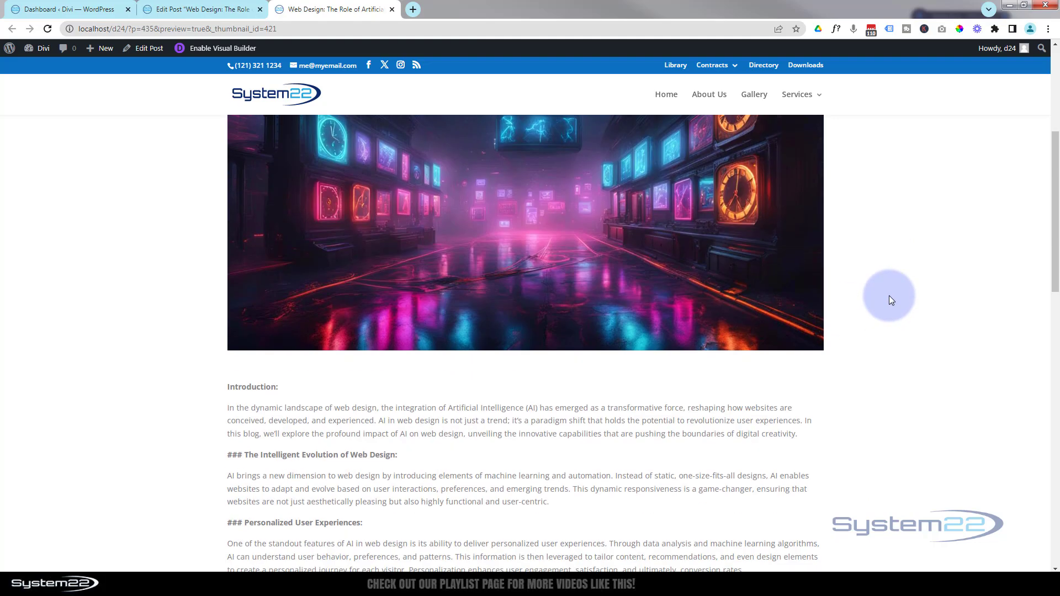
{"action": "scroll", "coordinate": [889, 296], "scroll_direction": "down", "scroll_amount": 3}
{"action": "scroll", "coordinate": [890, 294], "scroll_direction": "down", "scroll_amount": 15}
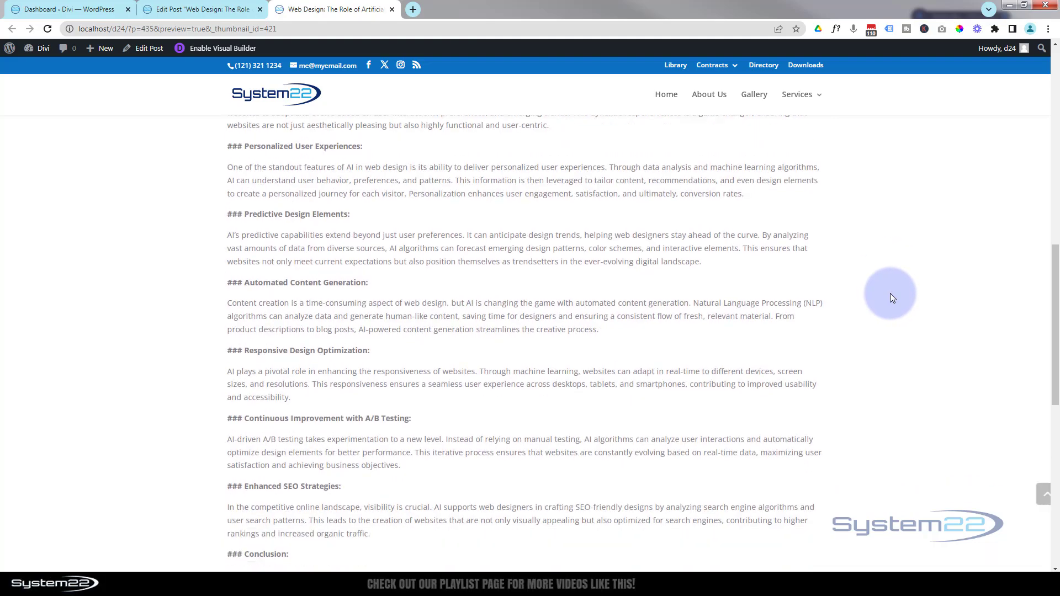
{"action": "scroll", "coordinate": [890, 294], "scroll_direction": "down", "scroll_amount": 1}
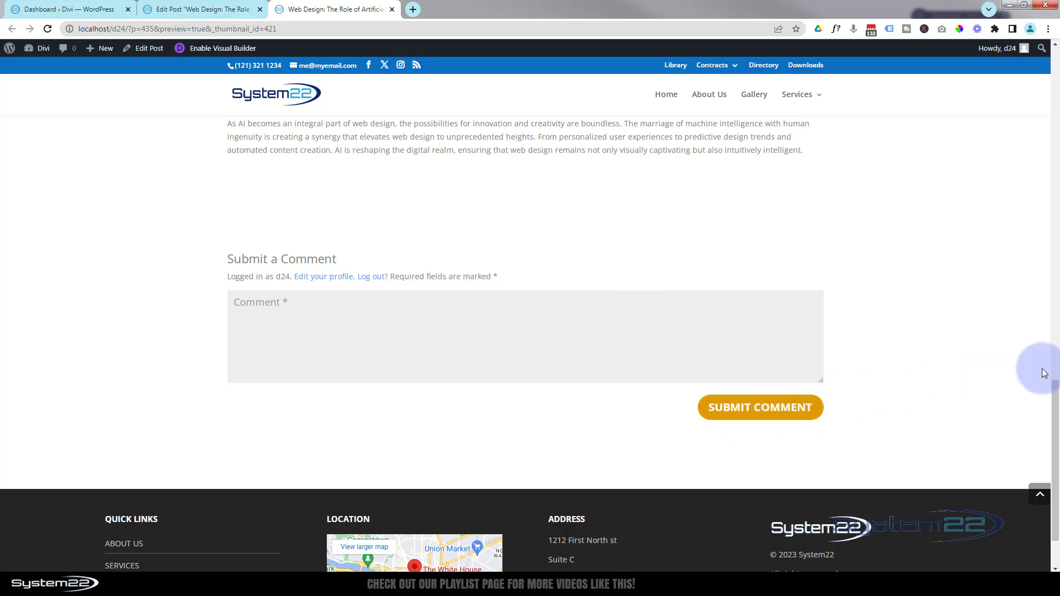
{"action": "scroll", "coordinate": [1041, 374], "scroll_direction": "up", "scroll_amount": 3}
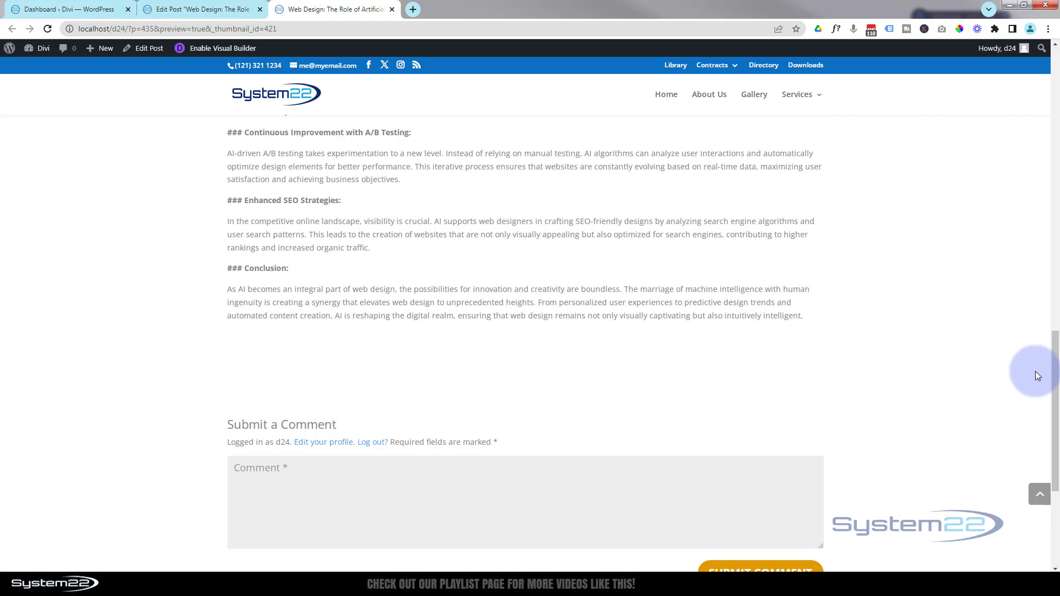
{"action": "scroll", "coordinate": [1035, 371], "scroll_direction": "up", "scroll_amount": 10}
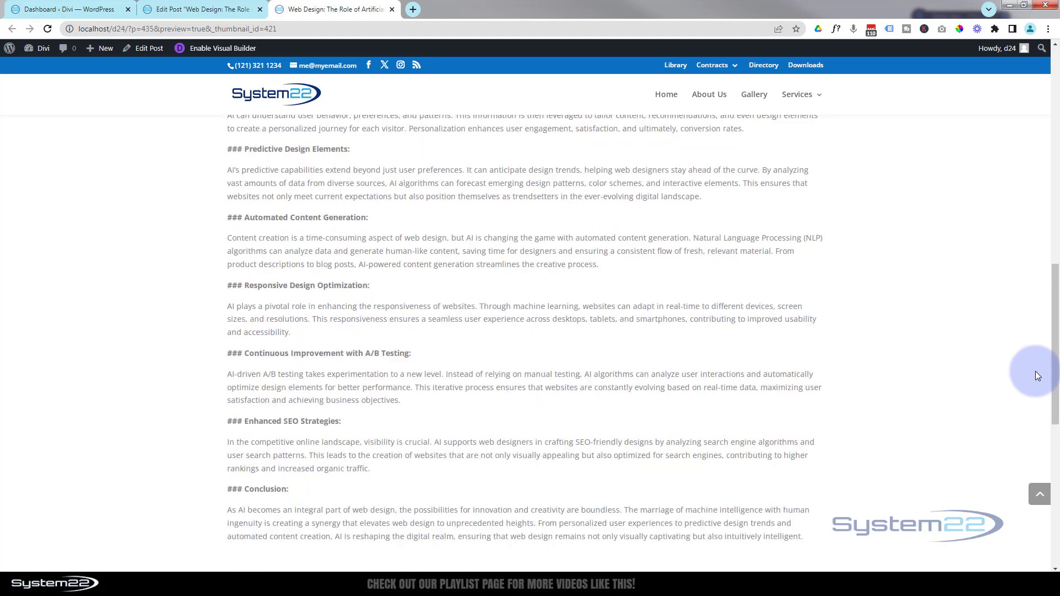
{"action": "scroll", "coordinate": [1036, 371], "scroll_direction": "up", "scroll_amount": 8}
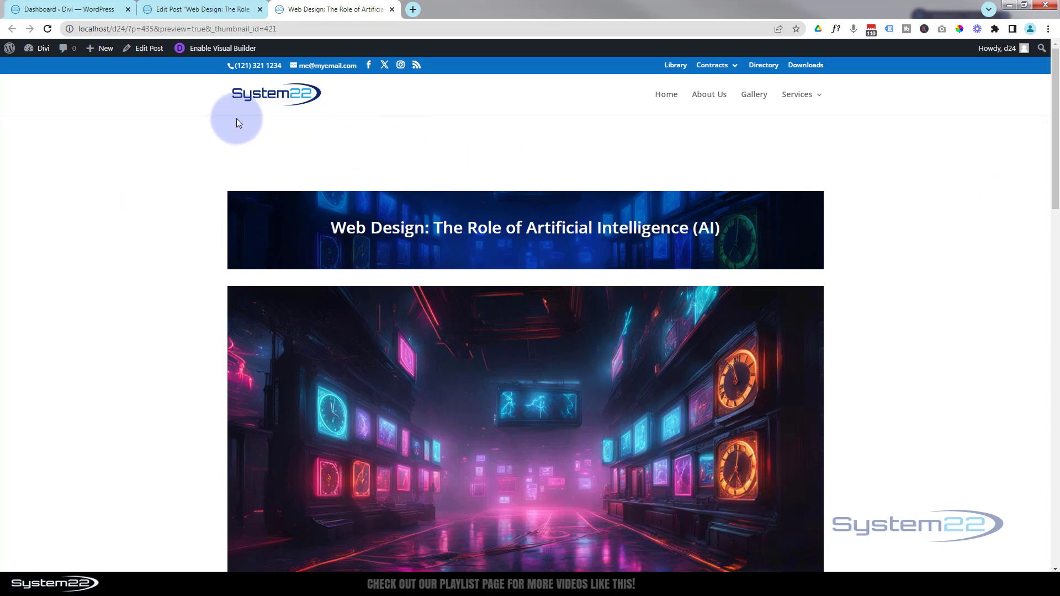
Open the previewed post in the Visual Builder.
{"action": "left_click", "coordinate": [222, 50]}
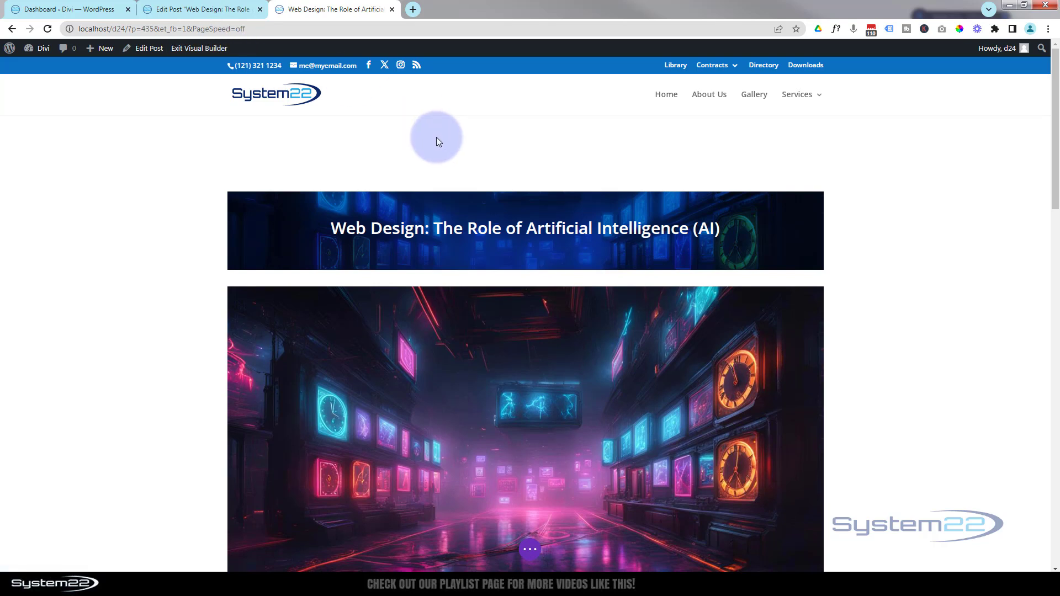
Save the post's heading module to the Divi Library with the name "blog heading".
{"action": "mouse_move", "coordinate": [315, 221]}
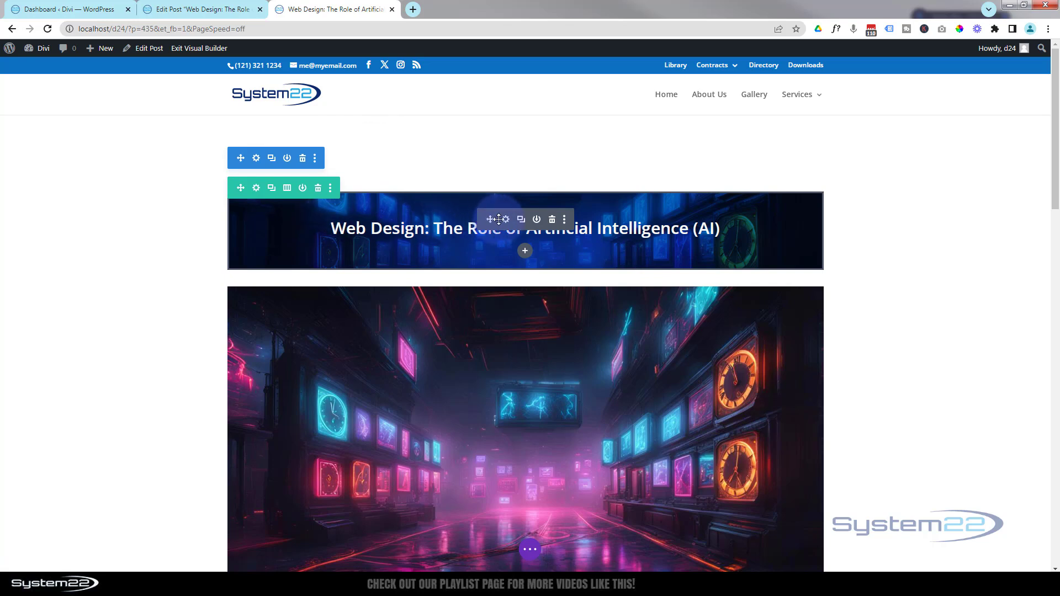
{"action": "left_click", "coordinate": [539, 221]}
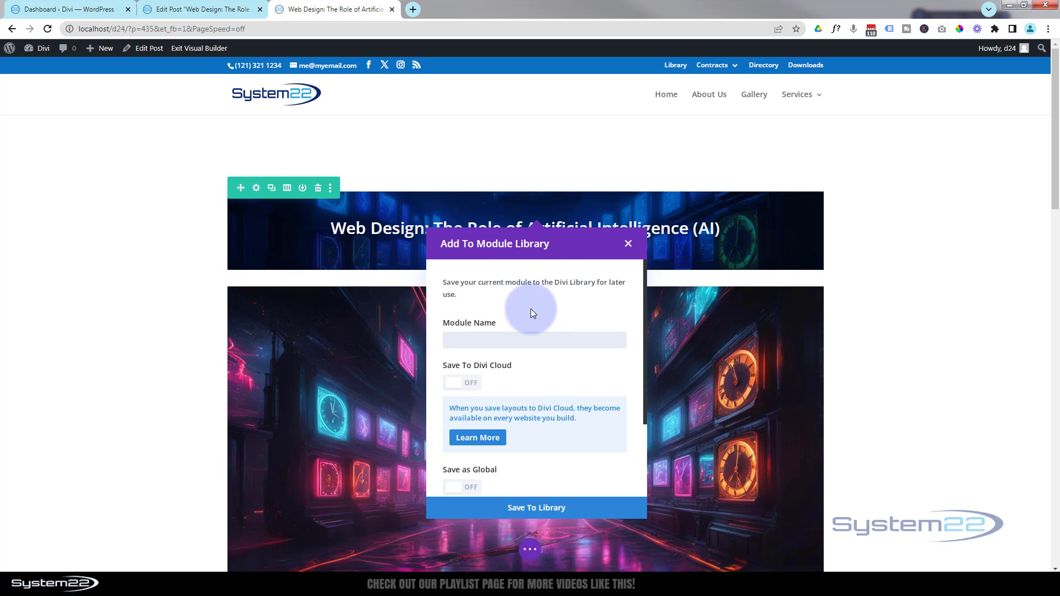
{"action": "type", "text": "blog h"}
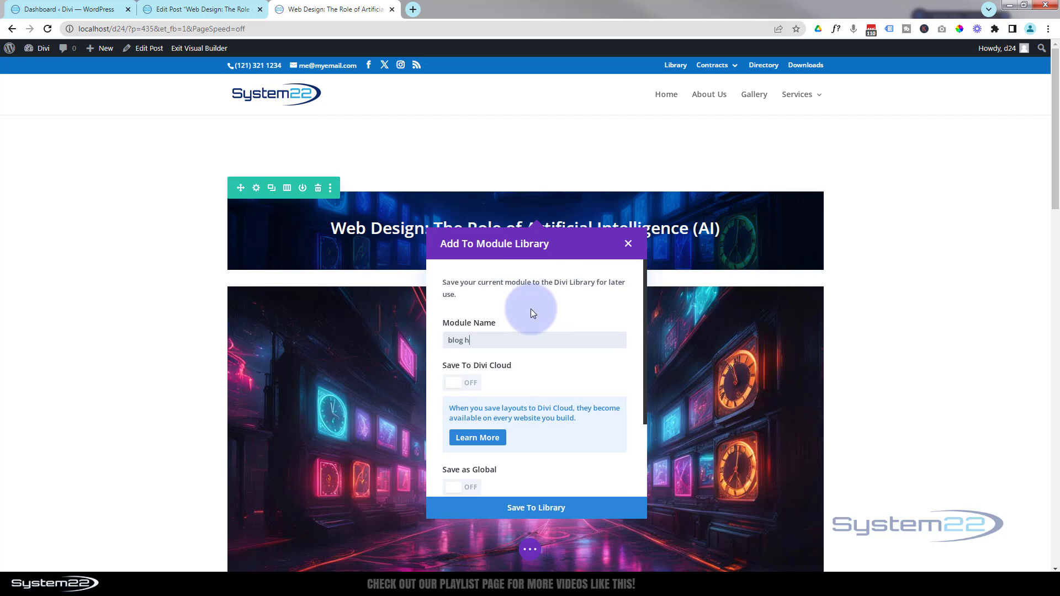
{"action": "type", "text": "eading"}
{"action": "left_click", "coordinate": [544, 509]}
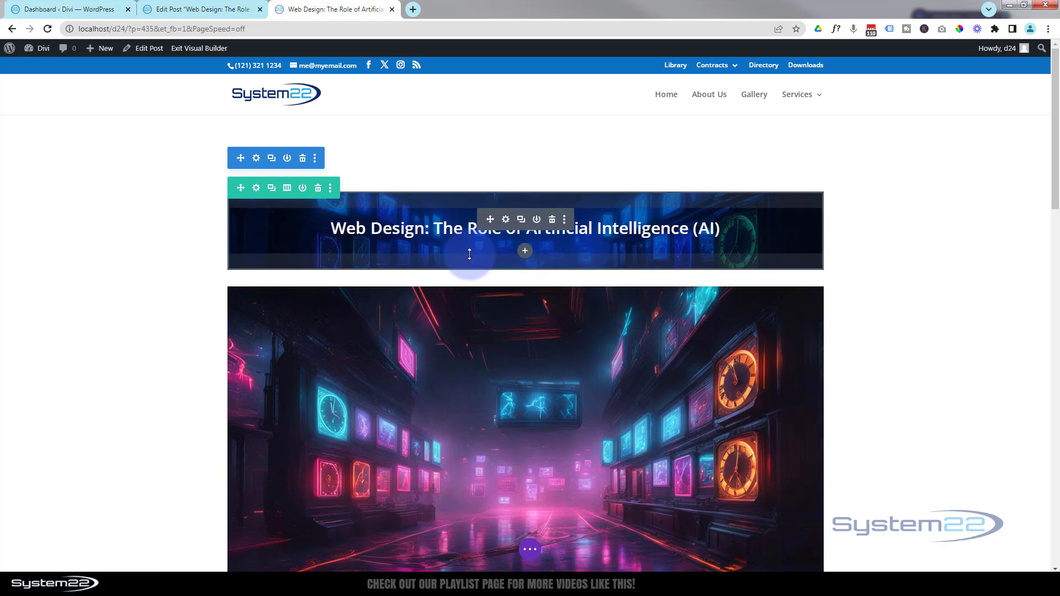
Check the saved modules available from the library for insertion below the heading, without adding one.
{"action": "left_click", "coordinate": [525, 252]}
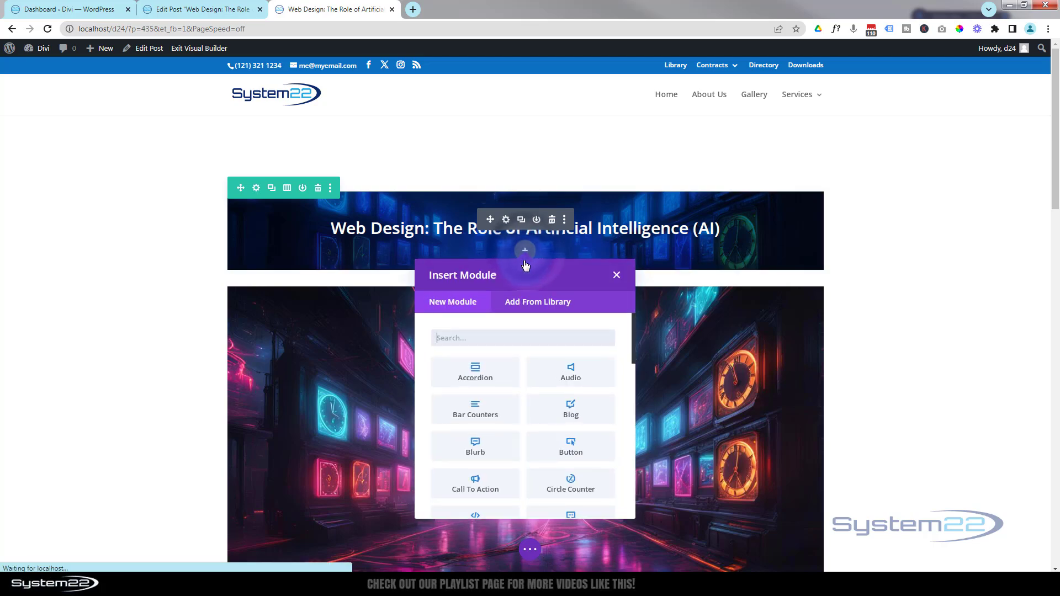
{"action": "left_click", "coordinate": [539, 302]}
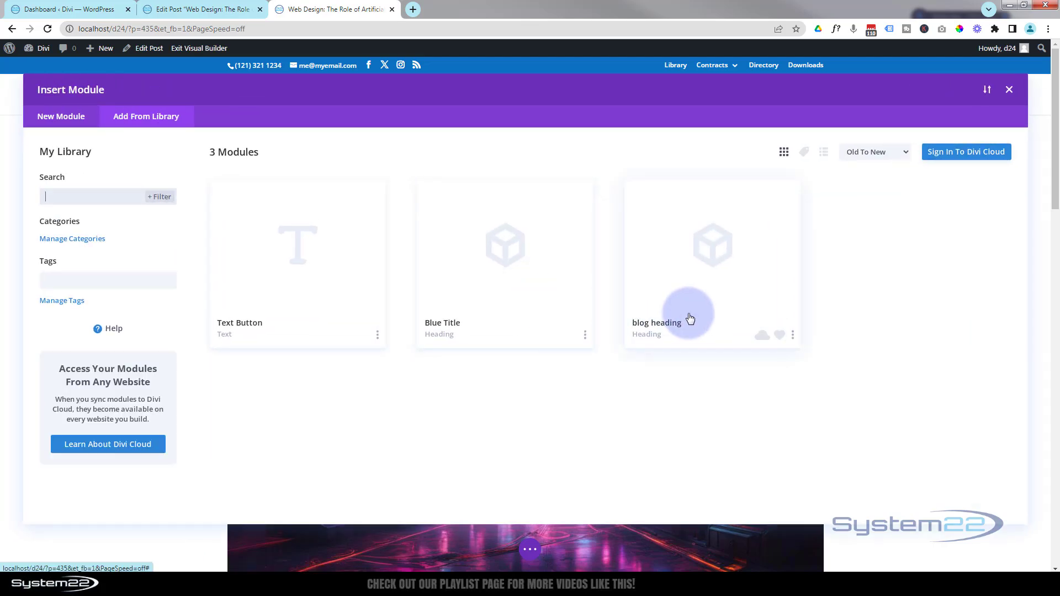
{"action": "left_click", "coordinate": [1010, 90]}
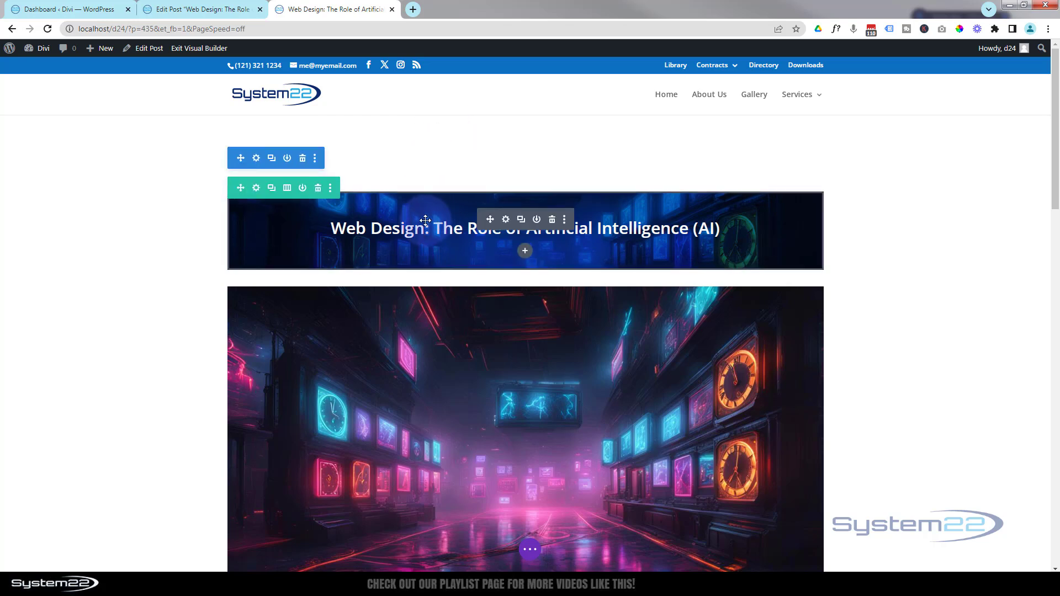
Set the top padding of the section containing the heading to 0px.
{"action": "left_click", "coordinate": [257, 159]}
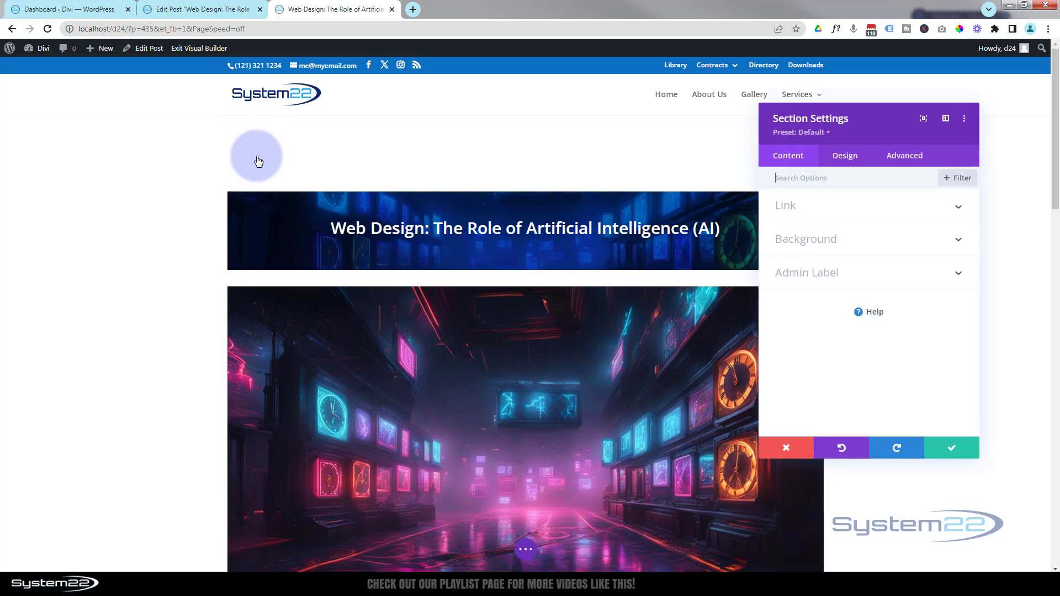
{"action": "left_click", "coordinate": [852, 159]}
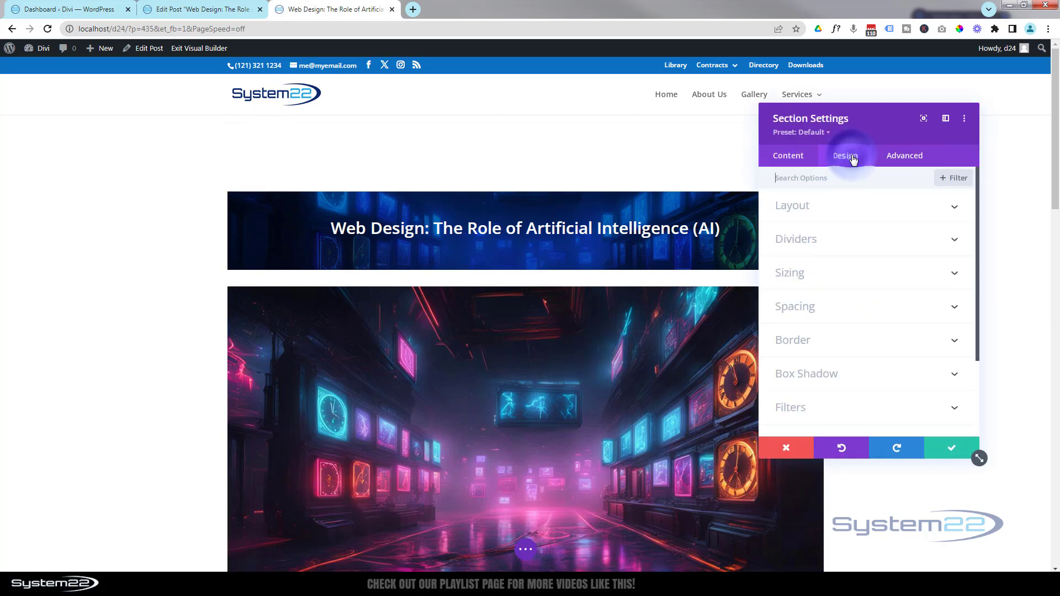
{"action": "left_click", "coordinate": [847, 306]}
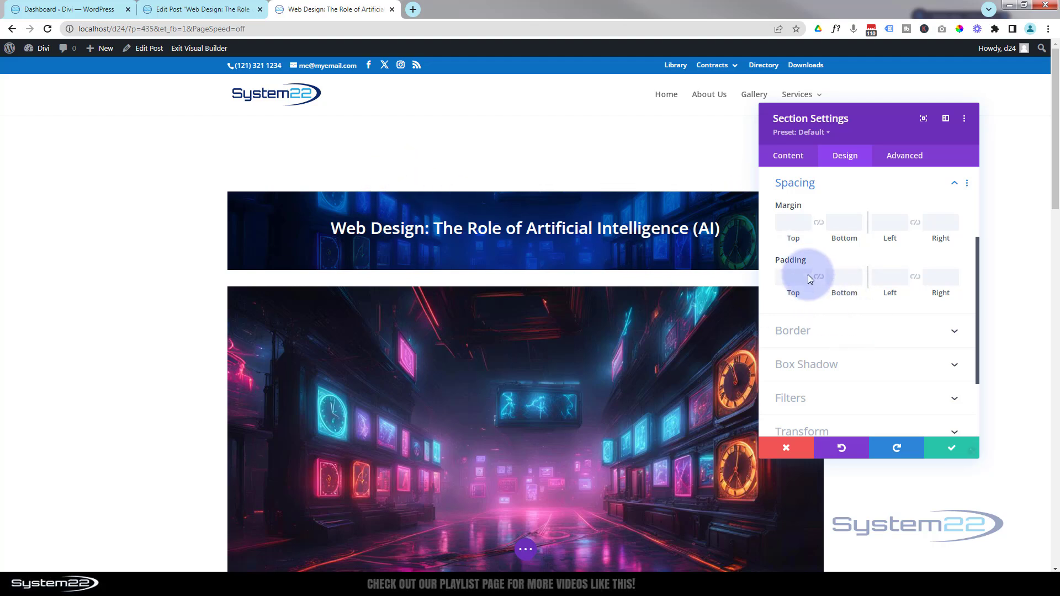
{"action": "left_click", "coordinate": [791, 276]}
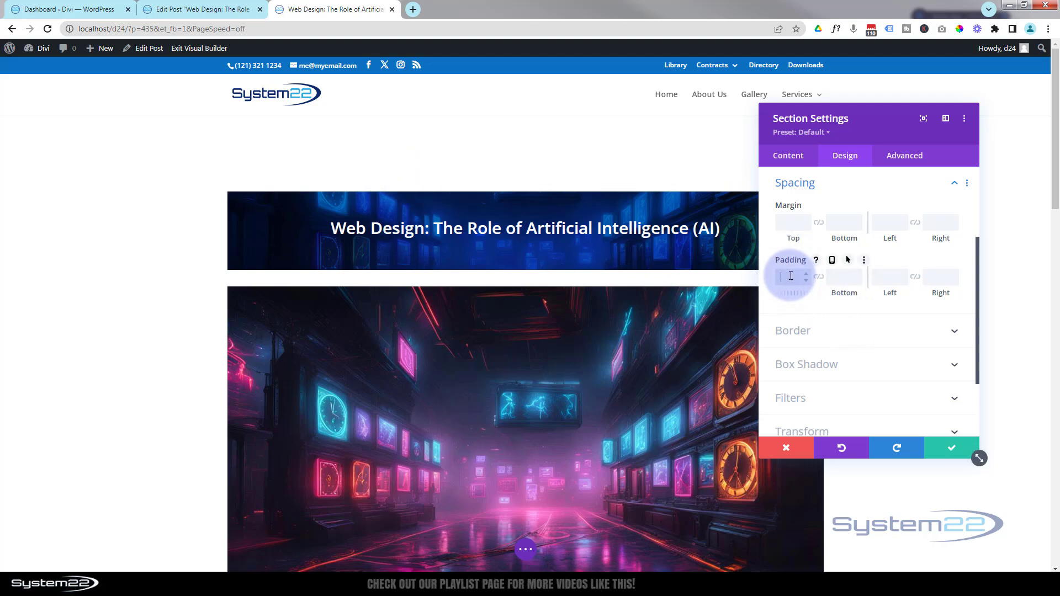
{"action": "type", "text": "0px"}
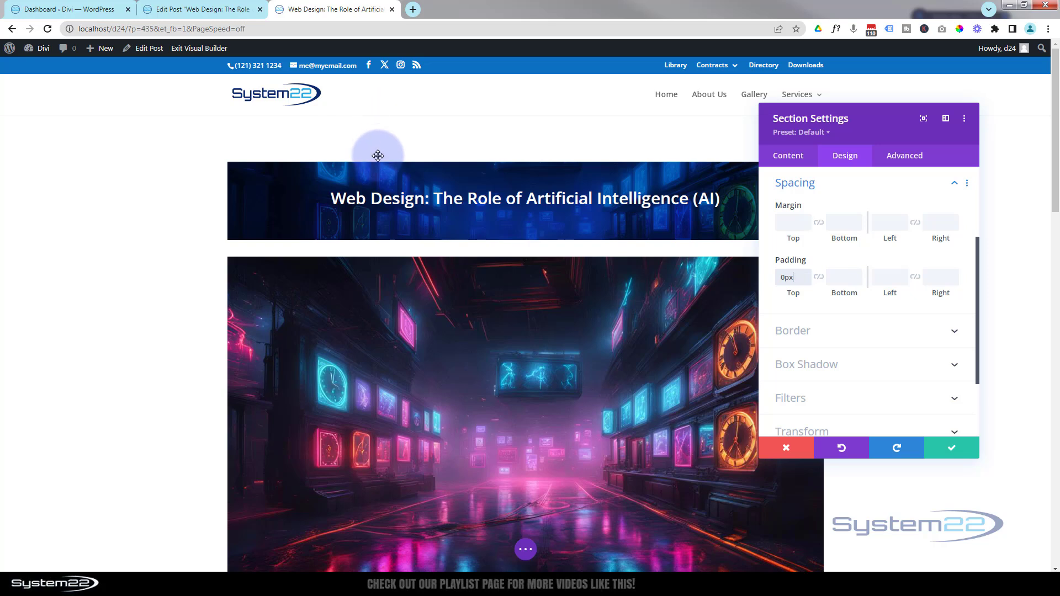
Reduce the section's top margin to -85px to close the gap between the site header and the heading banner.
{"action": "left_click", "coordinate": [806, 227]}
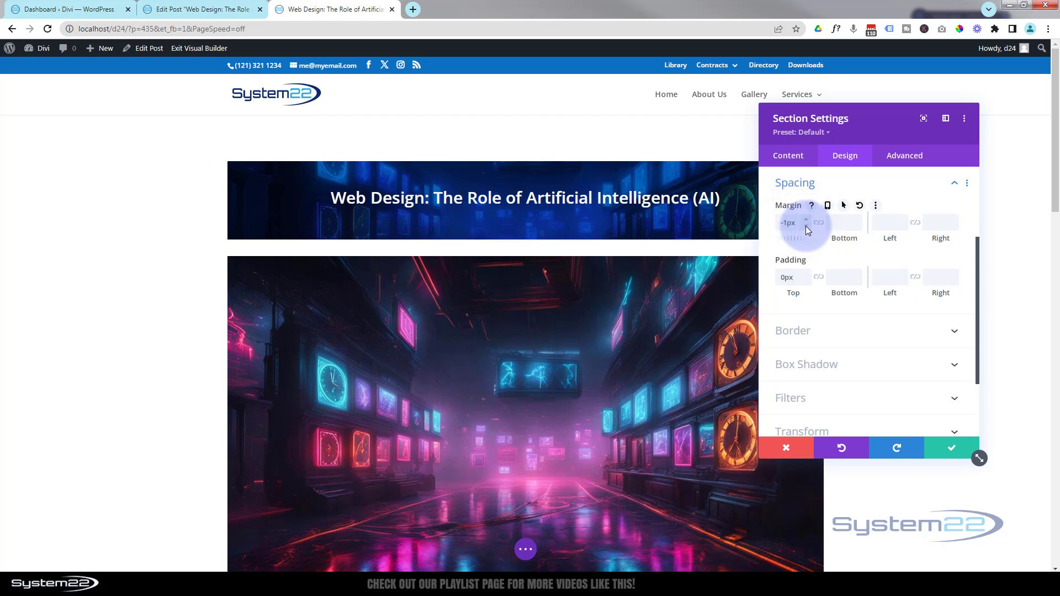
{"action": "left_click", "coordinate": [787, 223]}
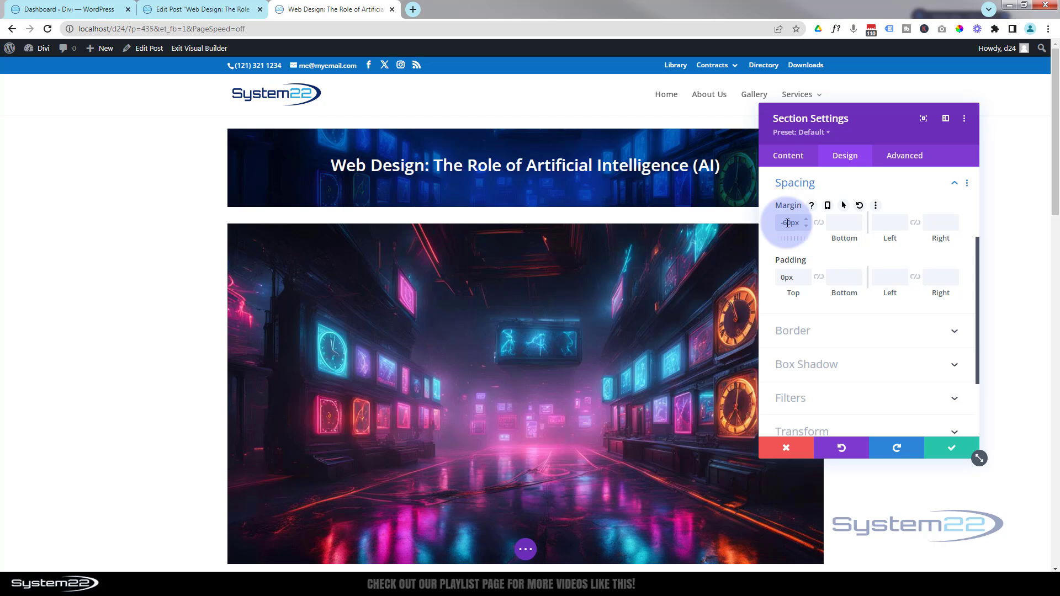
{"action": "left_click_drag", "start_coordinate": [788, 223], "coordinate": [798, 228]}
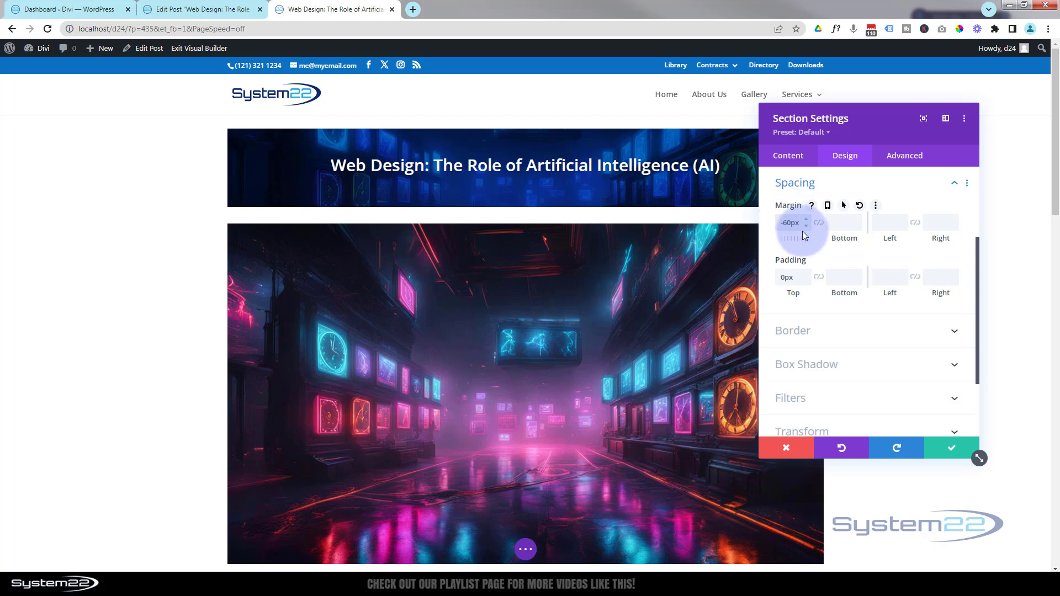
{"action": "left_click", "coordinate": [787, 223]}
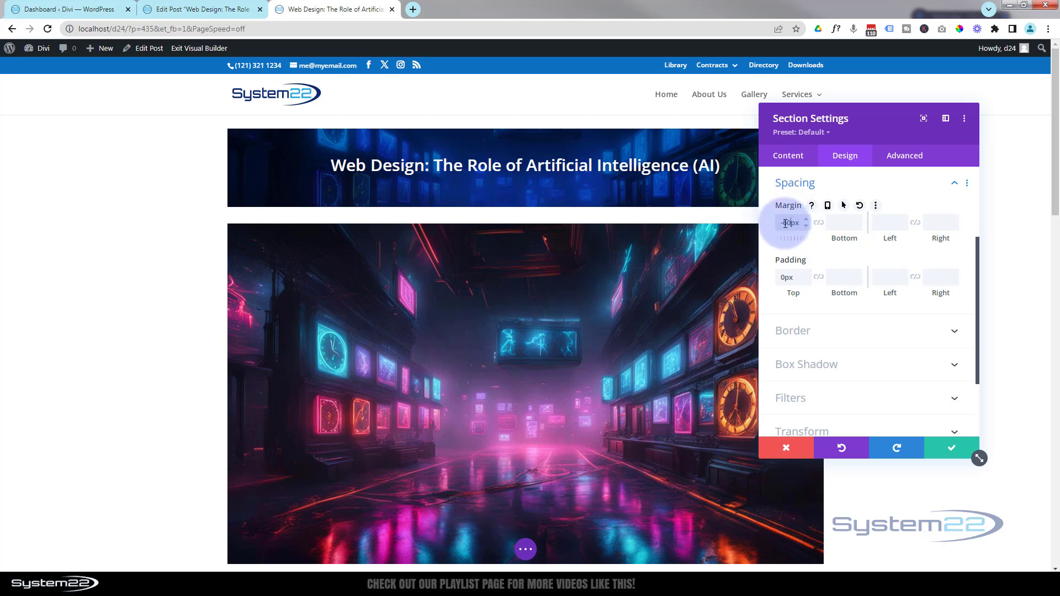
{"action": "left_click_drag", "start_coordinate": [788, 224], "coordinate": [810, 226]}
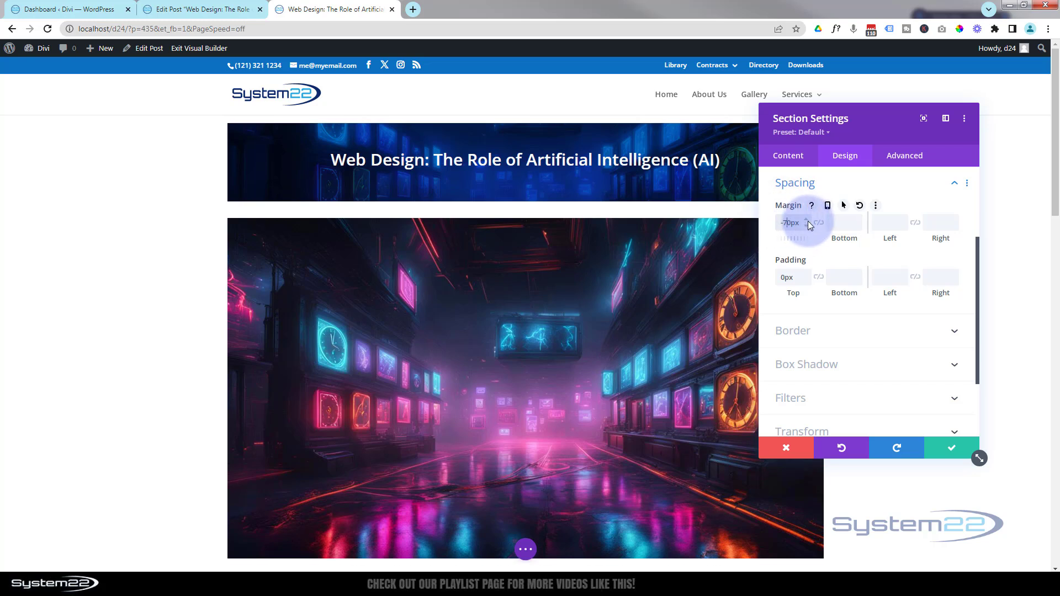
{"action": "left_click", "coordinate": [807, 226]}
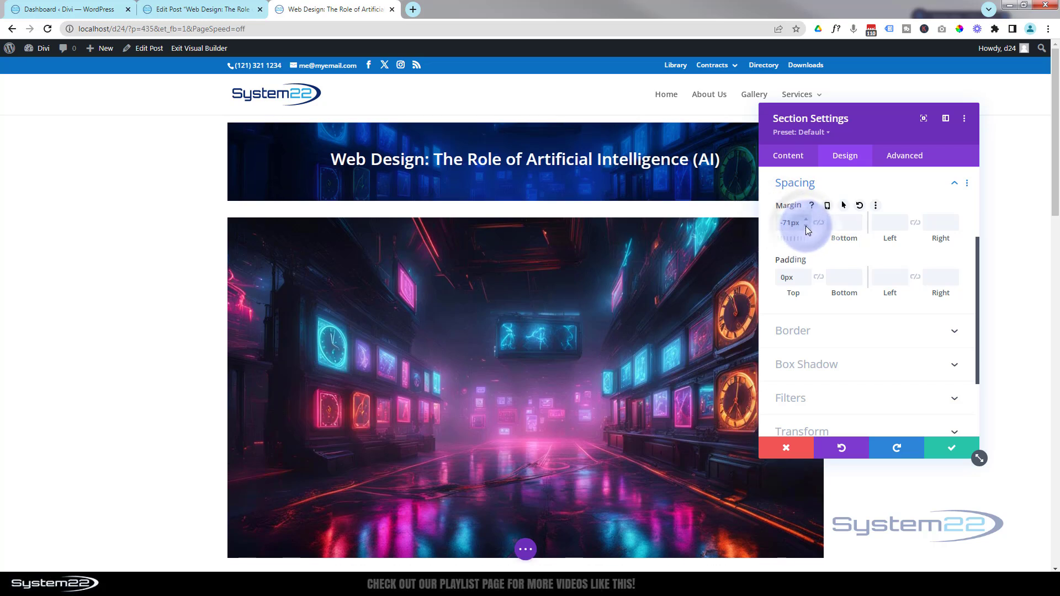
{"action": "left_click", "coordinate": [806, 227]}
{"action": "left_click", "coordinate": [806, 227]}
{"action": "left_click", "coordinate": [807, 226]}
{"action": "left_click", "coordinate": [806, 227]}
{"action": "left_click", "coordinate": [807, 227]}
{"action": "left_click", "coordinate": [806, 227]}
{"action": "left_click", "coordinate": [806, 226]}
{"action": "left_click", "coordinate": [807, 226]}
{"action": "left_click", "coordinate": [807, 227]}
{"action": "left_click", "coordinate": [807, 226]}
{"action": "left_click", "coordinate": [807, 227]}
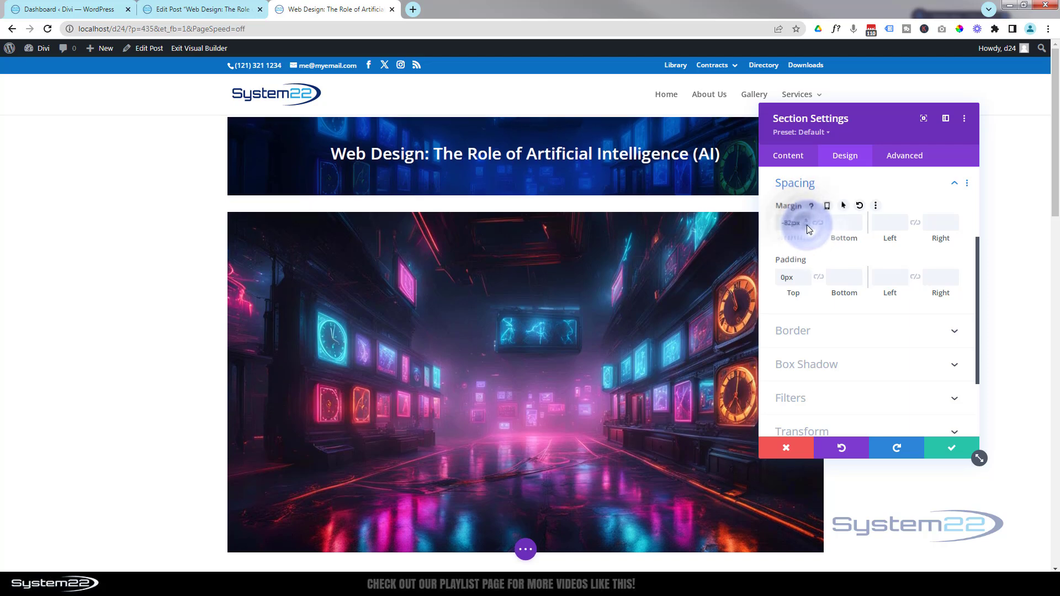
{"action": "left_click", "coordinate": [807, 226]}
{"action": "left_click", "coordinate": [807, 226]}
{"action": "left_click", "coordinate": [807, 226]}
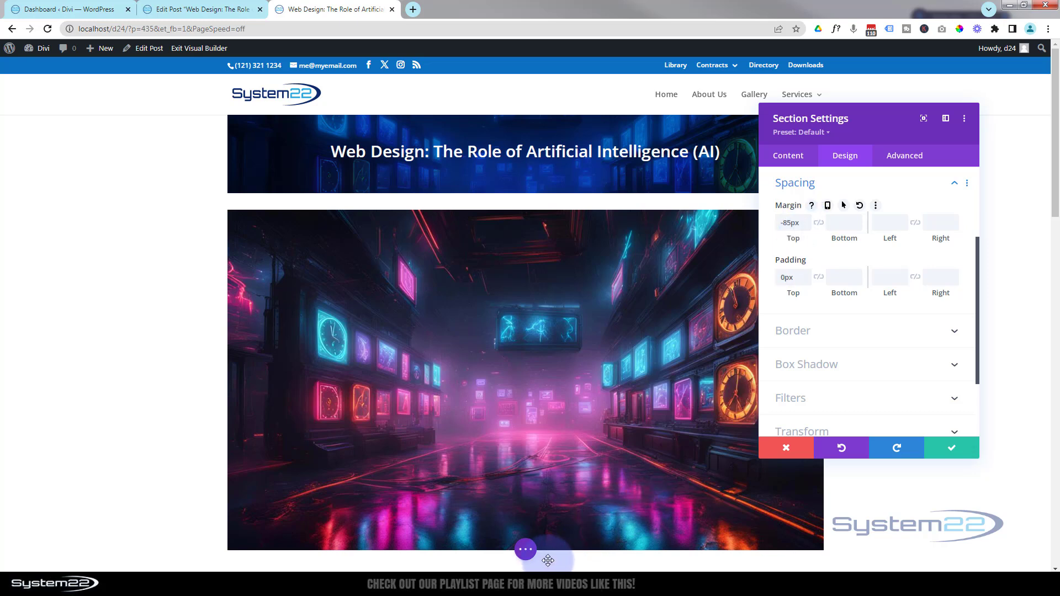
Check the post layout in tablet and phone views, and save the section settings.
{"action": "left_click", "coordinate": [525, 552]}
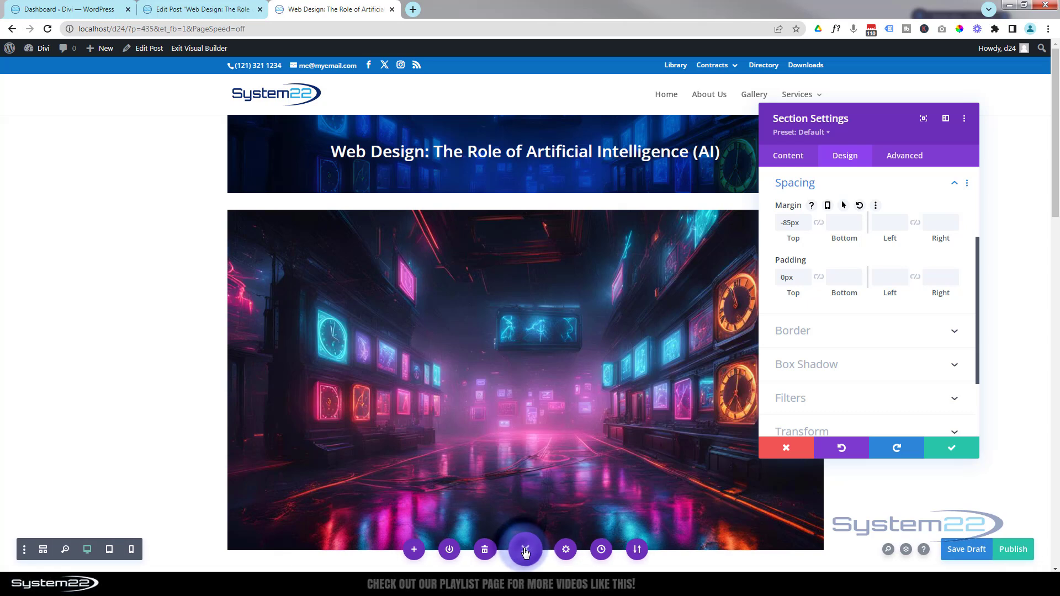
{"action": "left_click", "coordinate": [109, 550]}
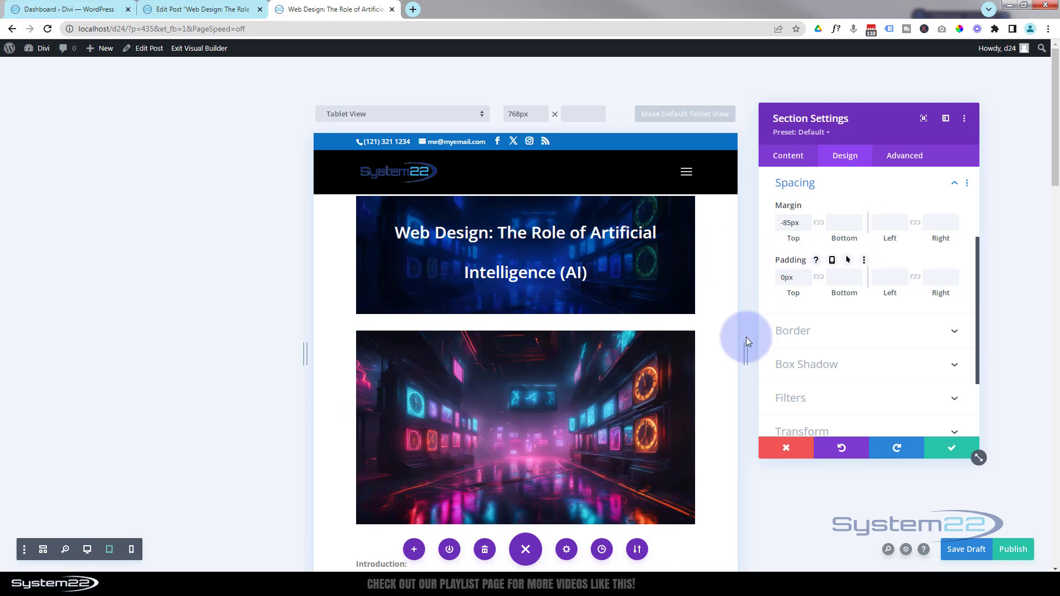
{"action": "left_click", "coordinate": [132, 550]}
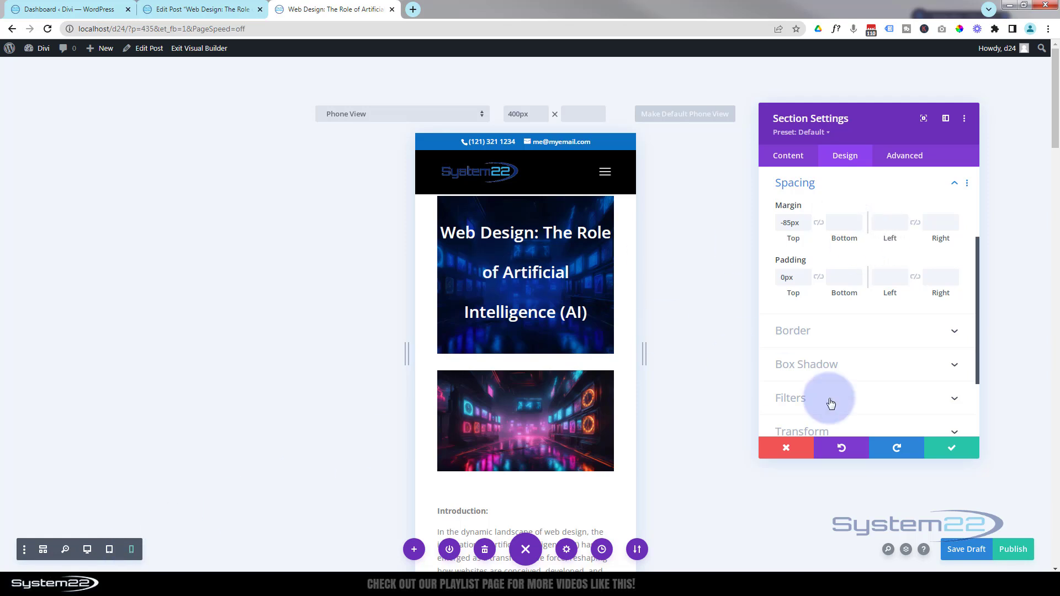
{"action": "left_click", "coordinate": [952, 450]}
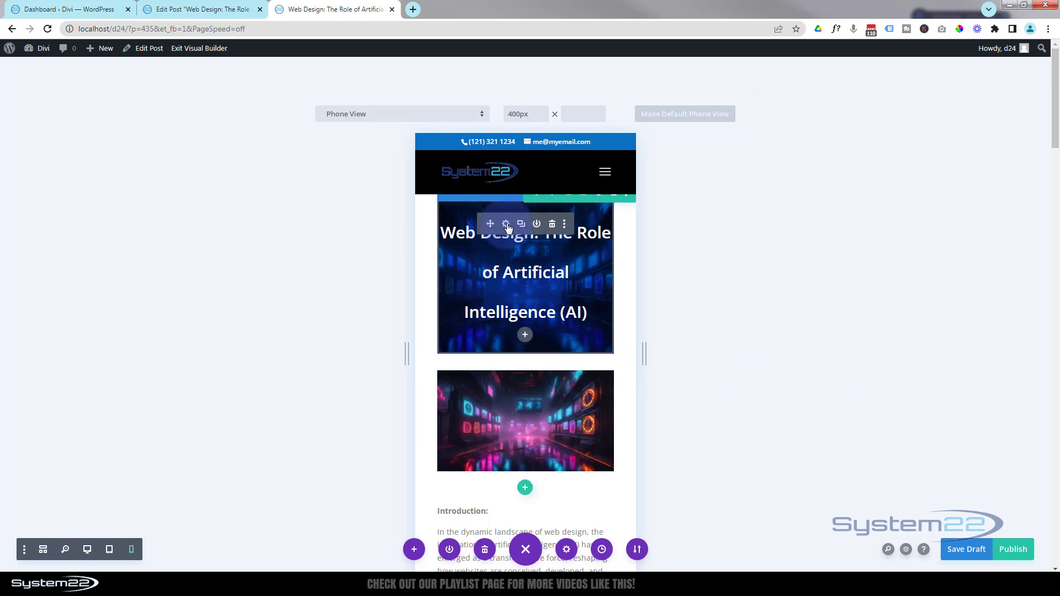
Give the heading a phone-specific text size of 15px.
{"action": "left_click", "coordinate": [506, 224]}
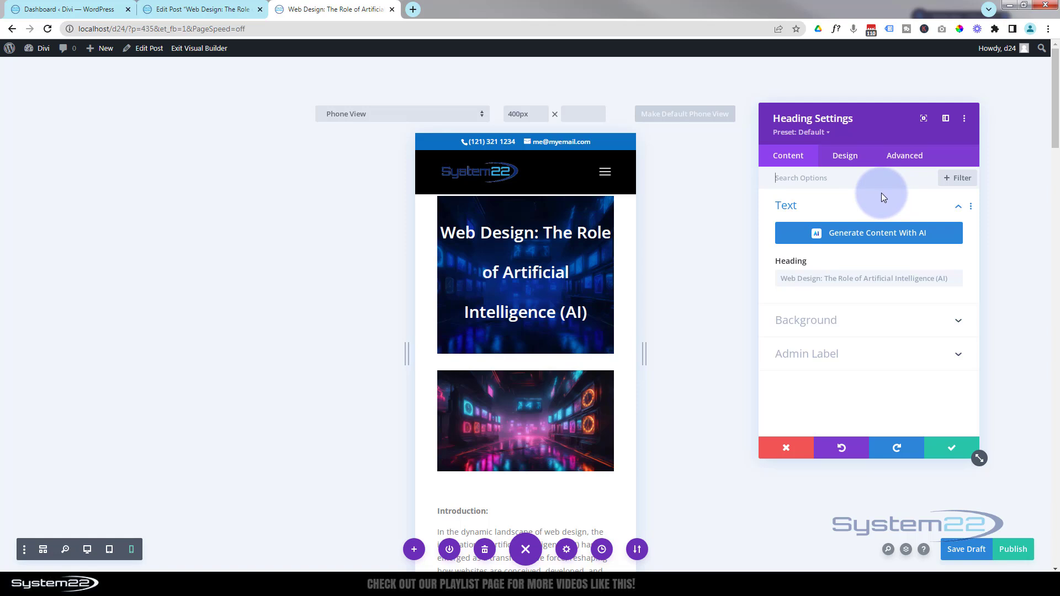
{"action": "left_click", "coordinate": [438, 217]}
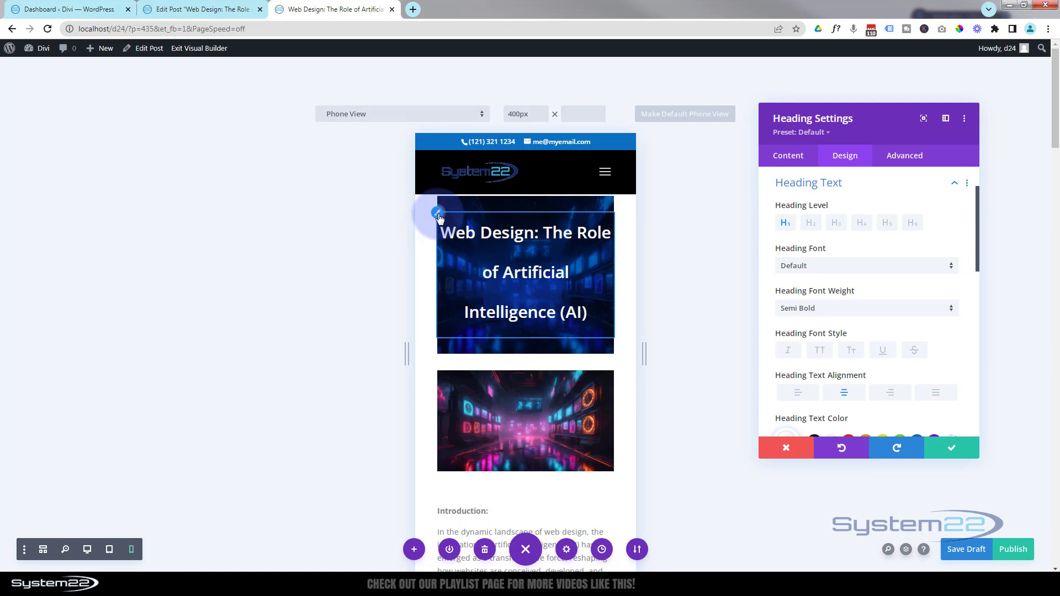
{"action": "scroll", "coordinate": [871, 312], "scroll_direction": "down", "scroll_amount": 2}
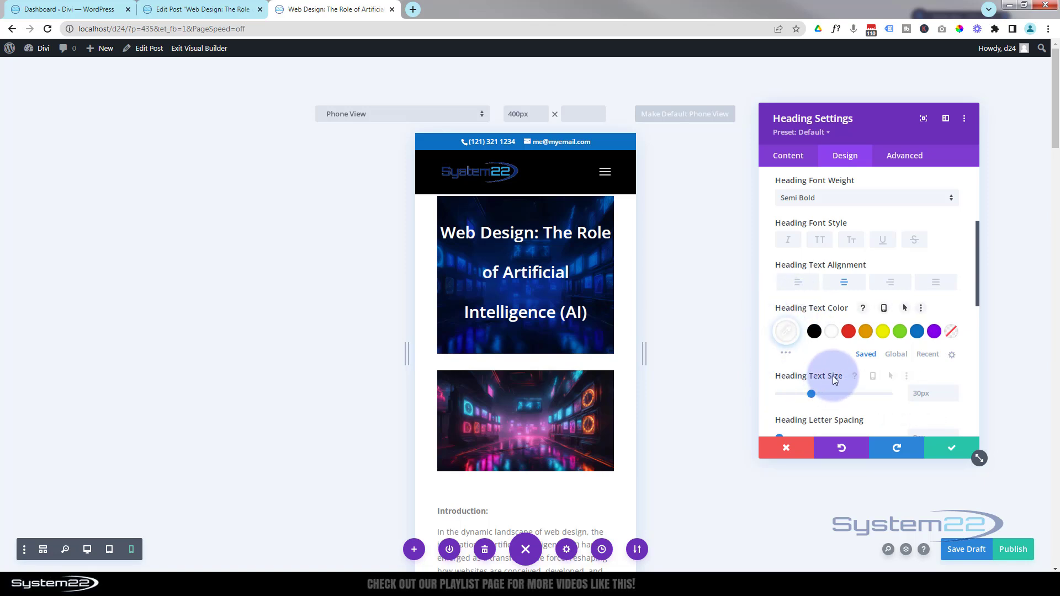
{"action": "left_click", "coordinate": [867, 377]}
{"action": "scroll", "coordinate": [925, 365], "scroll_direction": "down", "scroll_amount": 2}
{"action": "left_click", "coordinate": [917, 318]}
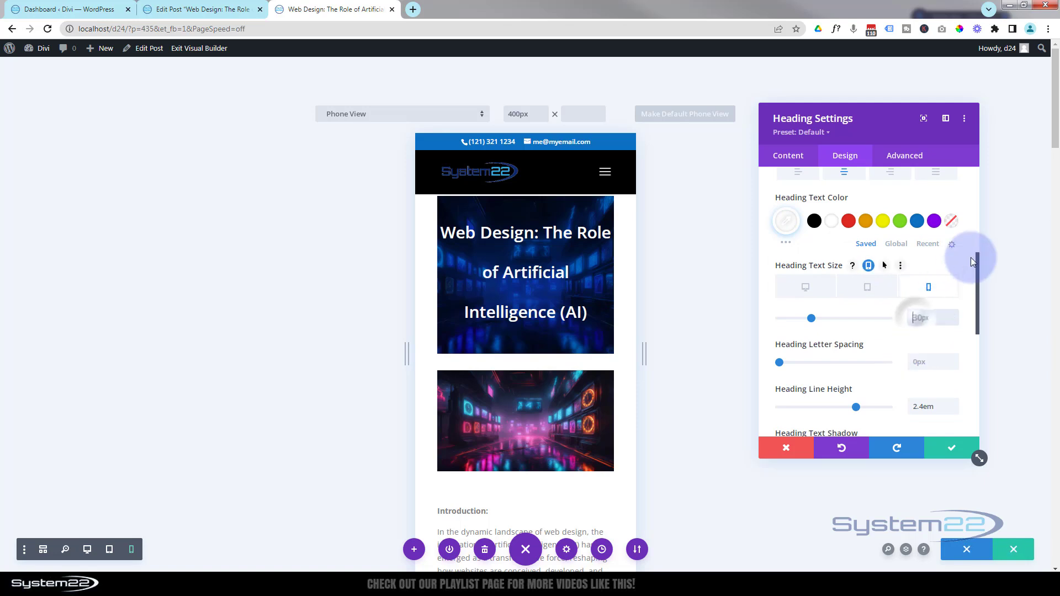
{"action": "type", "text": "15"}
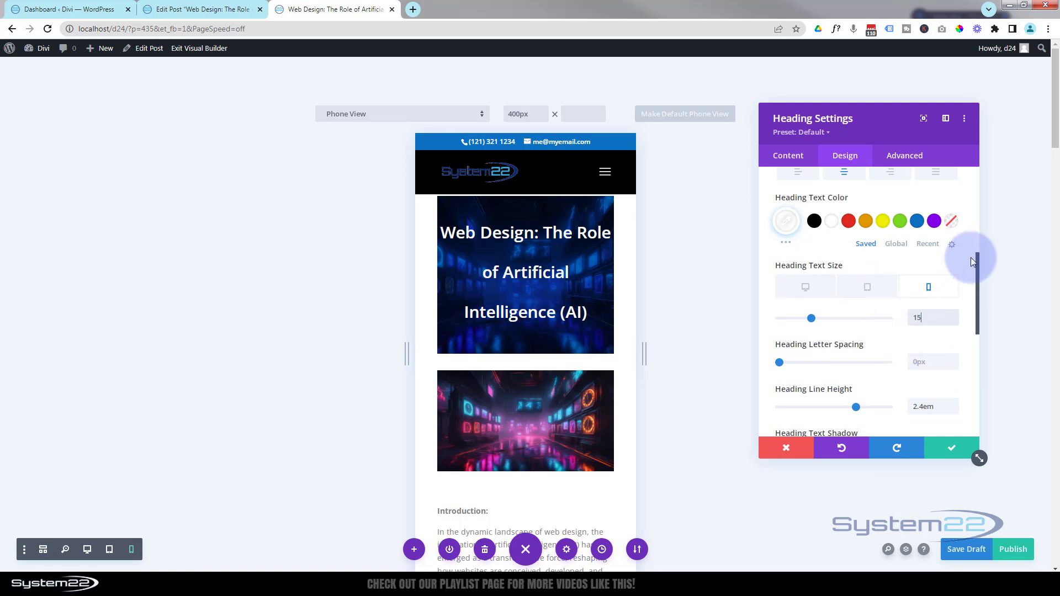
{"action": "type", "text": "px"}
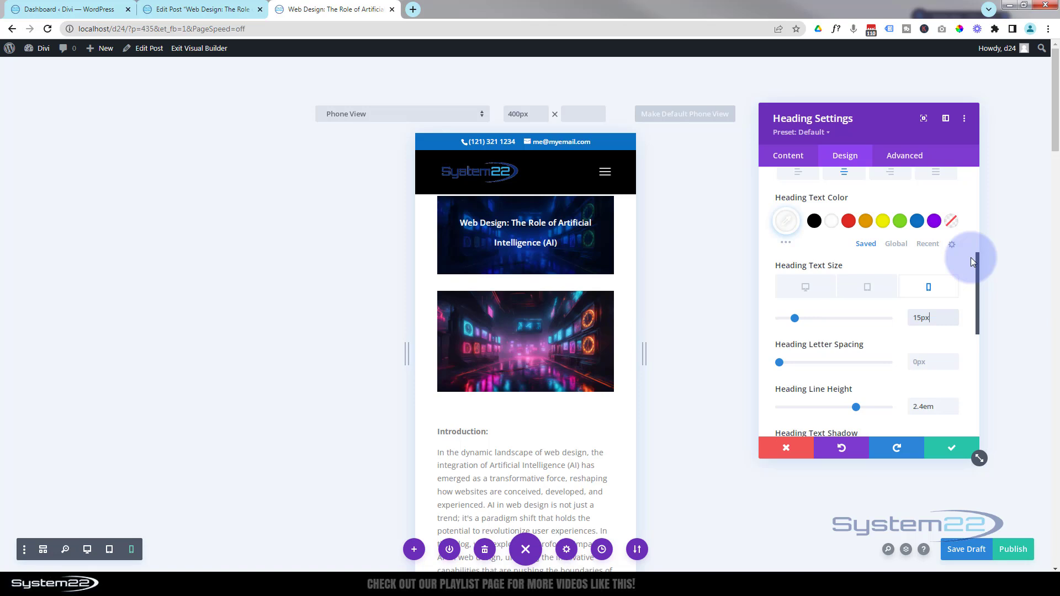
Give the heading a phone-specific line height of 1.3em.
{"action": "scroll", "coordinate": [857, 387], "scroll_direction": "down", "scroll_amount": 2}
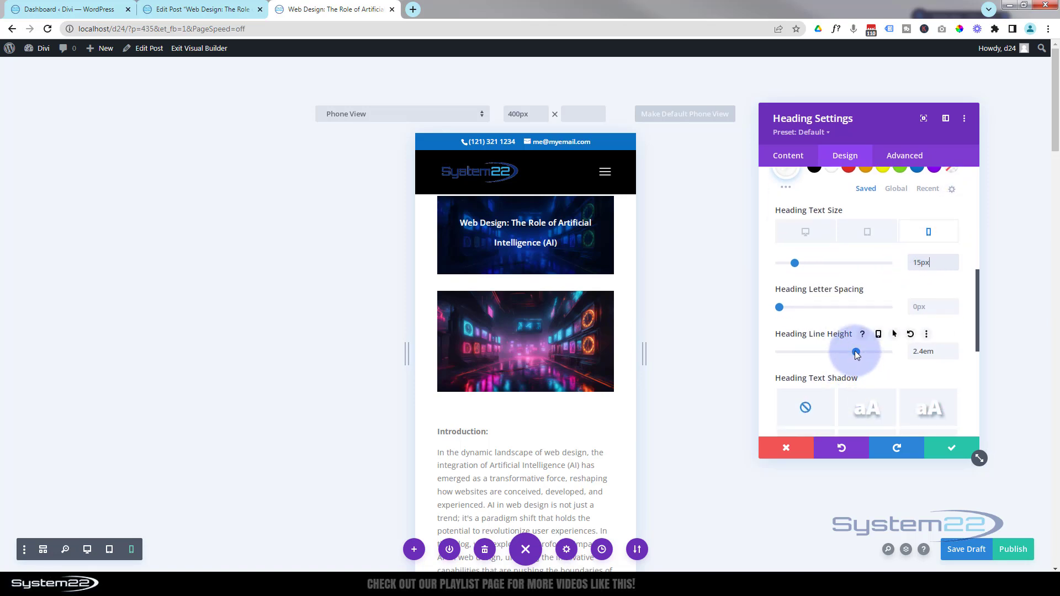
{"action": "left_click", "coordinate": [878, 334]}
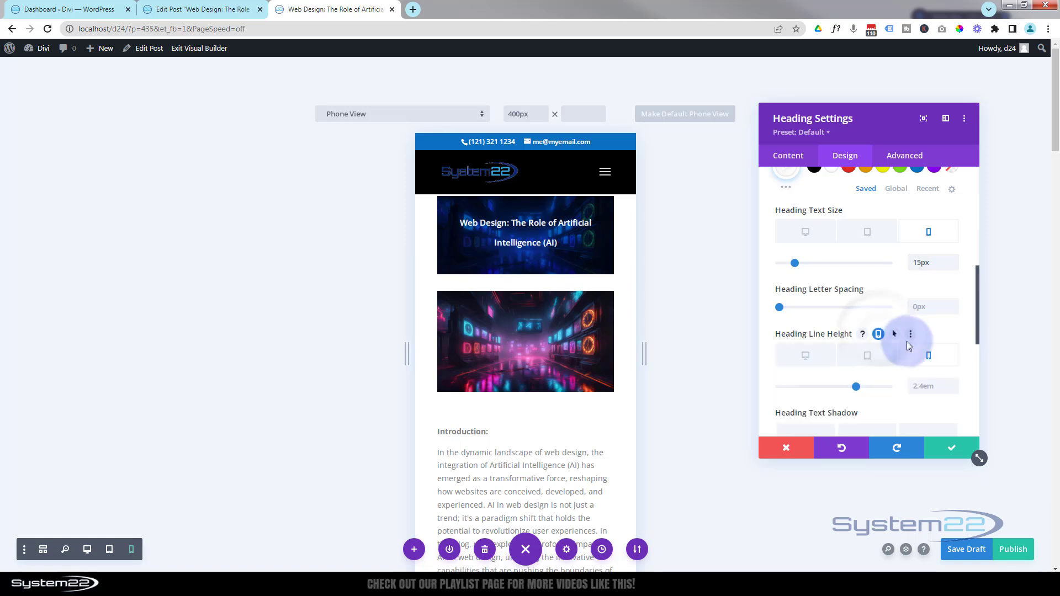
{"action": "left_click_drag", "start_coordinate": [857, 389], "coordinate": [797, 389]}
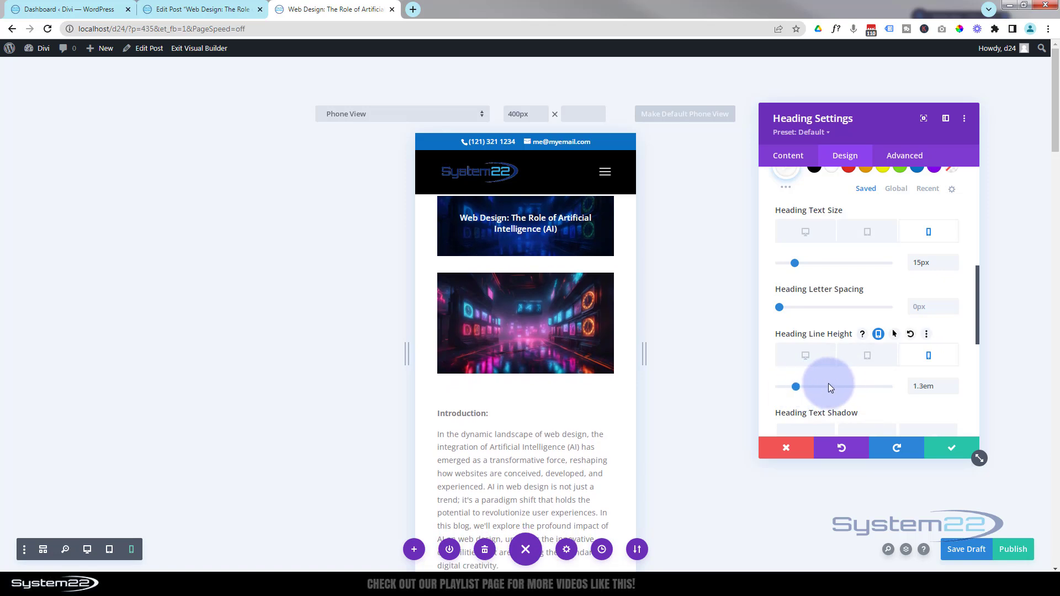
Increase the heading's phone-specific text size to 18px.
{"action": "scroll", "coordinate": [867, 383], "scroll_direction": "up", "scroll_amount": 2}
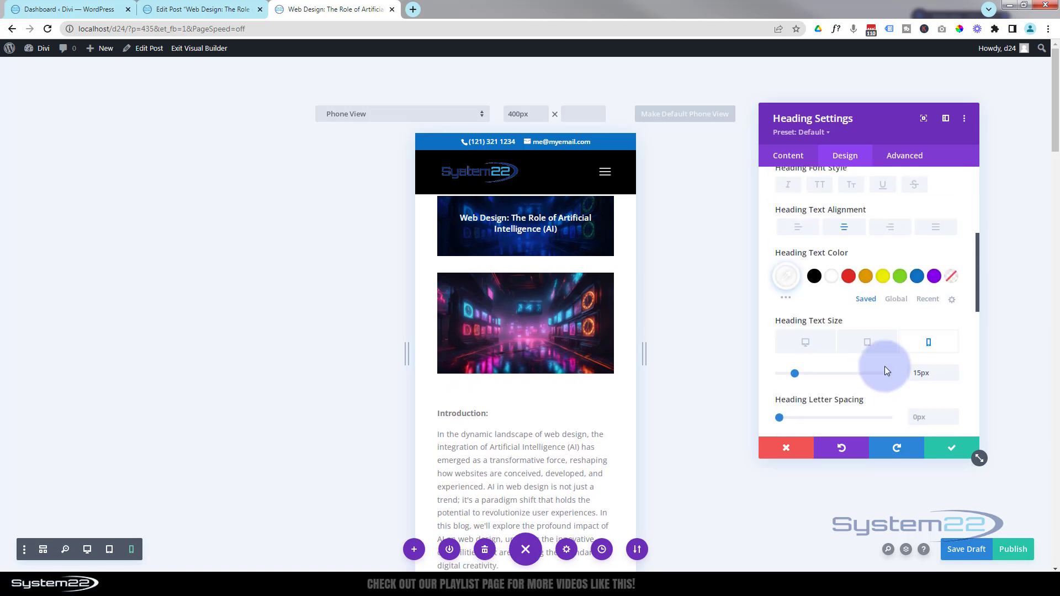
{"action": "double_click", "coordinate": [920, 374]}
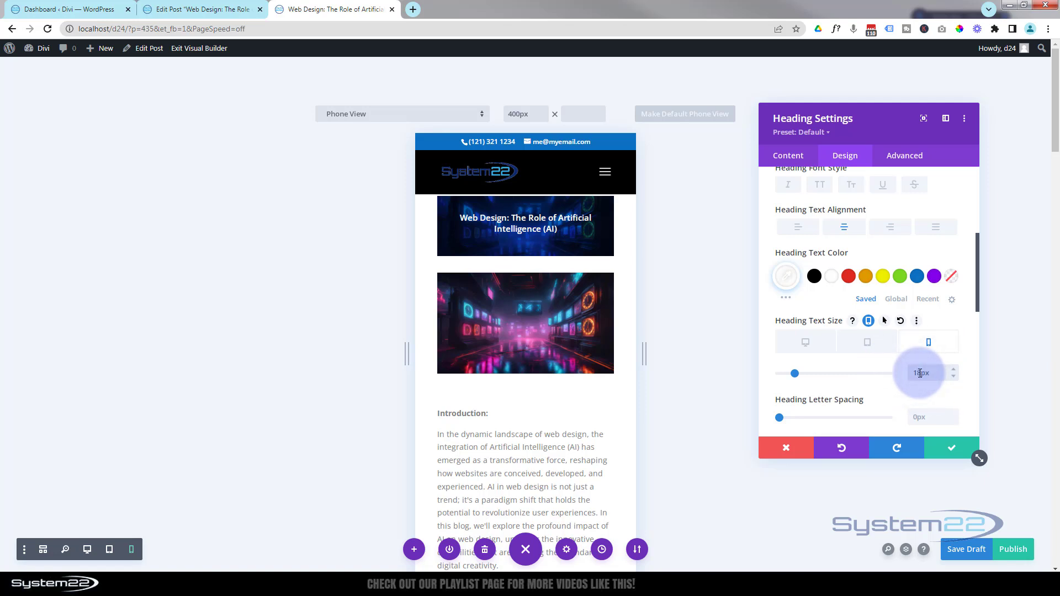
{"action": "type", "text": "18"}
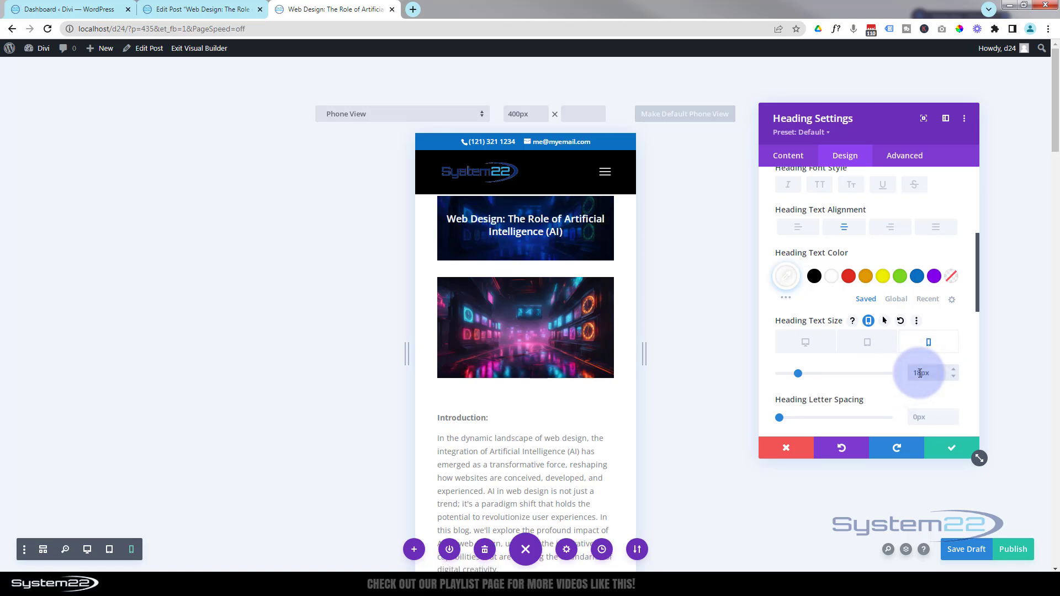
Check the post from heading to conclusion in the phone view, and review it in the tablet view.
{"action": "scroll", "coordinate": [595, 319], "scroll_direction": "down", "scroll_amount": 9}
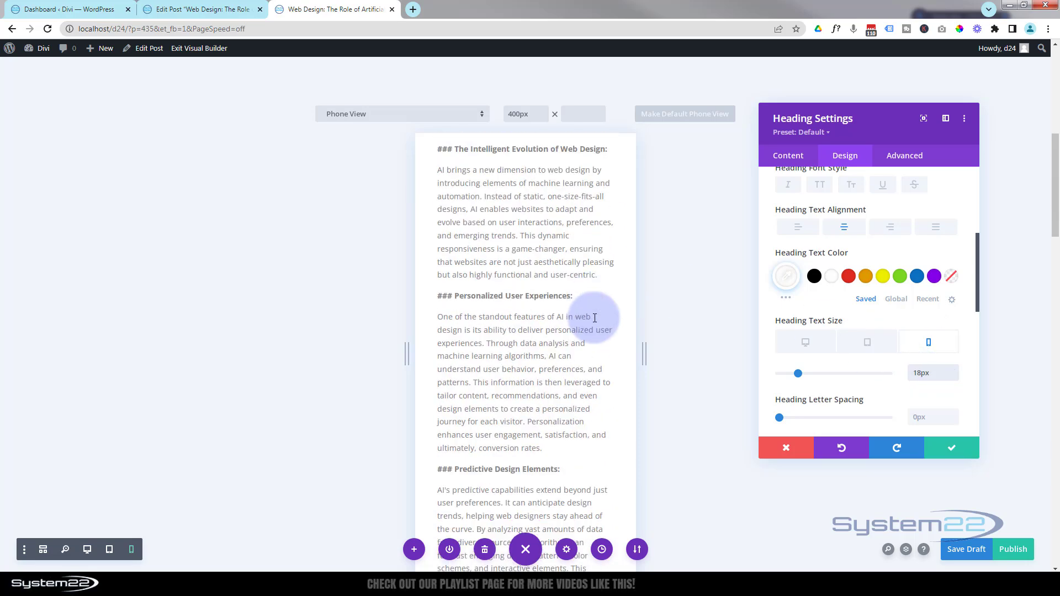
{"action": "scroll", "coordinate": [594, 318], "scroll_direction": "down", "scroll_amount": 18}
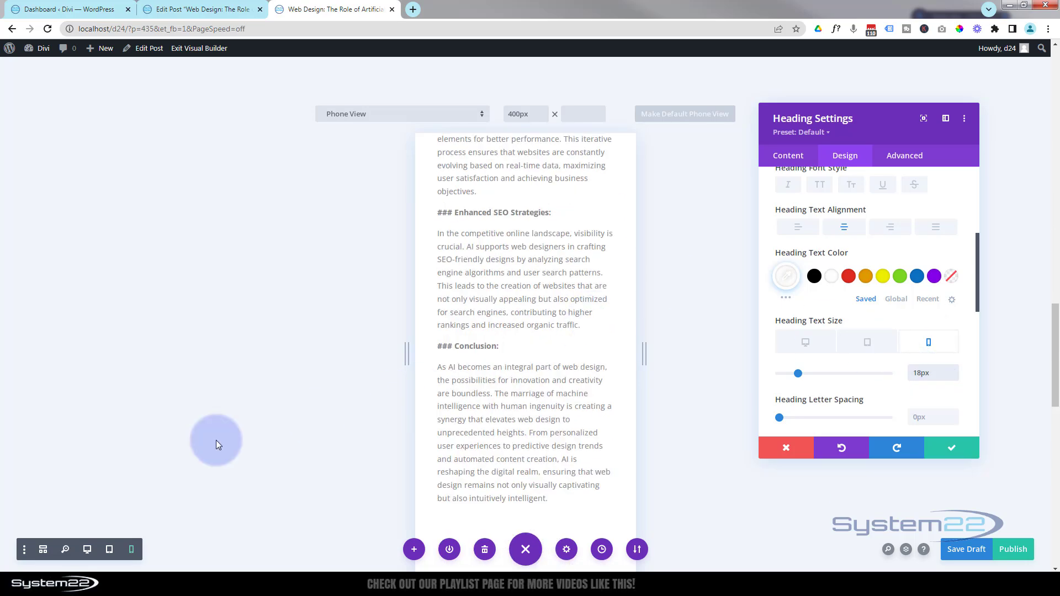
{"action": "left_click", "coordinate": [110, 551]}
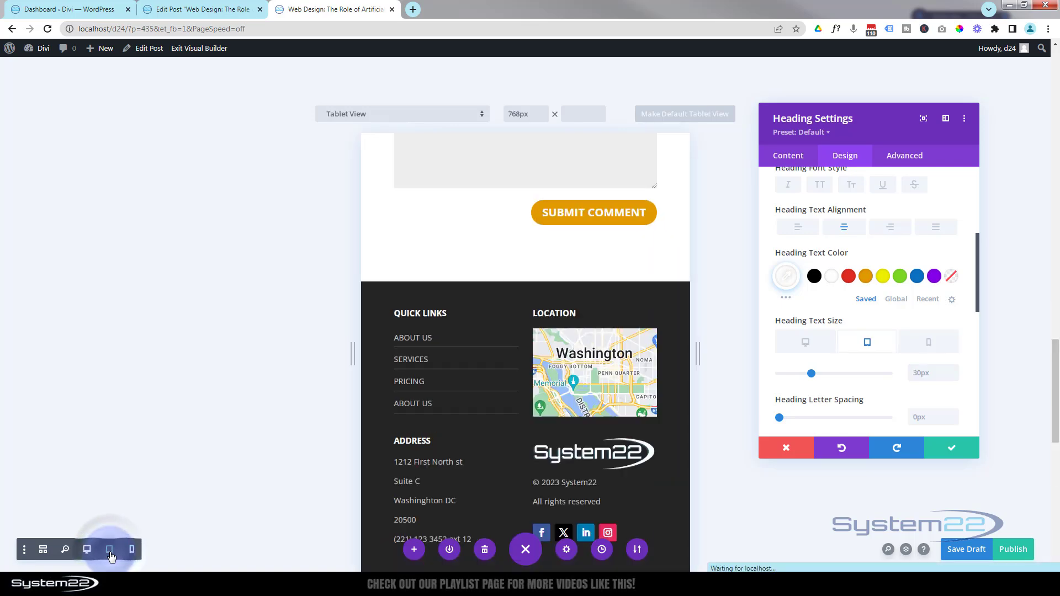
{"action": "scroll", "coordinate": [549, 370], "scroll_direction": "up", "scroll_amount": 6}
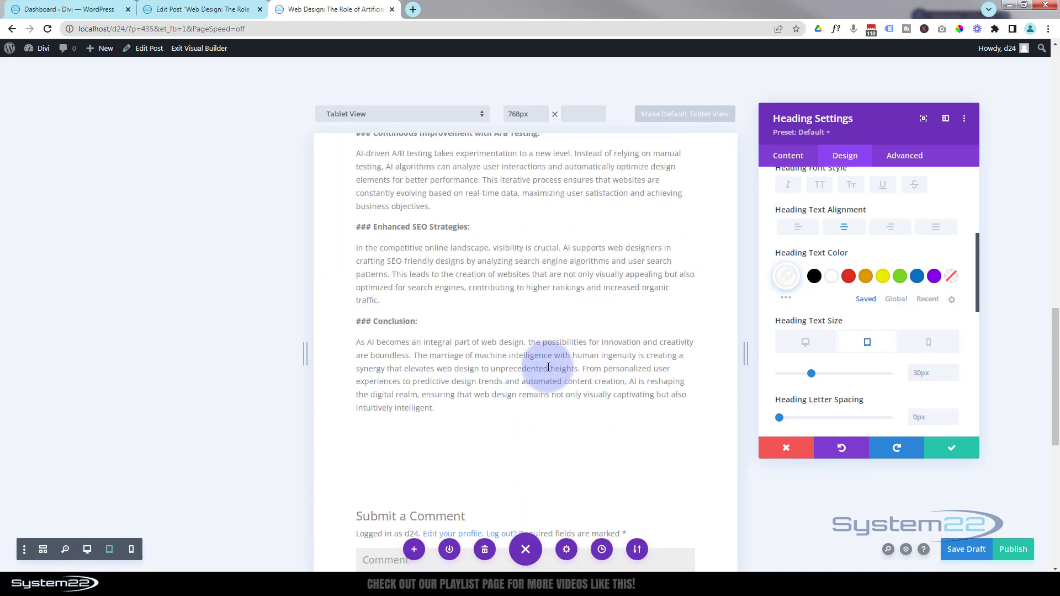
{"action": "scroll", "coordinate": [549, 368], "scroll_direction": "up", "scroll_amount": 20}
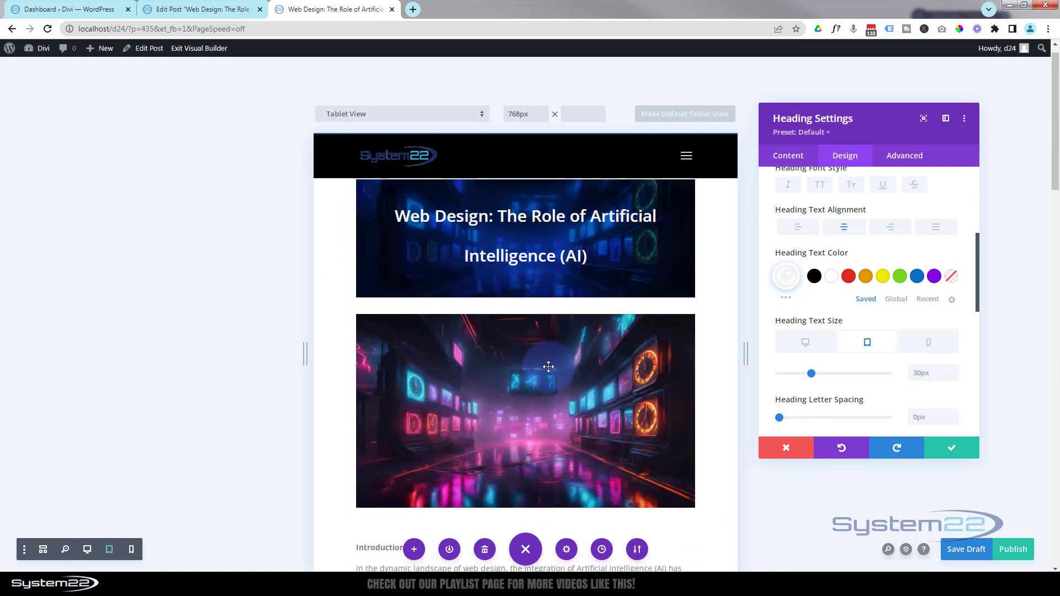
{"action": "scroll", "coordinate": [548, 367], "scroll_direction": "up", "scroll_amount": 1}
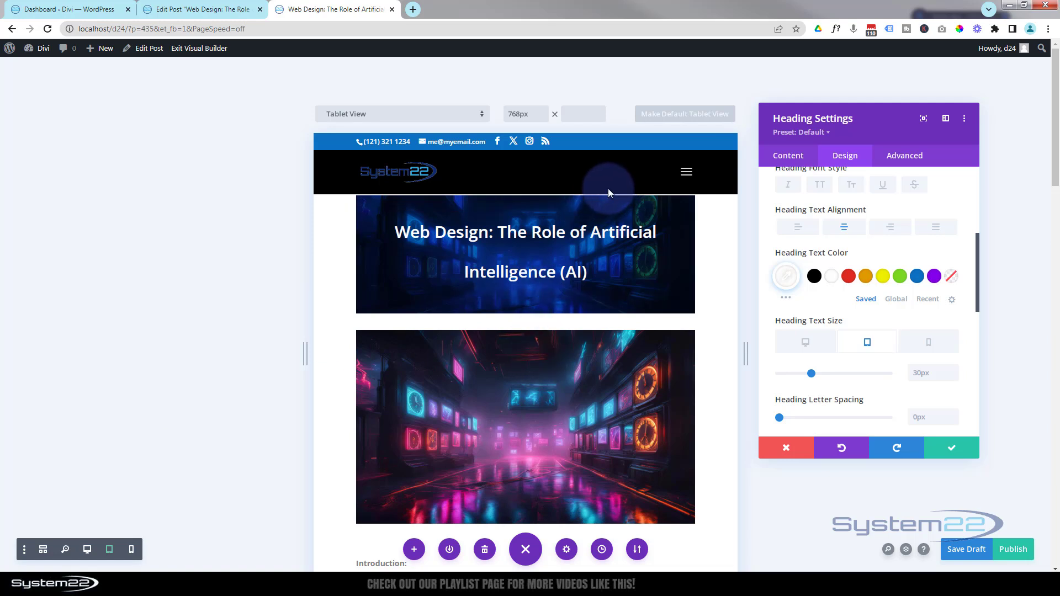
Return to the desktop view with the heading settings saved, and publish the post.
{"action": "left_click", "coordinate": [88, 550]}
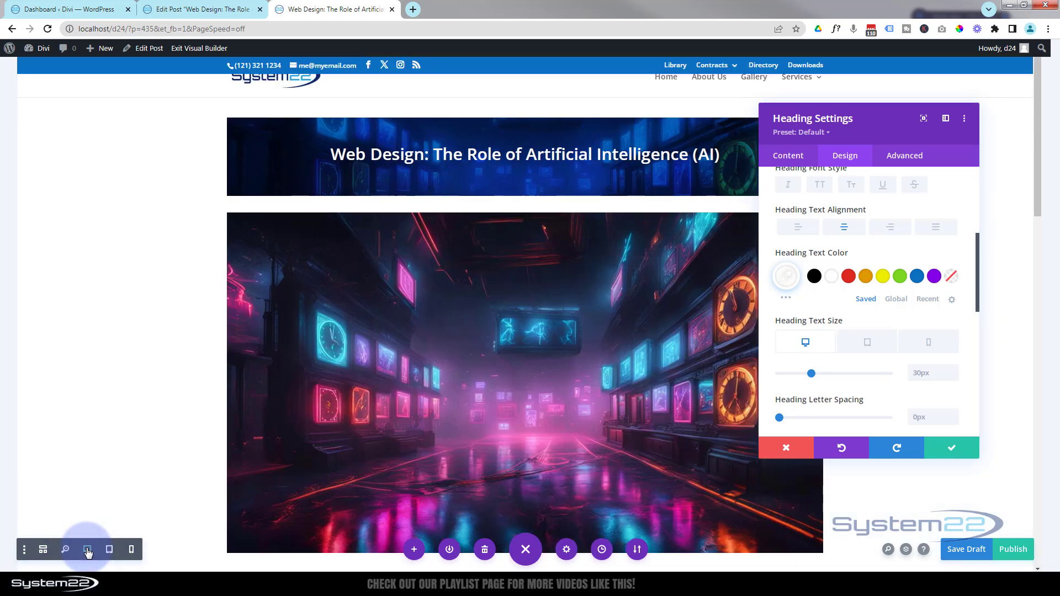
{"action": "left_click", "coordinate": [955, 452]}
{"action": "left_click", "coordinate": [1008, 549]}
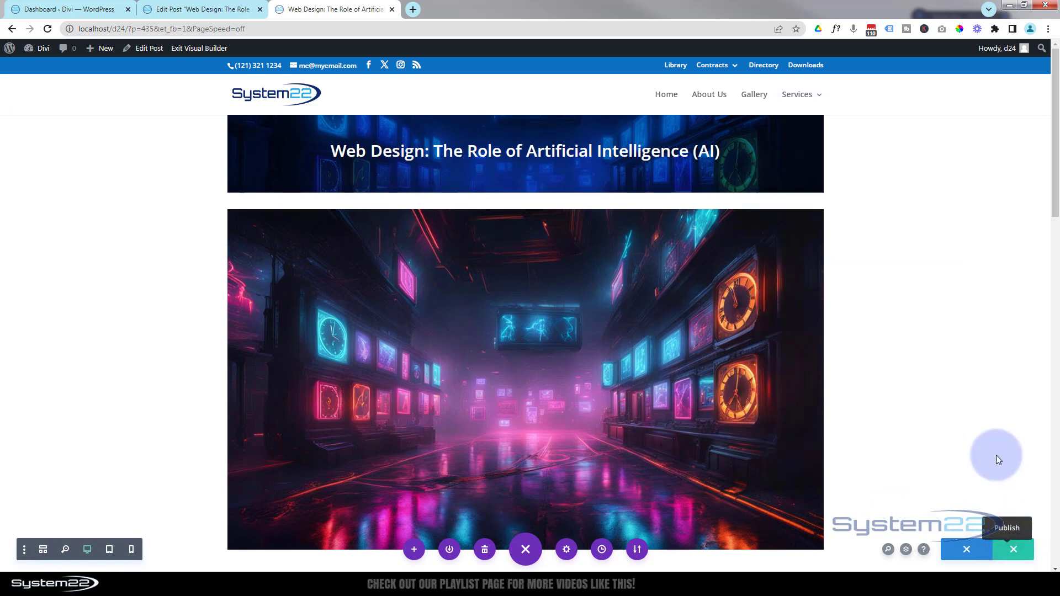
Exit the Visual Builder and review the published post from the heading banner down to the comment form and footer.
{"action": "left_click", "coordinate": [209, 48]}
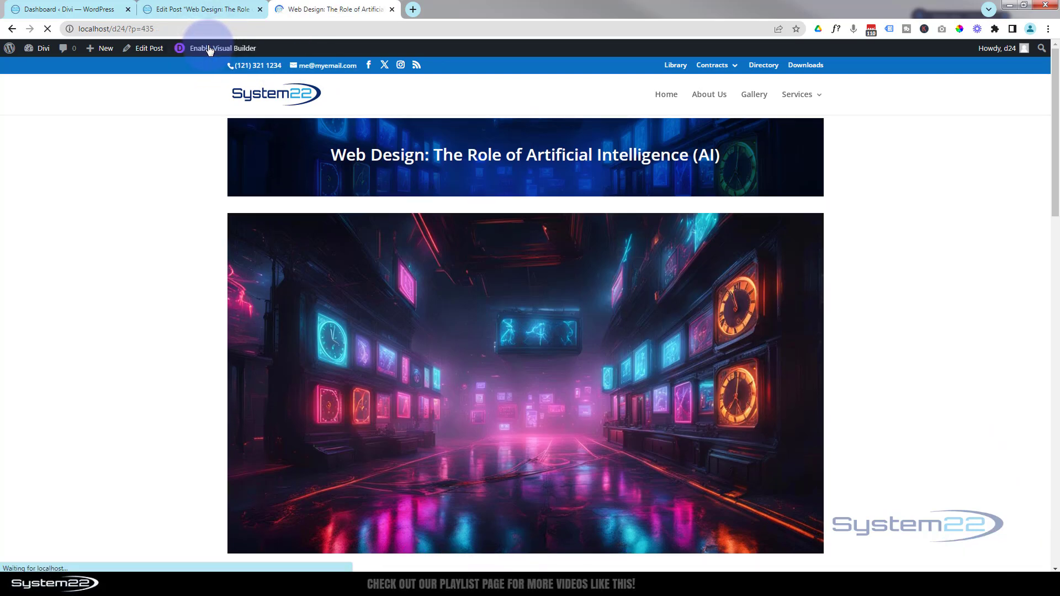
{"action": "scroll", "coordinate": [151, 336], "scroll_direction": "down", "scroll_amount": 6}
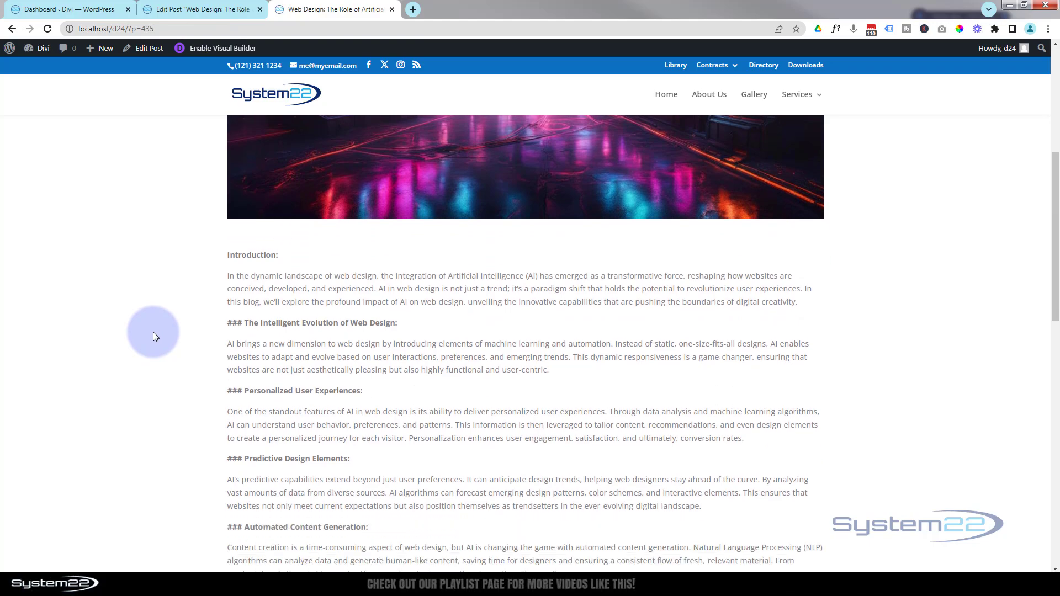
{"action": "scroll", "coordinate": [155, 336], "scroll_direction": "down", "scroll_amount": 10}
{"action": "scroll", "coordinate": [154, 336], "scroll_direction": "up", "scroll_amount": 2}
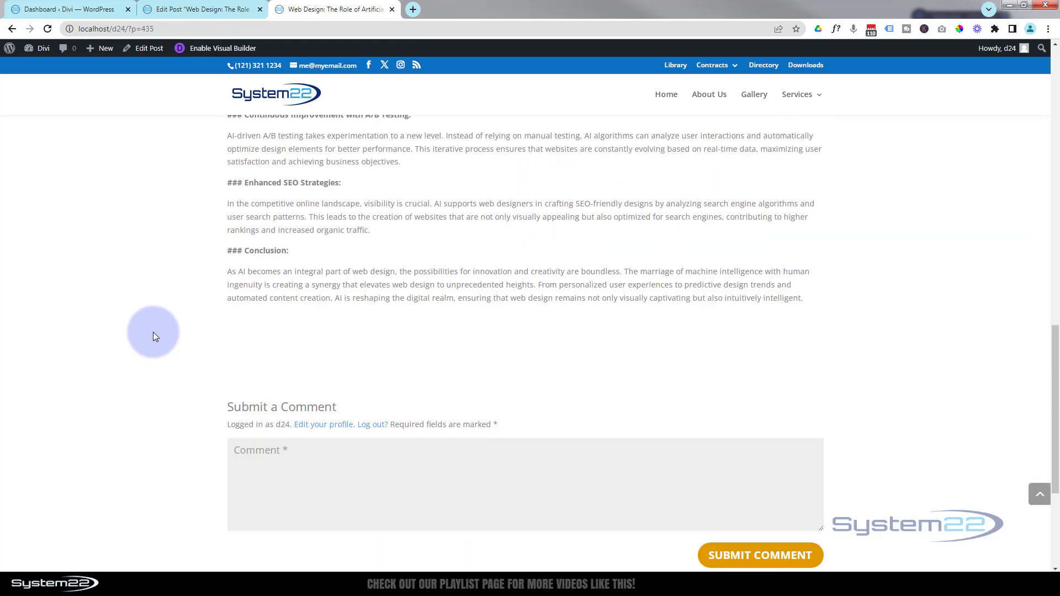
{"action": "scroll", "coordinate": [154, 333], "scroll_direction": "up", "scroll_amount": 12}
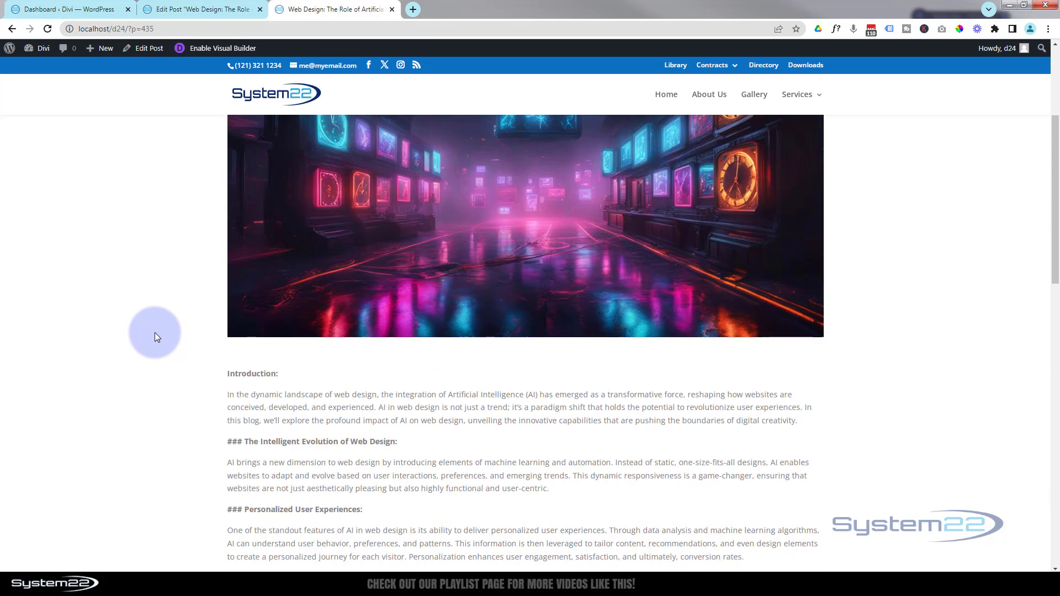
{"action": "scroll", "coordinate": [155, 333], "scroll_direction": "up", "scroll_amount": 2}
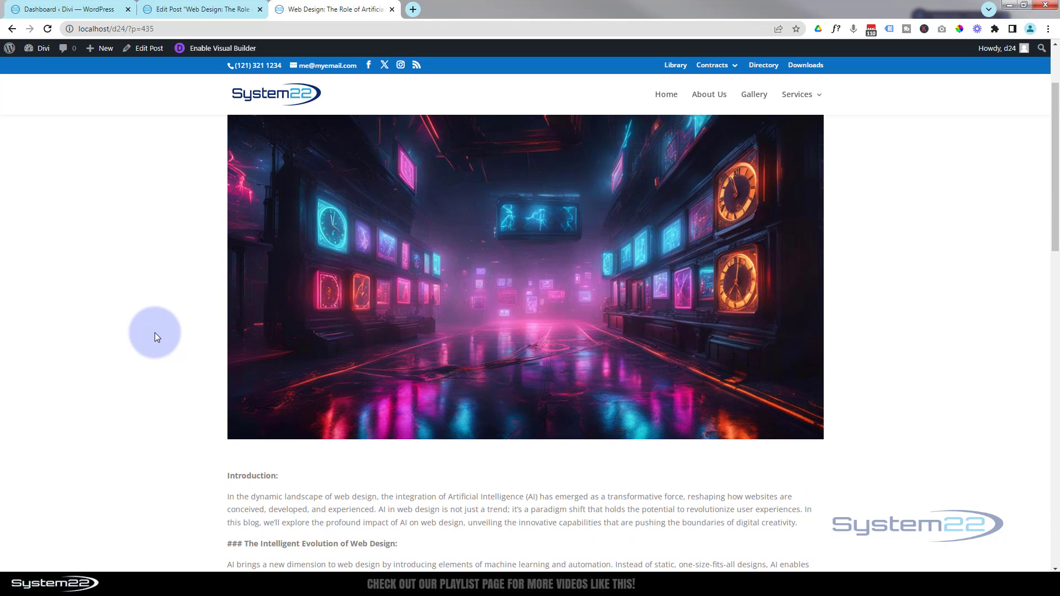
{"action": "scroll", "coordinate": [155, 333], "scroll_direction": "up", "scroll_amount": 2}
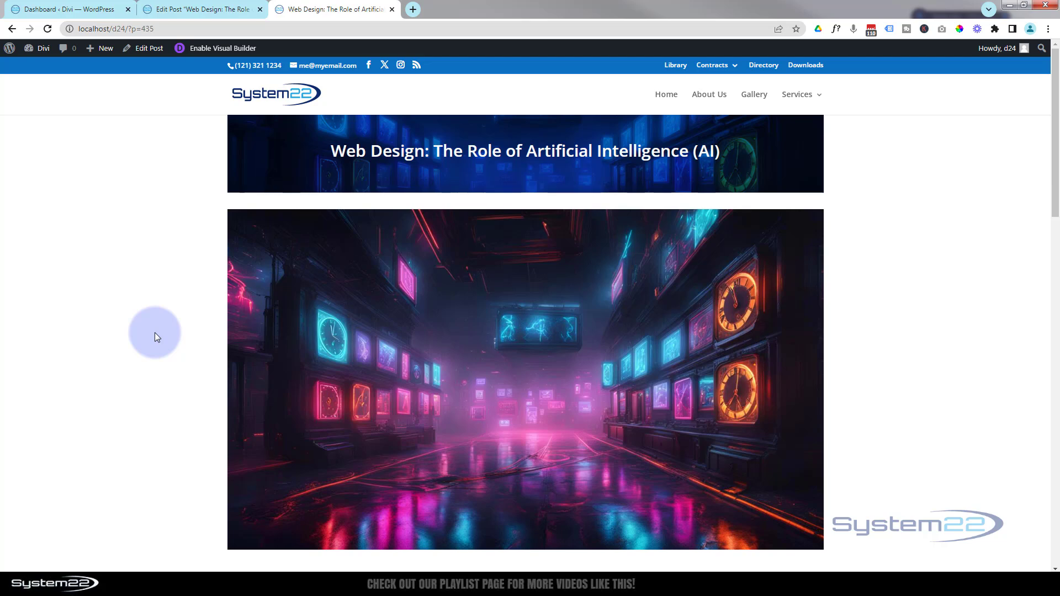
{"action": "scroll", "coordinate": [155, 334], "scroll_direction": "down", "scroll_amount": 8}
{"action": "scroll", "coordinate": [157, 334], "scroll_direction": "down", "scroll_amount": 8}
{"action": "scroll", "coordinate": [157, 333], "scroll_direction": "down", "scroll_amount": 4}
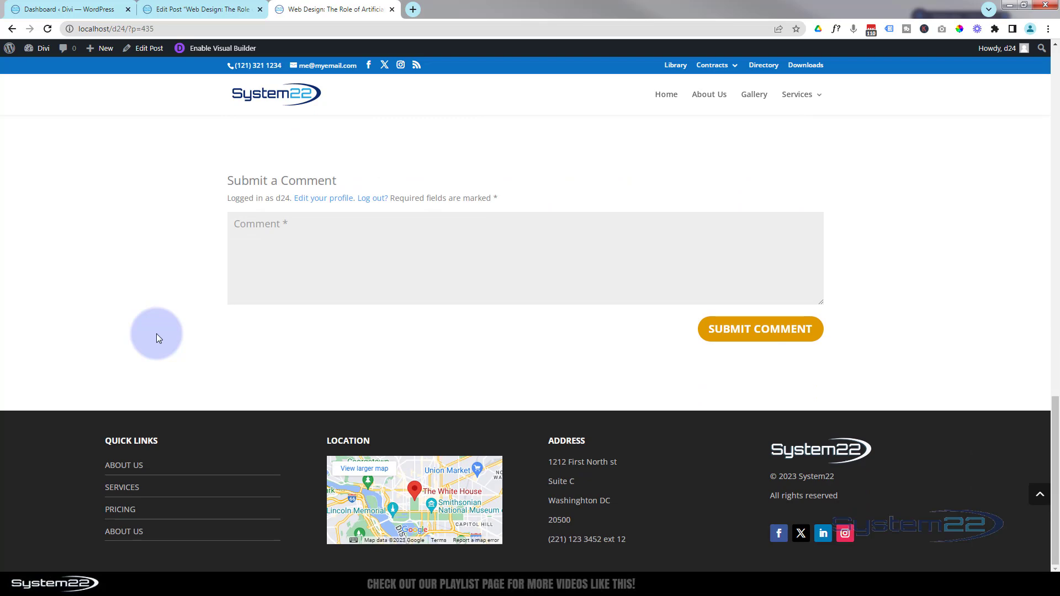
{"action": "left_click", "coordinate": [1039, 496]}
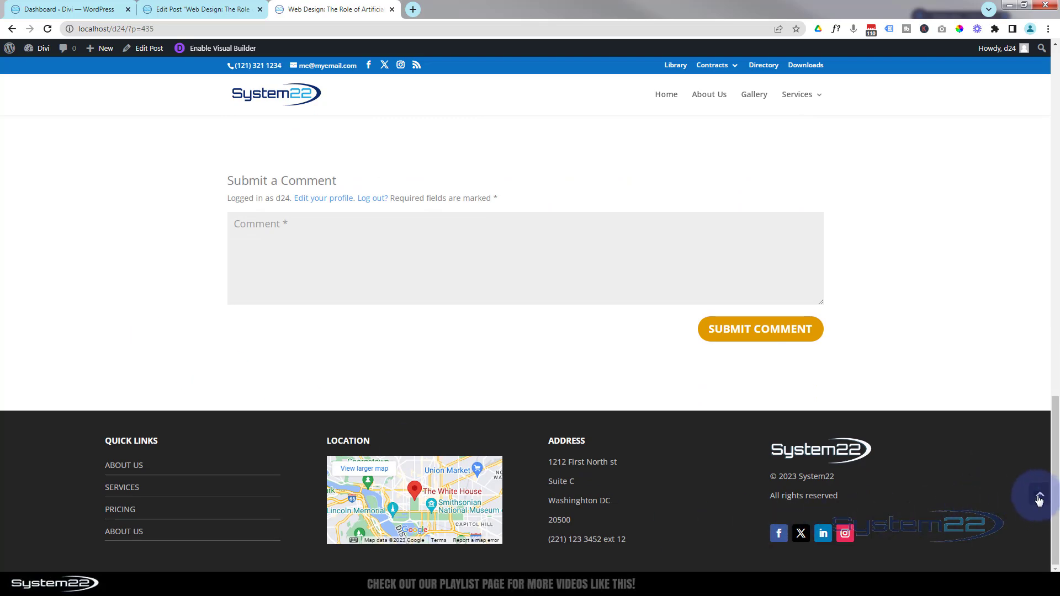